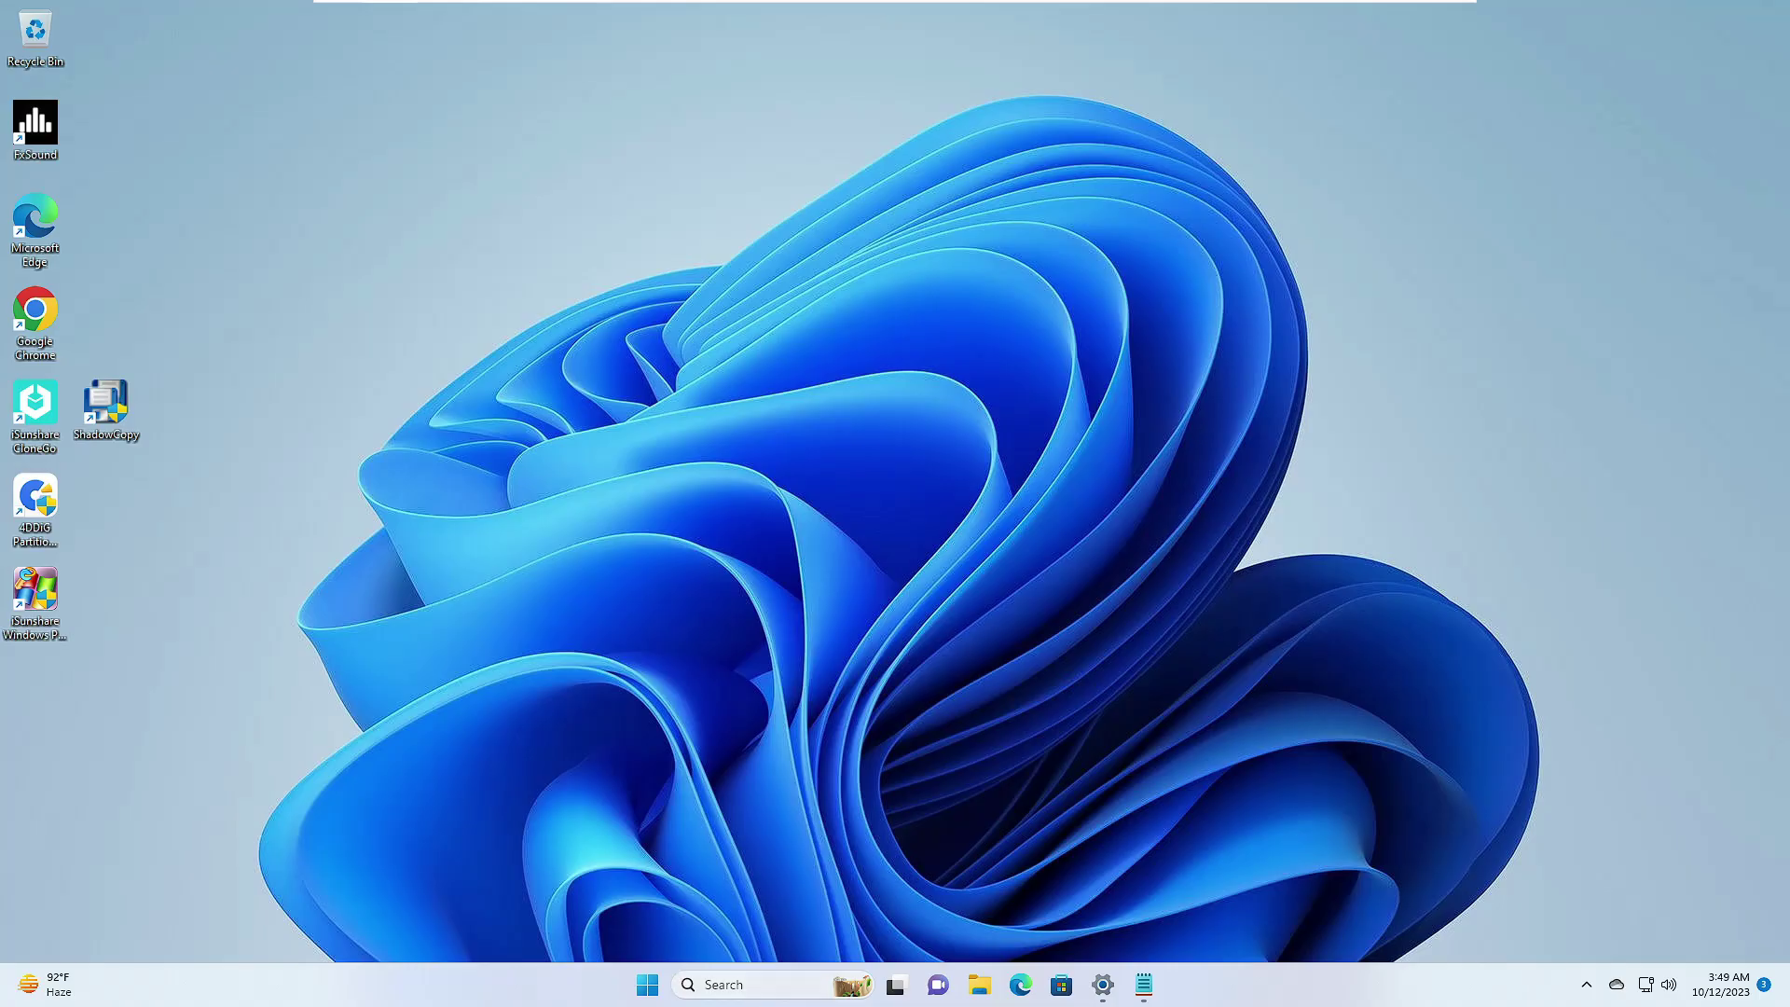
# - Search Windows for 'gpedit' and launch the Edit group policy result
pyautogui.click(759, 988)
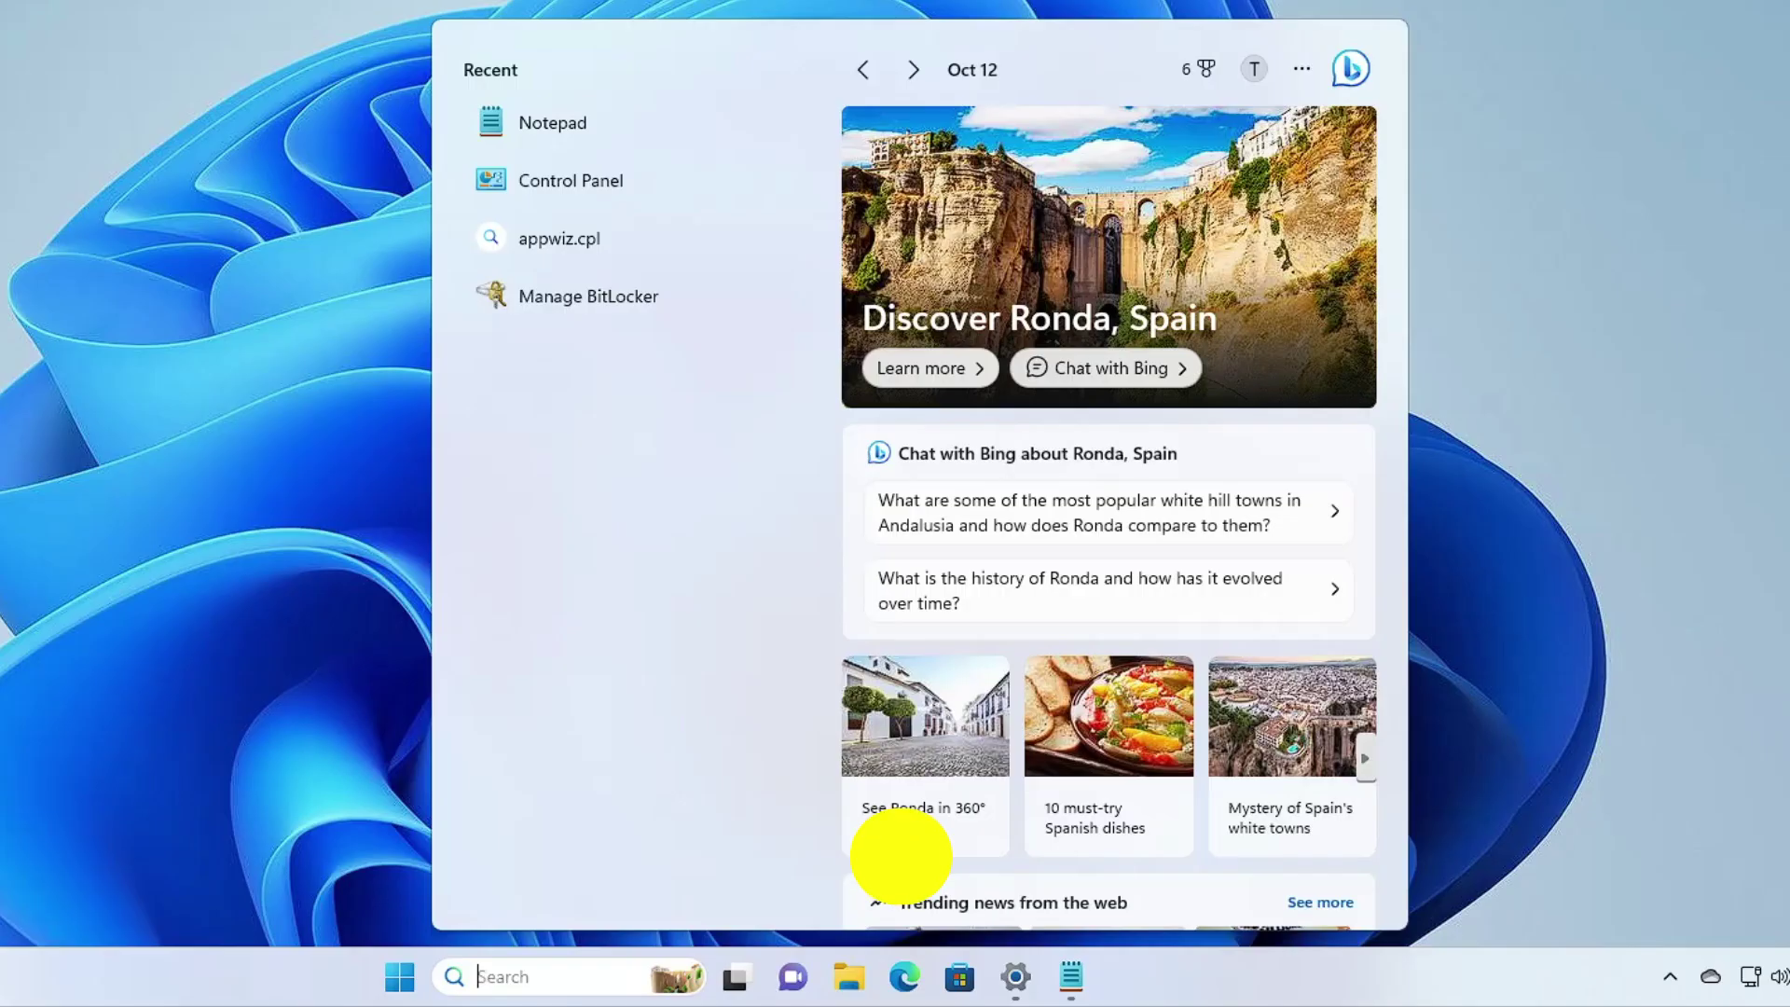
pyautogui.write('gpedo')
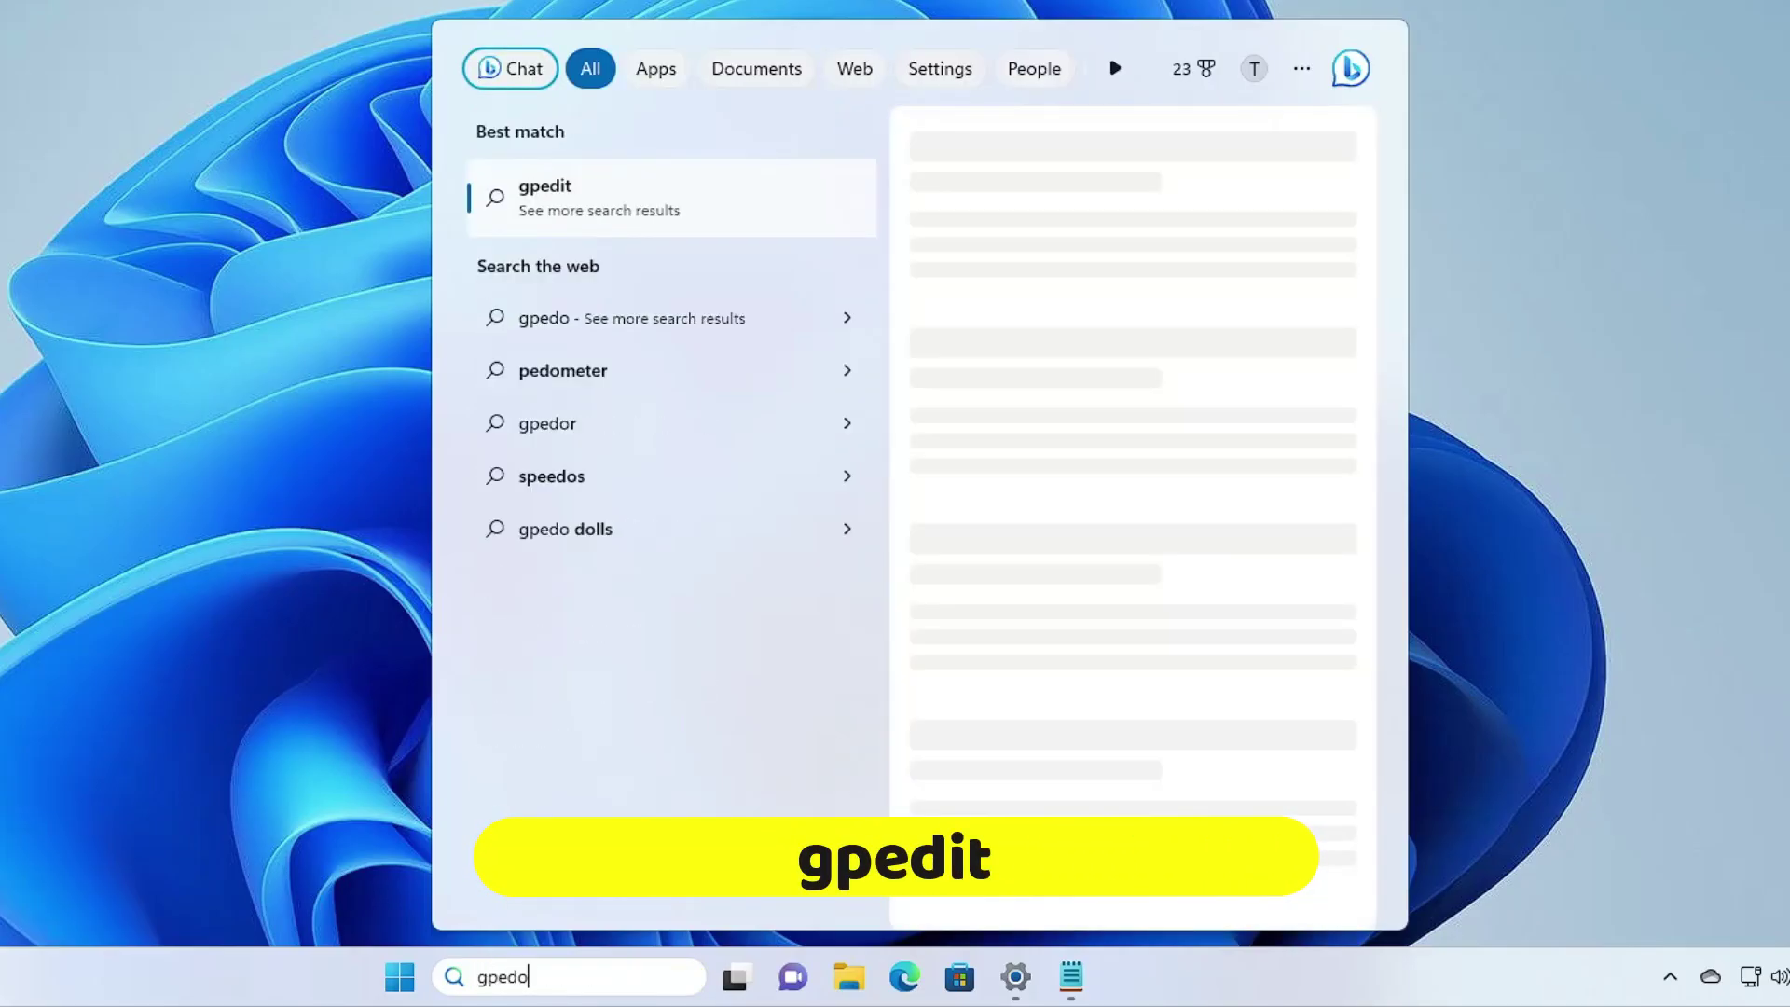
pyautogui.press('BackSpace')
pyautogui.write('it')
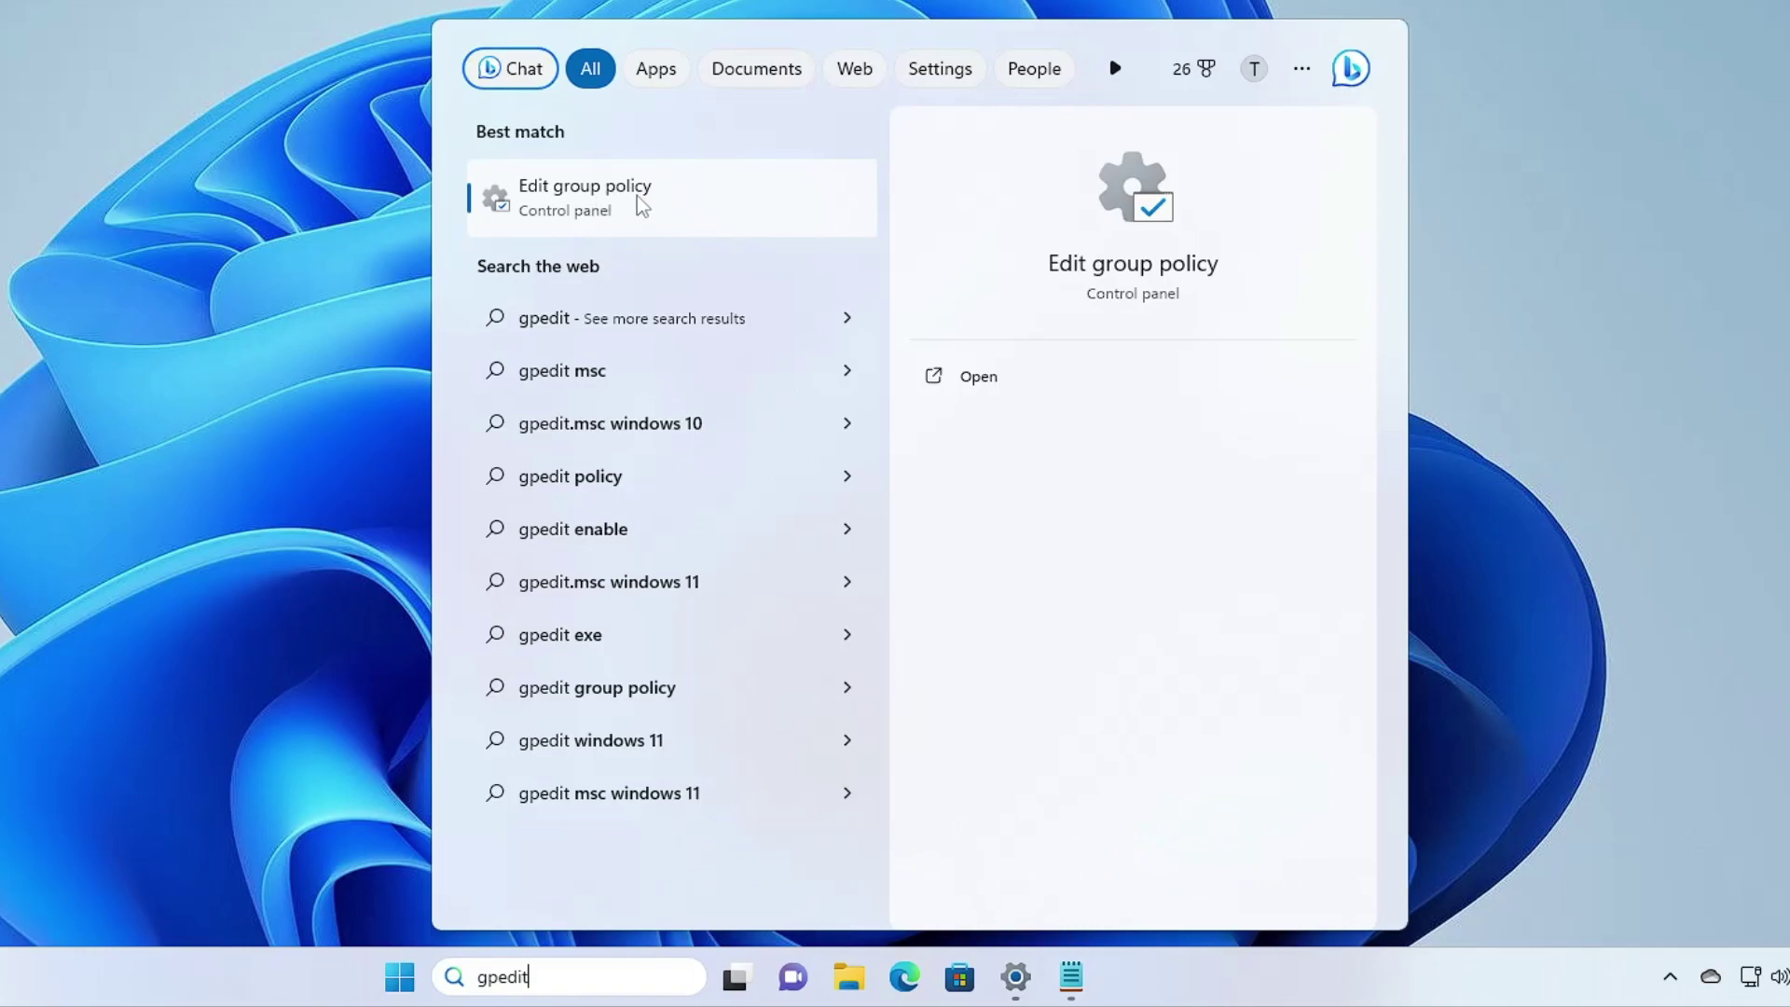
pyautogui.click(641, 203)
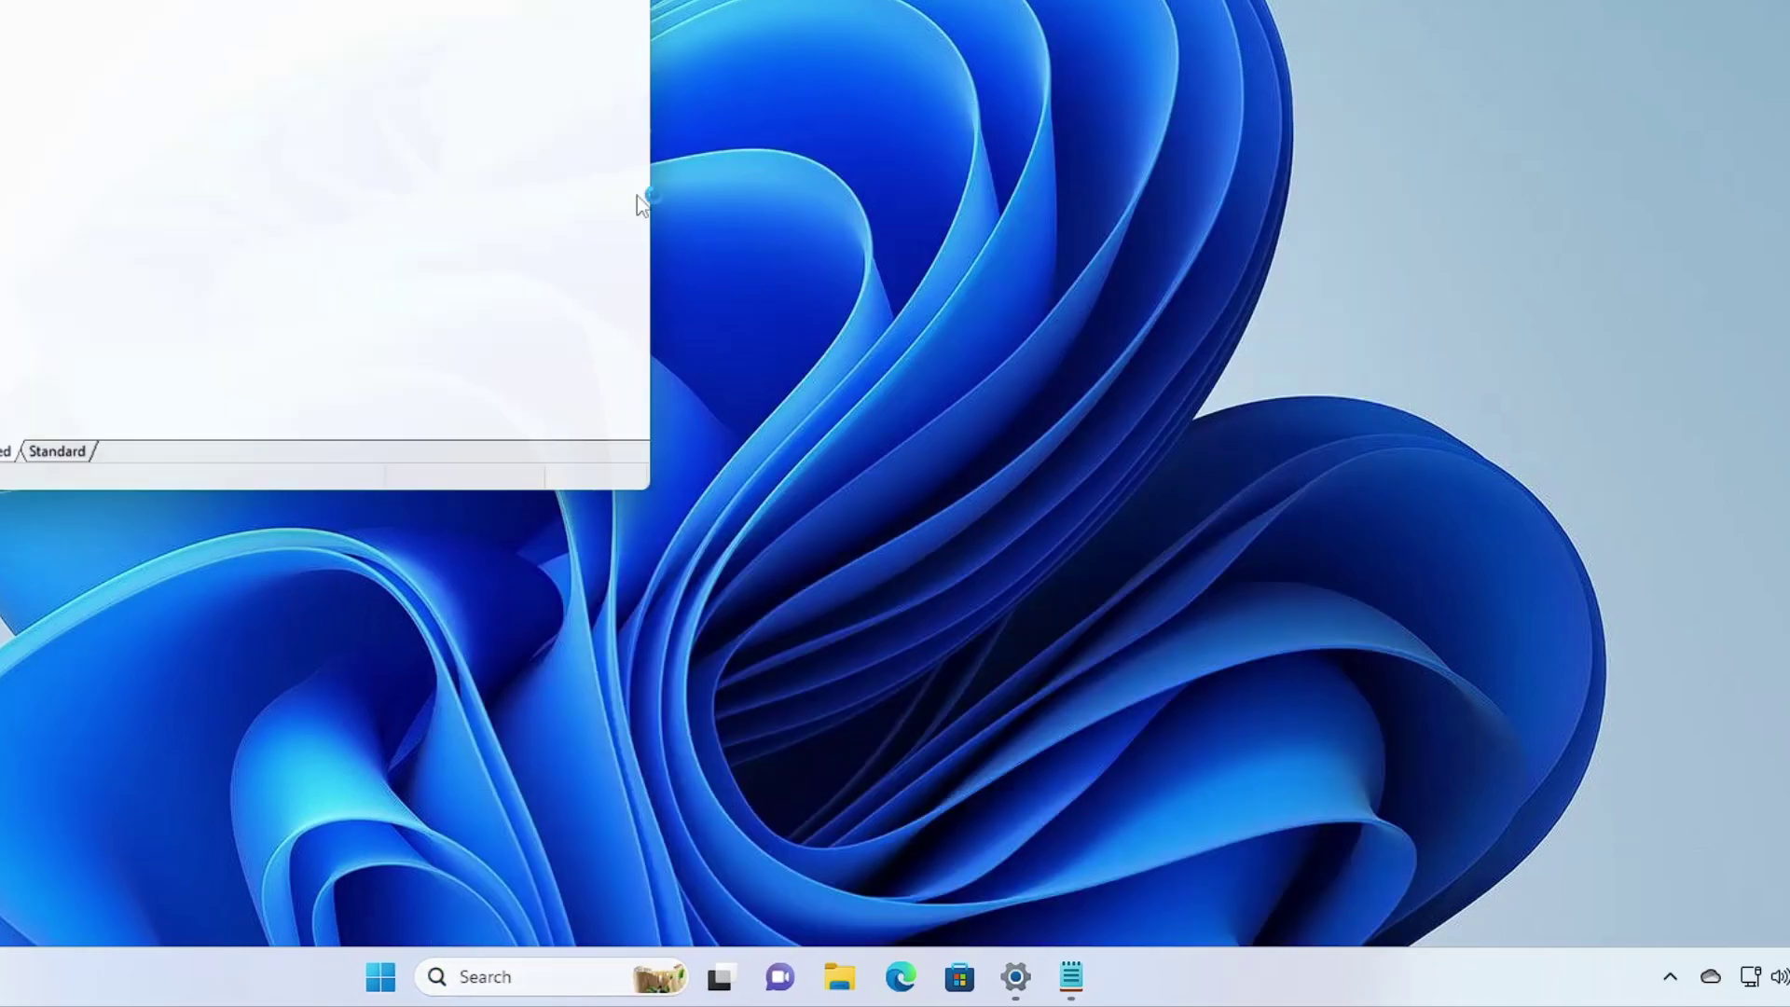
# - Move the policy editor window lower right and widen its tree pane so folder names show
pyautogui.moveTo(601, 1); pyautogui.dragTo(836, 11)
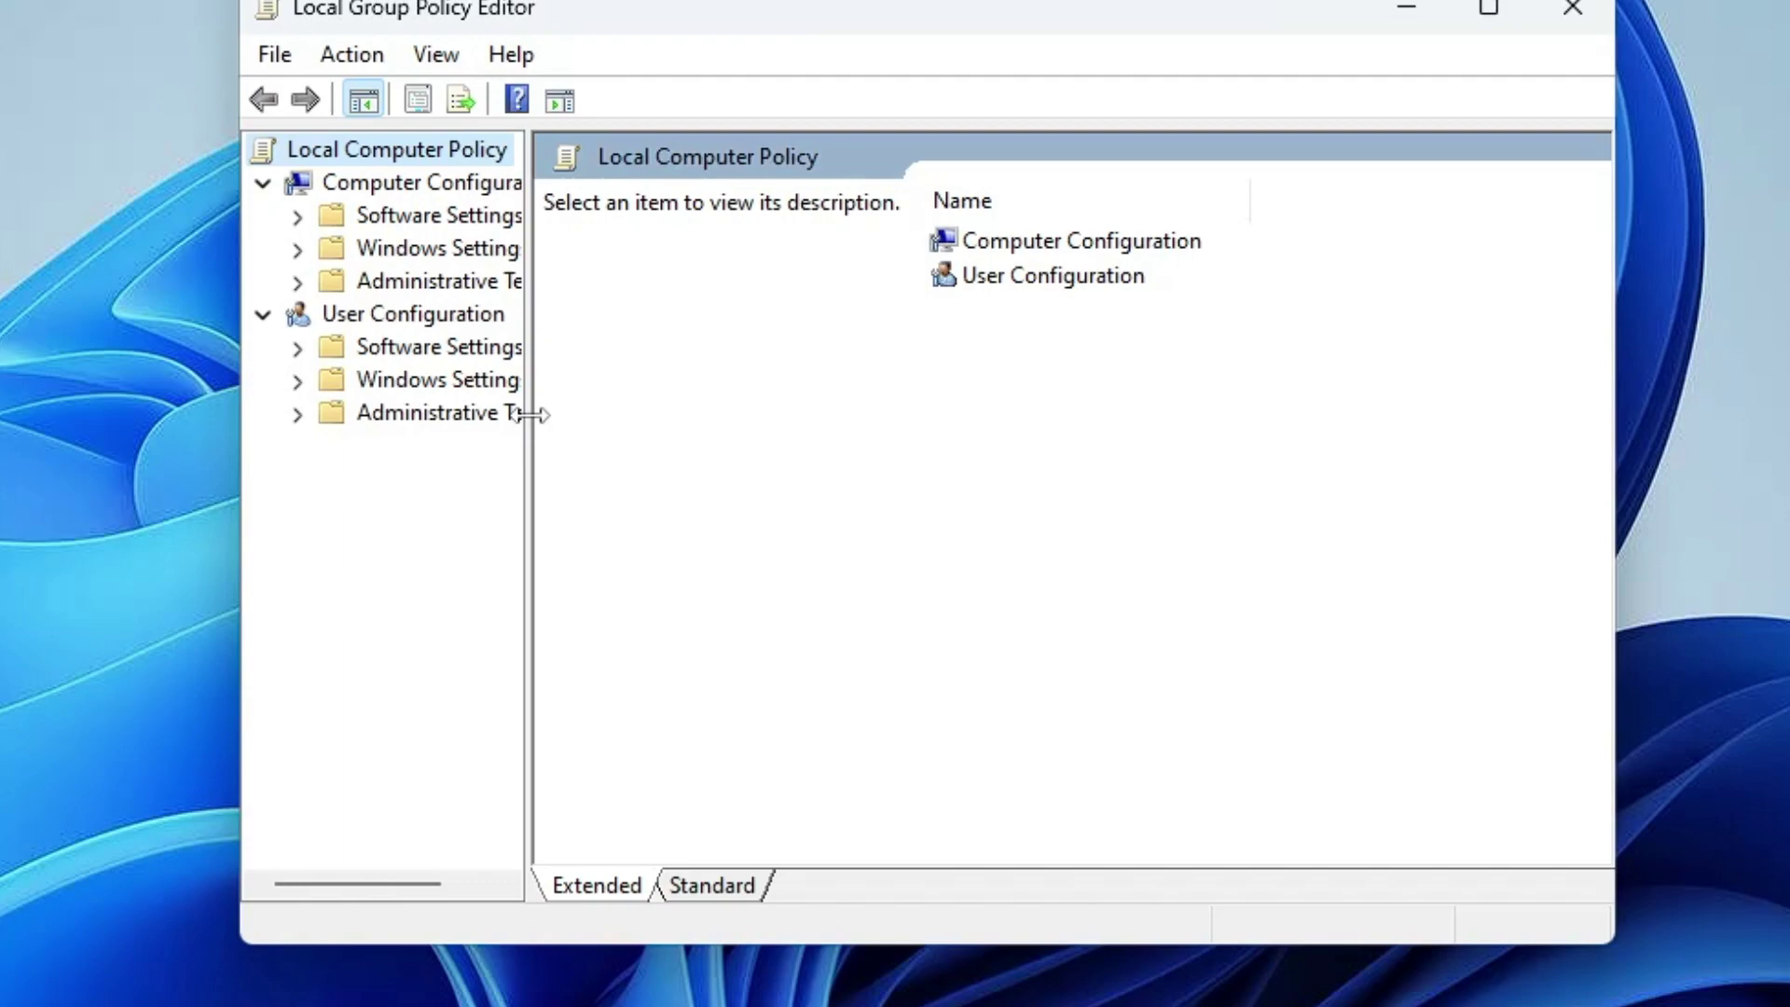
pyautogui.moveTo(529, 429); pyautogui.dragTo(685, 432)
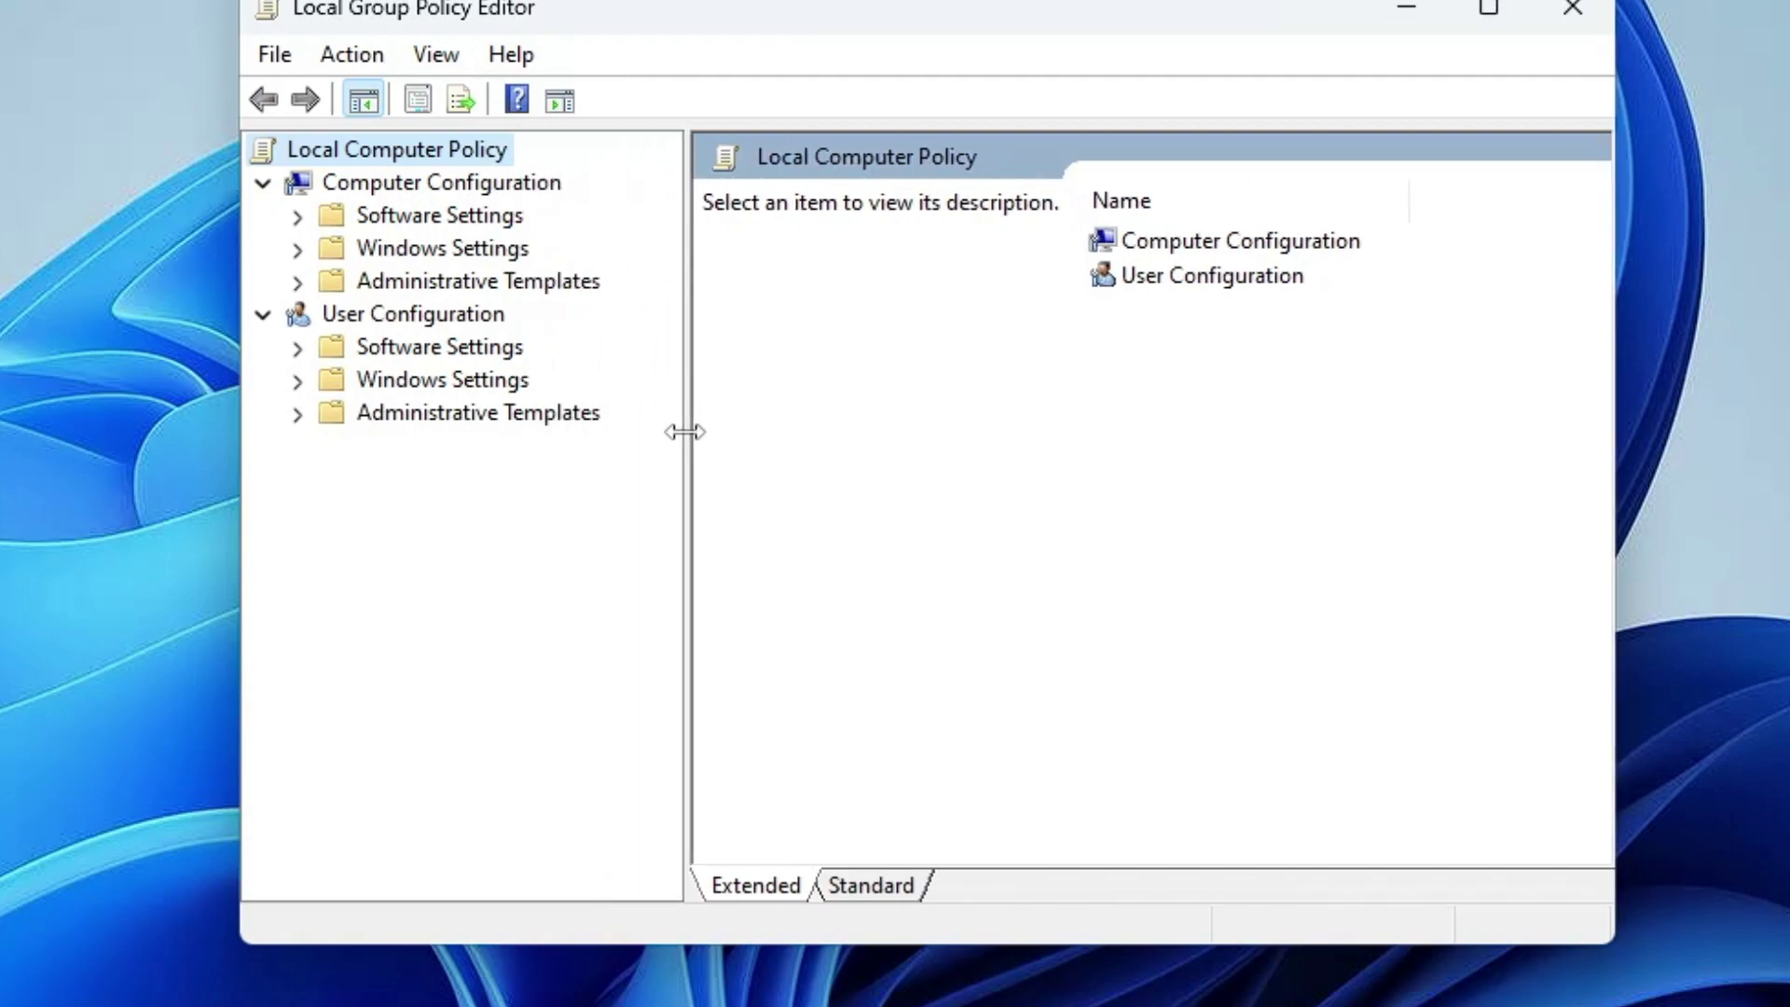
# - Expand Computer Configuration > Administrative Templates and open Windows Components
pyautogui.click(423, 186)
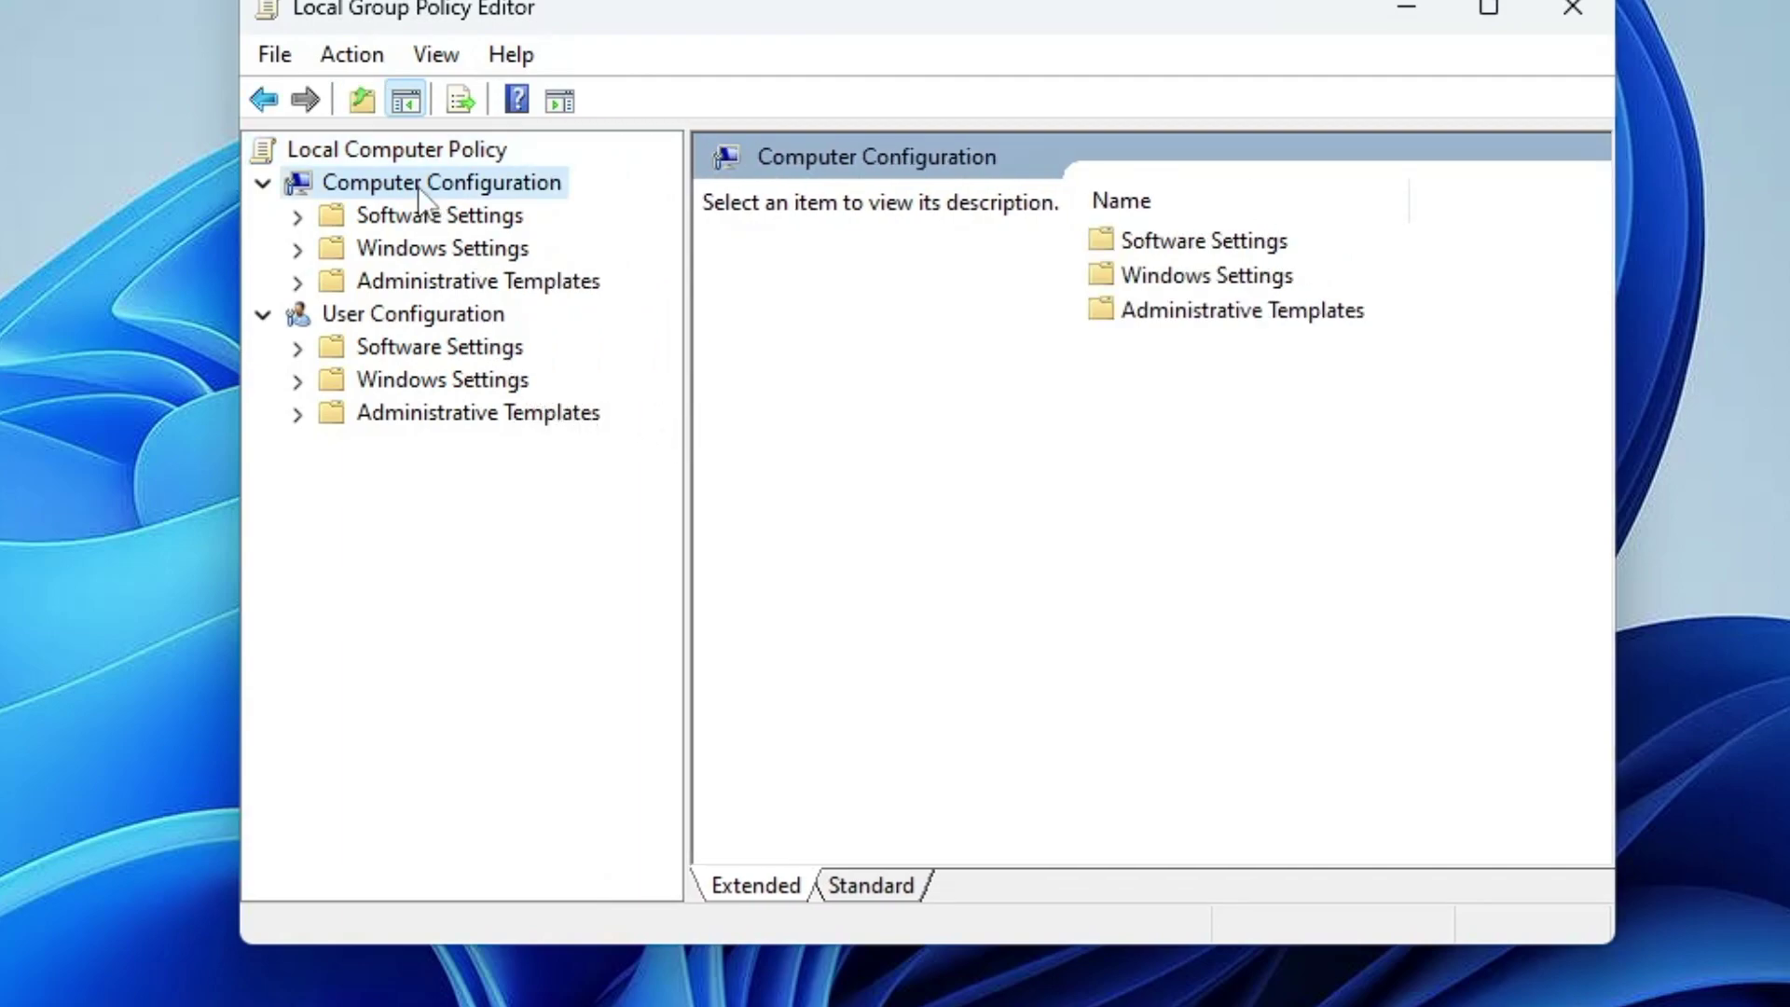
pyautogui.click(436, 283)
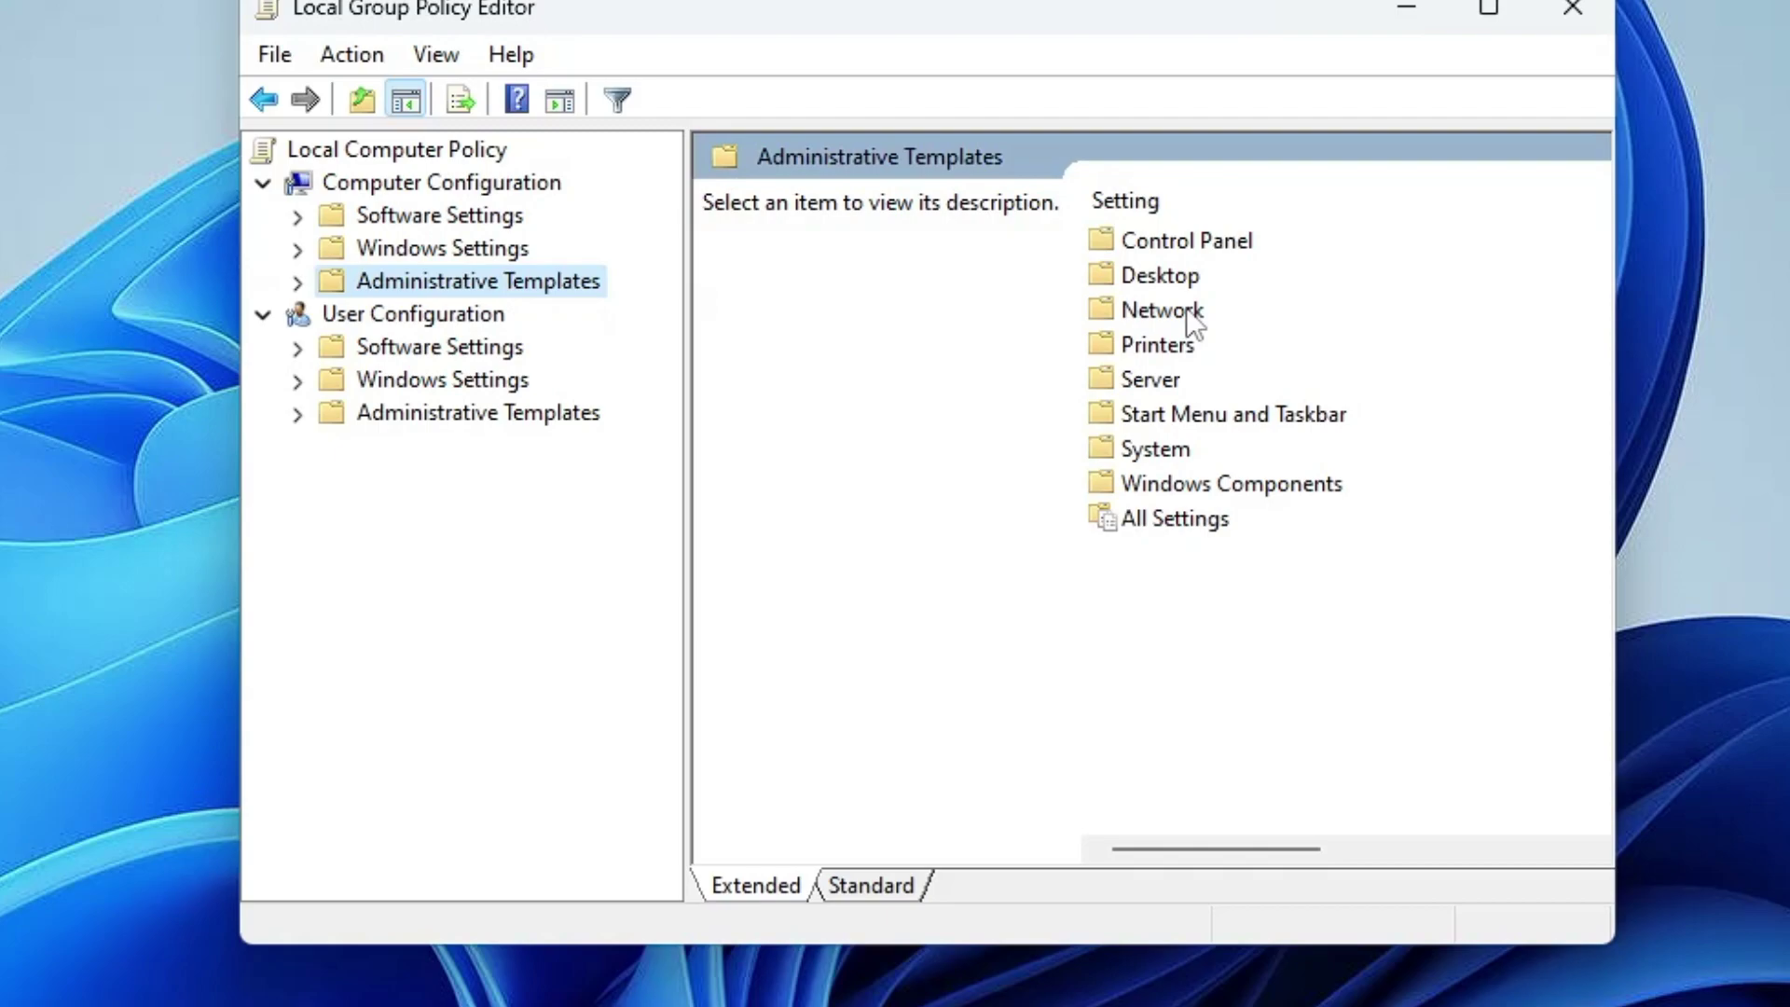
pyautogui.click(1229, 487)
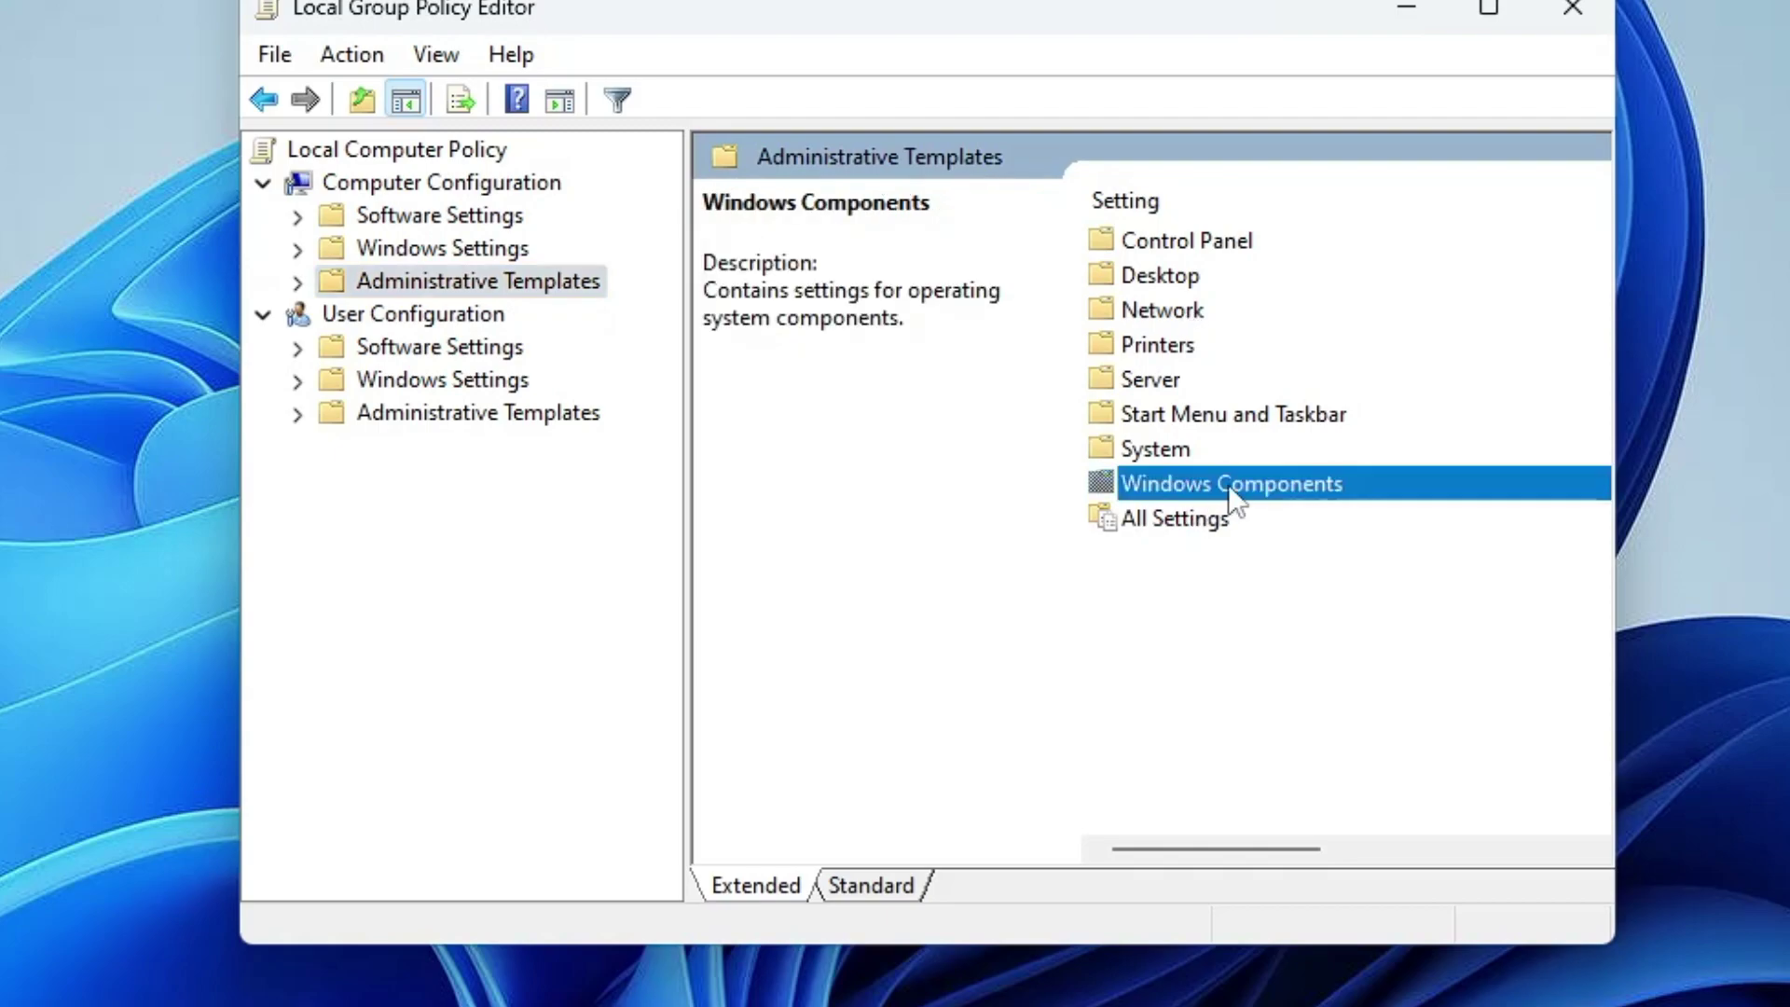
pyautogui.doubleClick(1222, 486)
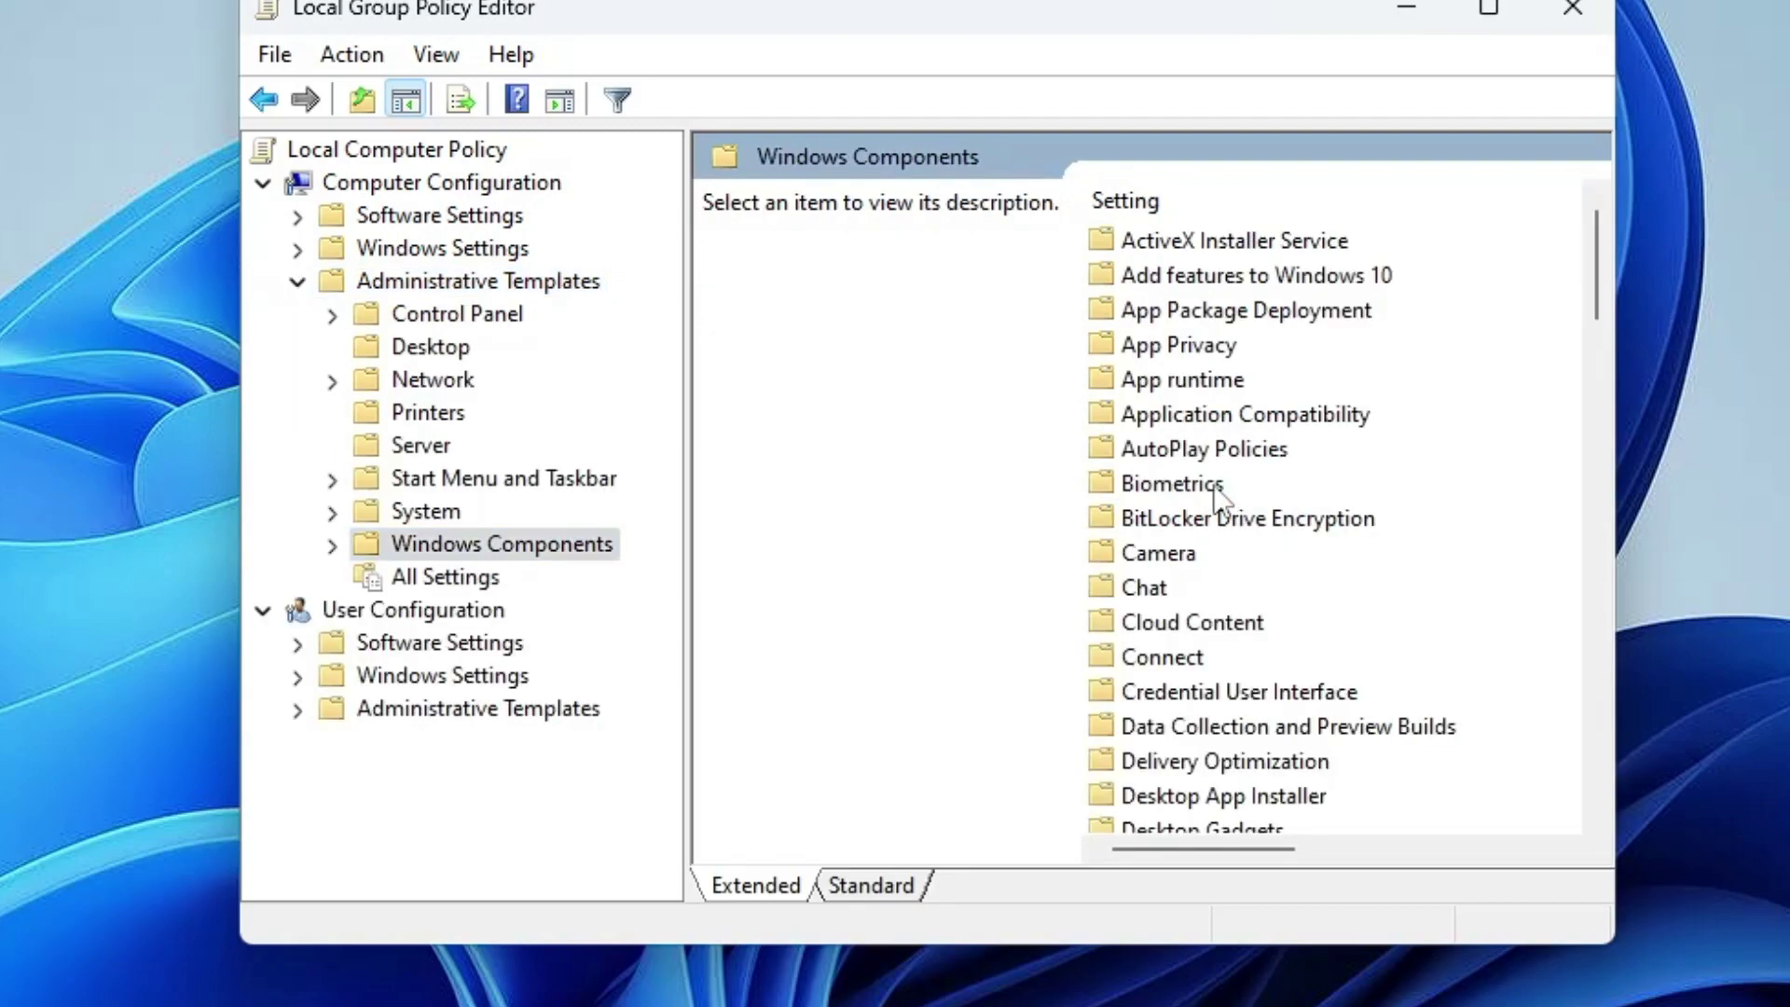
# - Open Windows Security > Virus and threat protection and select Hide the Virus and threat protection area
pyautogui.scroll(-13, 1189, 446)
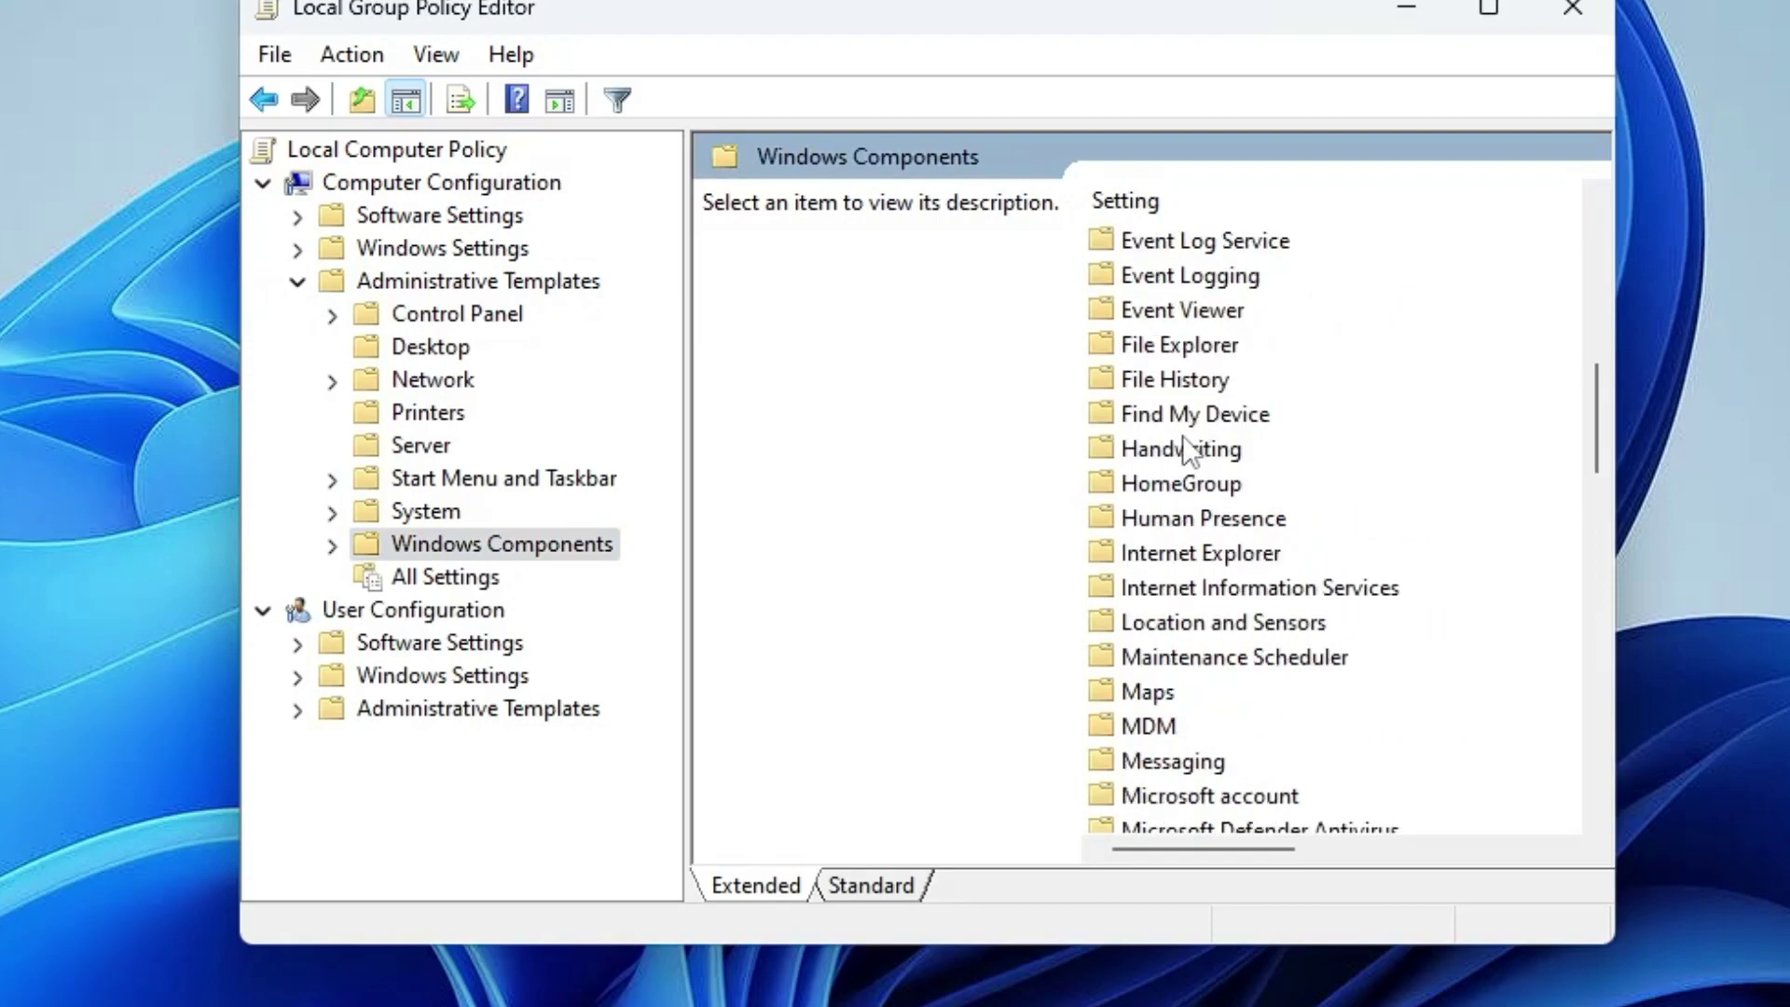
pyautogui.scroll(-12, 1183, 451)
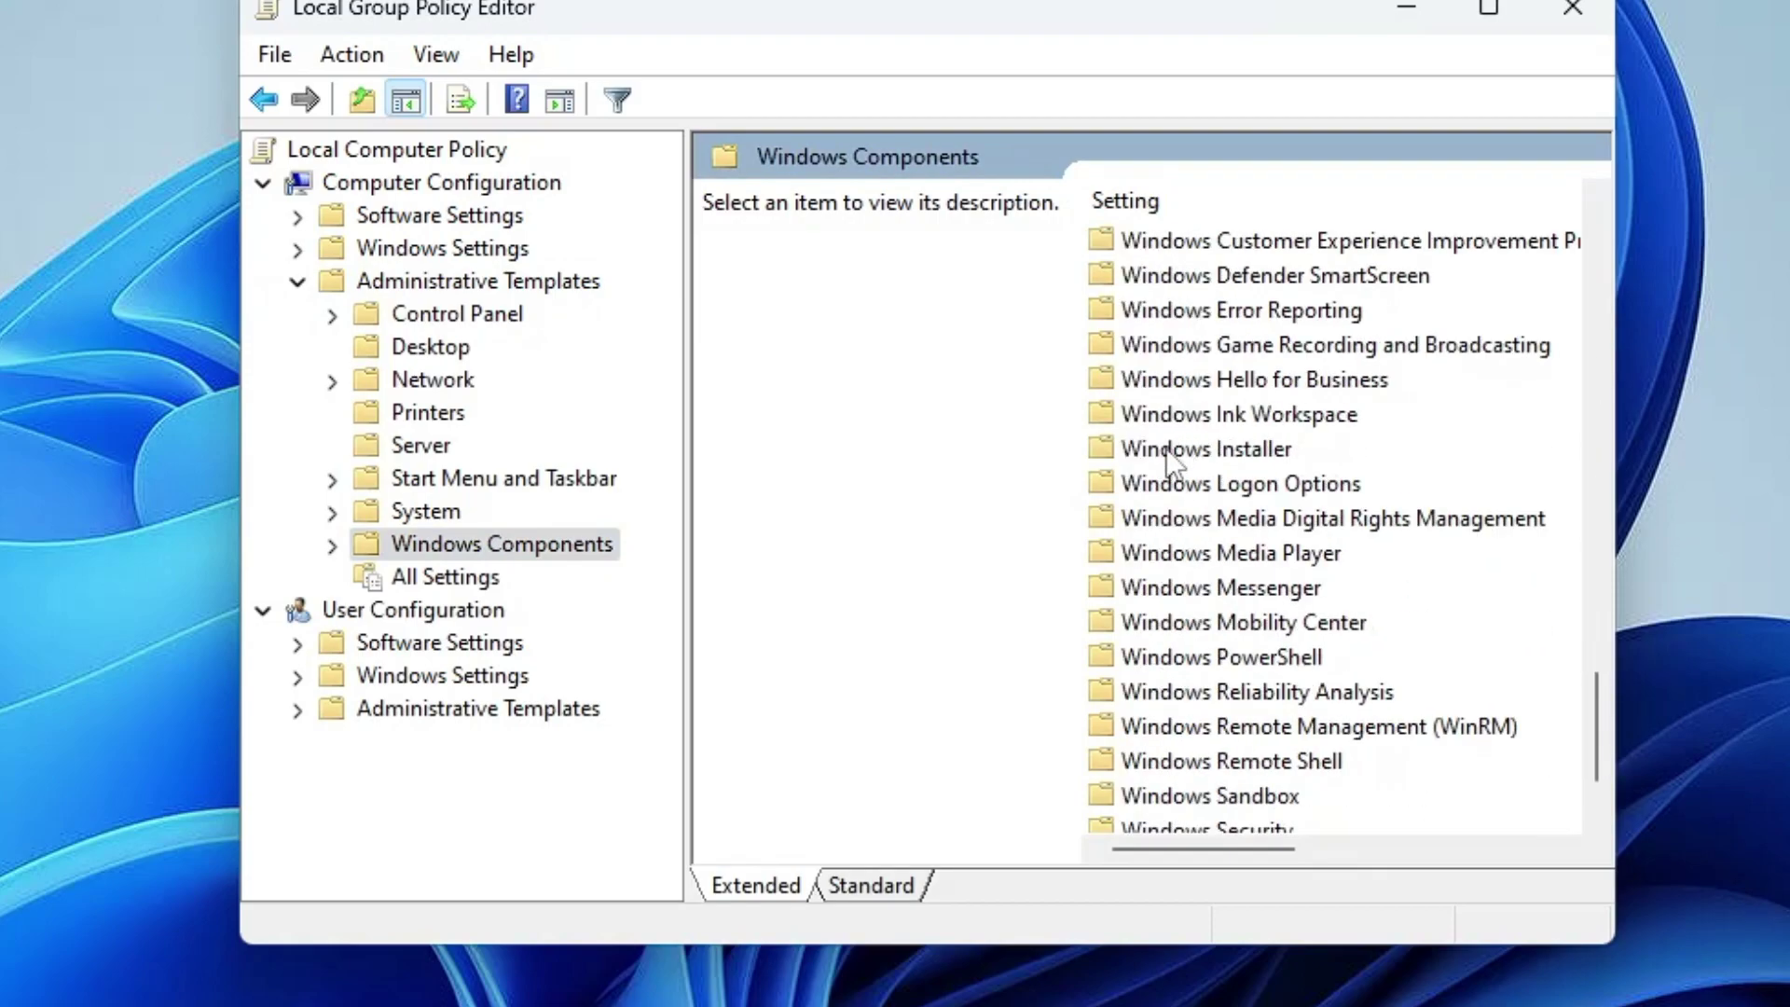
pyautogui.click(1255, 731)
pyautogui.doubleClick(1244, 730)
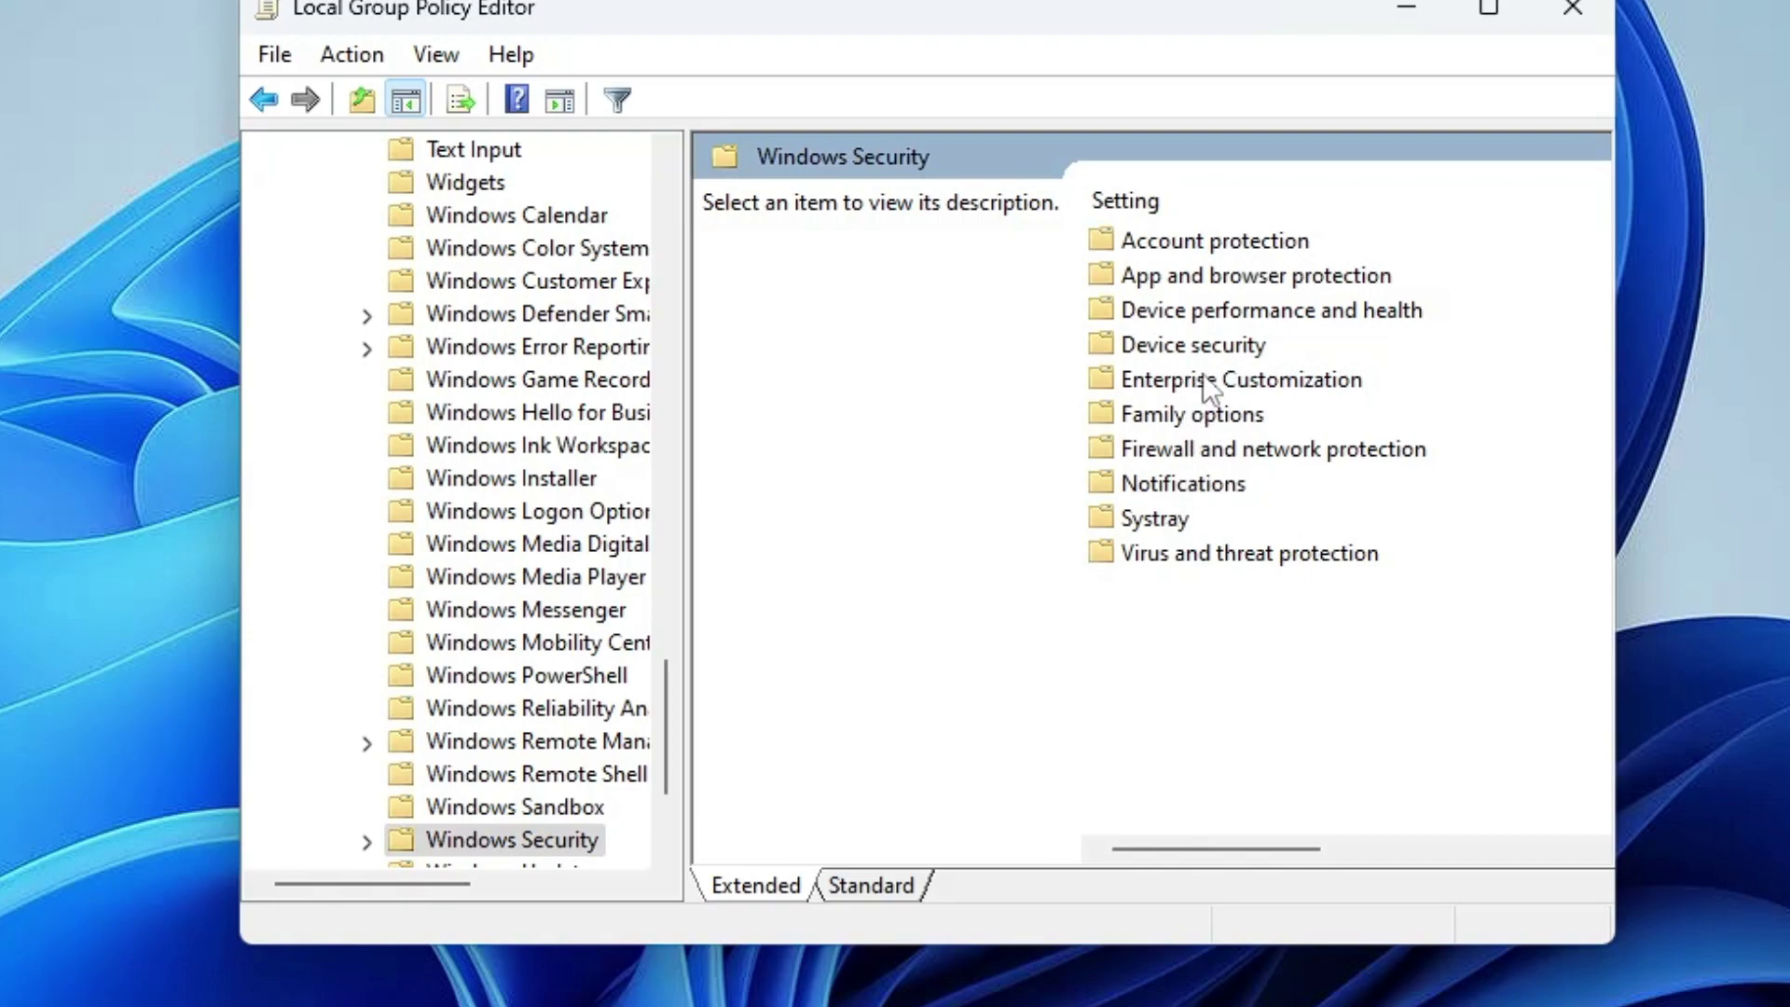
pyautogui.click(1205, 556)
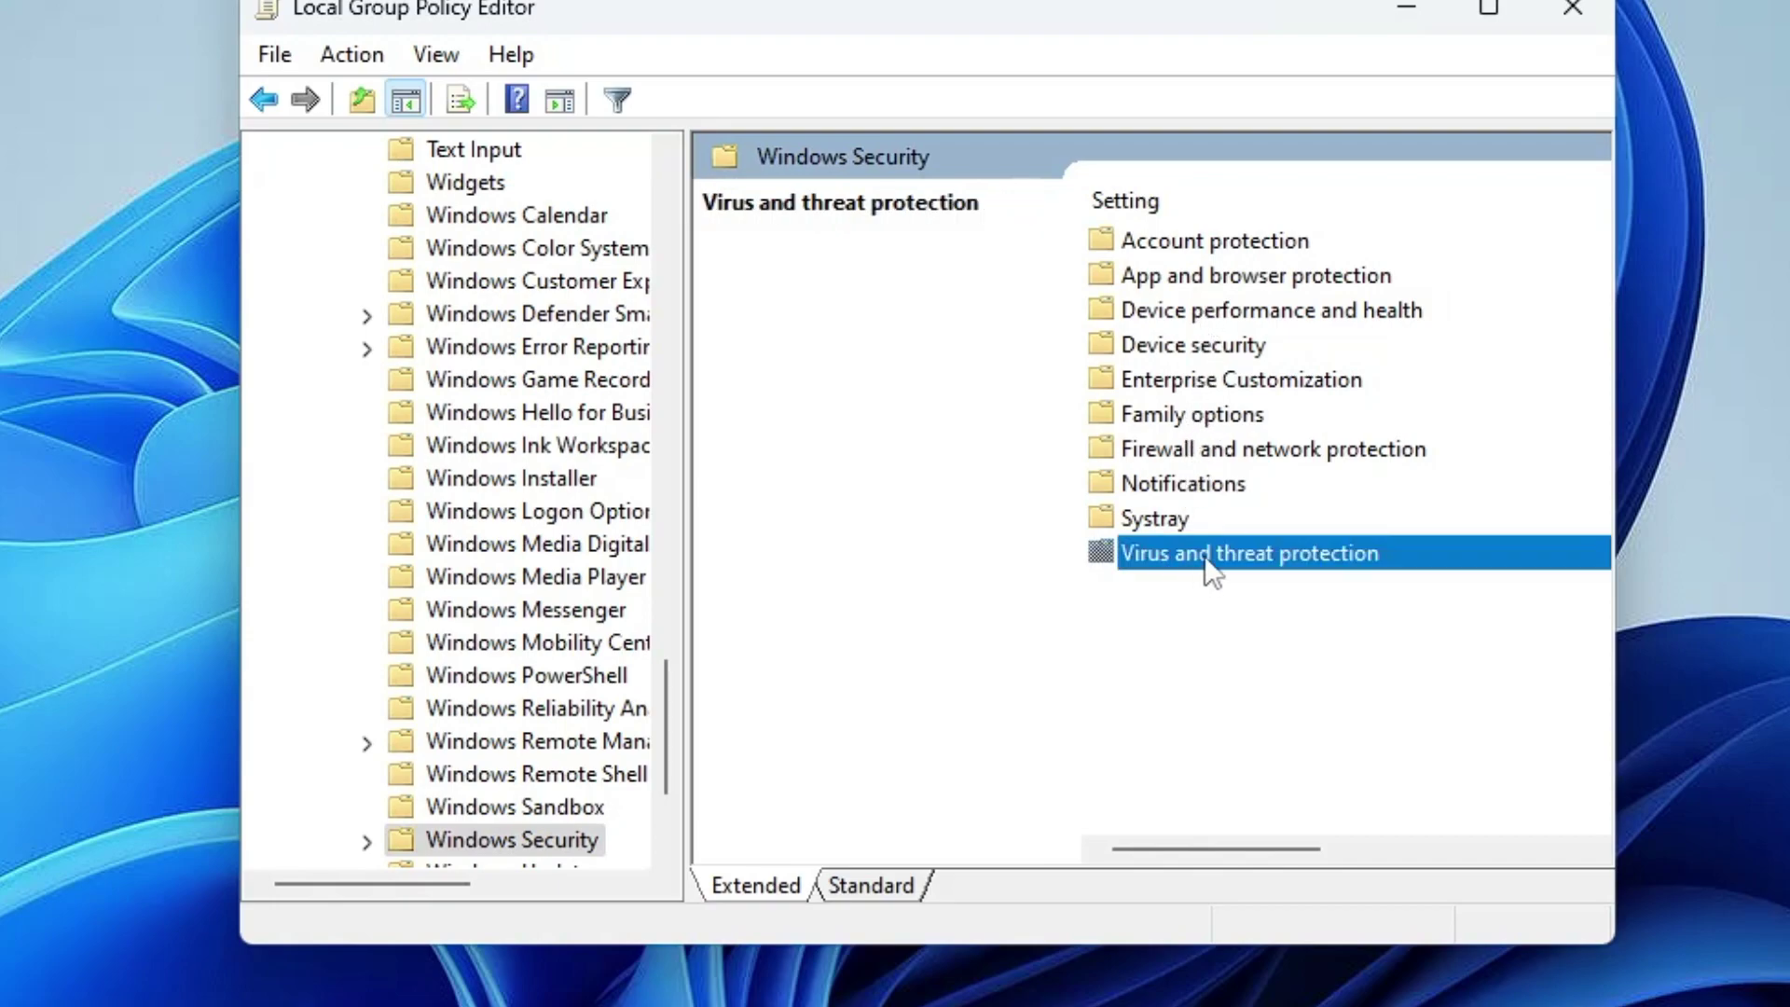
pyautogui.doubleClick(1205, 556)
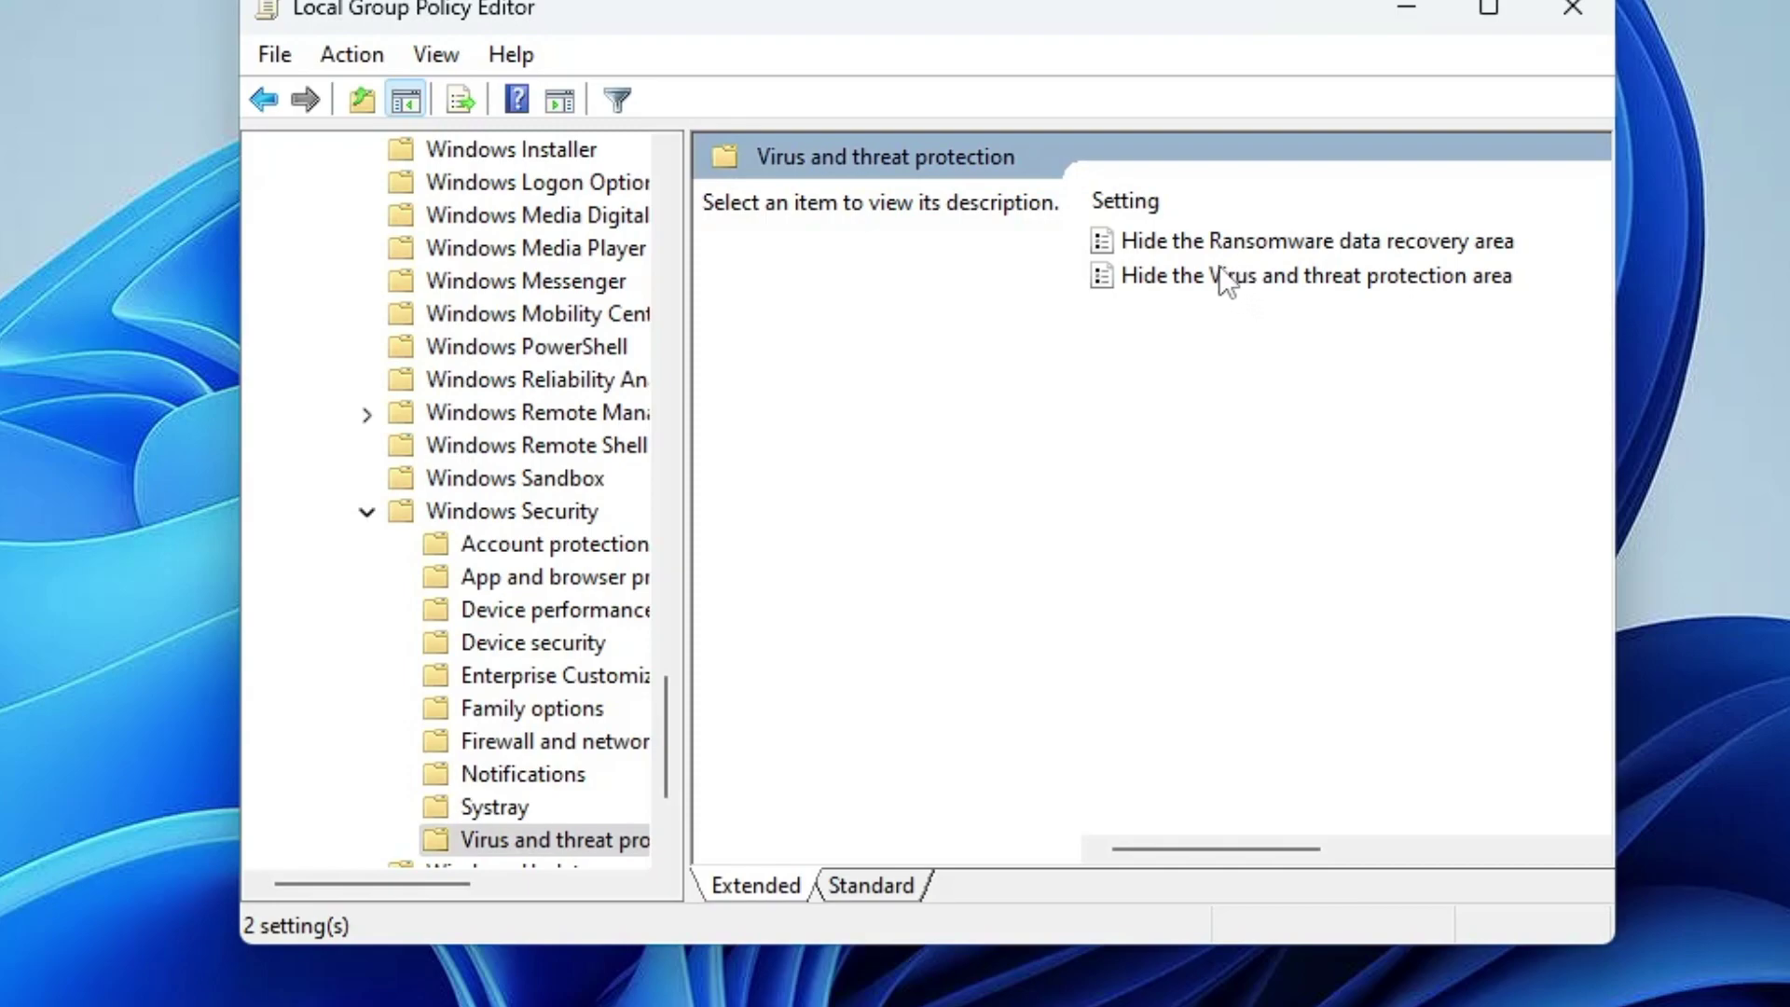
pyautogui.click(1268, 280)
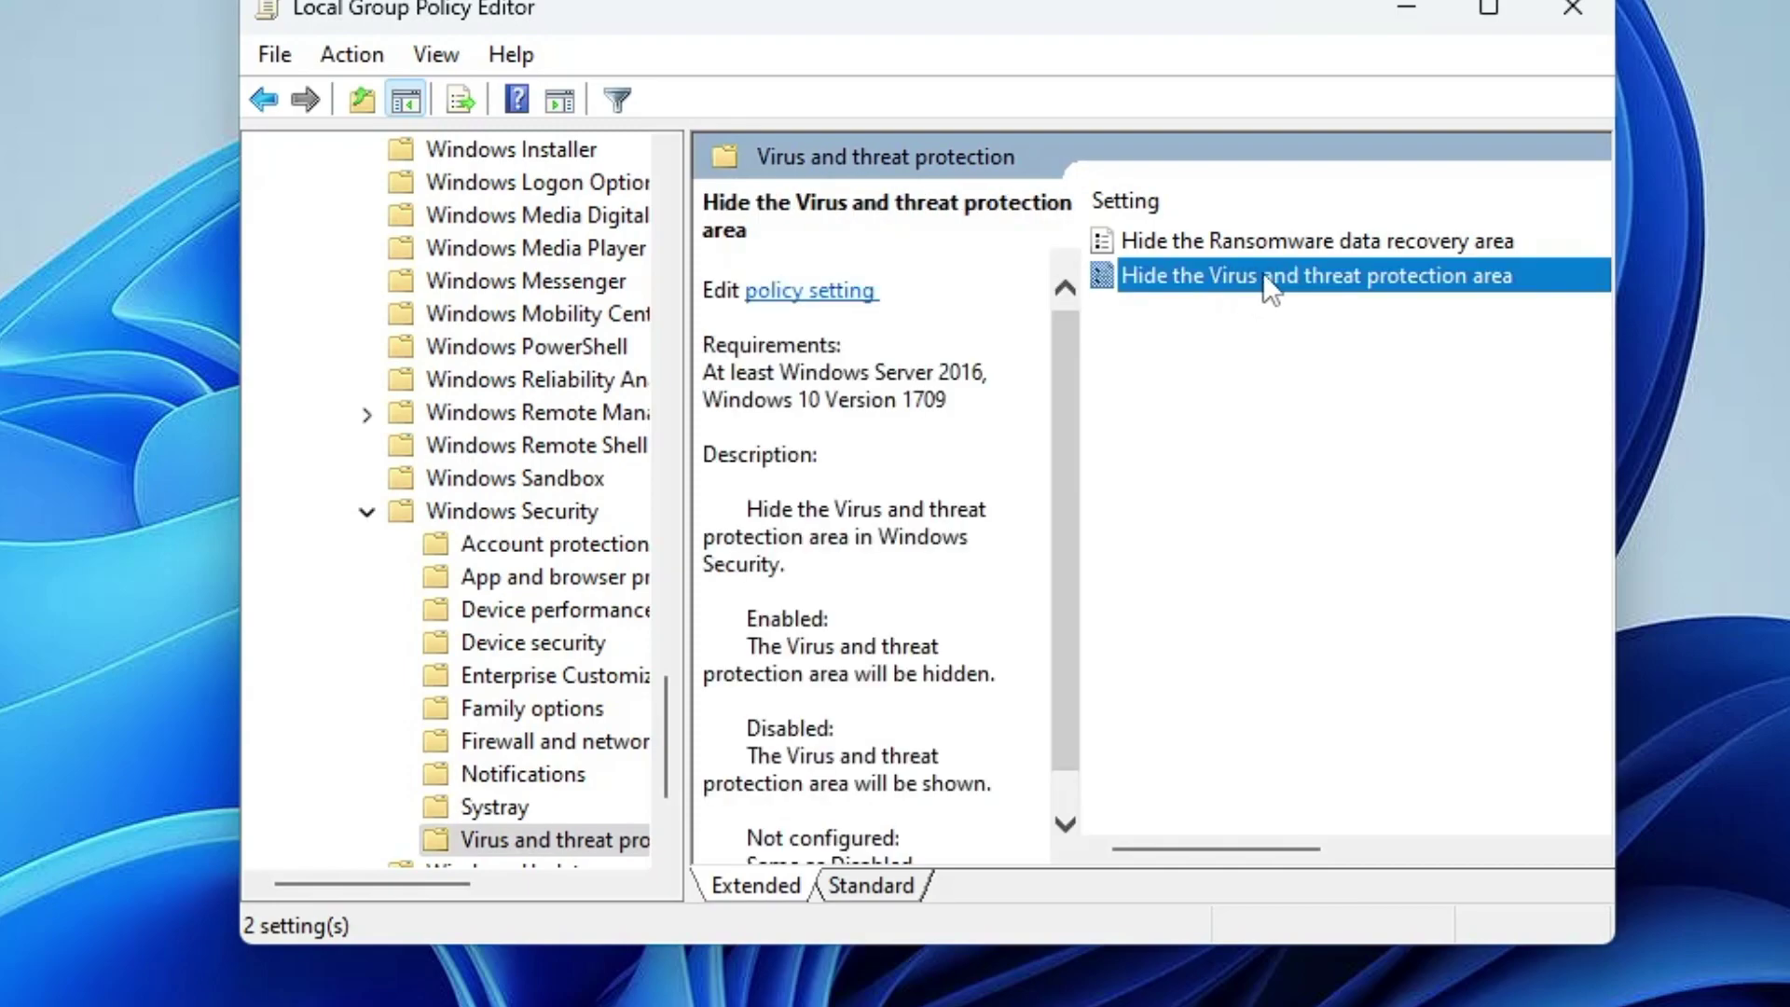
# - Change Hide the Virus and threat protection area from Disabled to Not Configured
pyautogui.doubleClick(1360, 280)
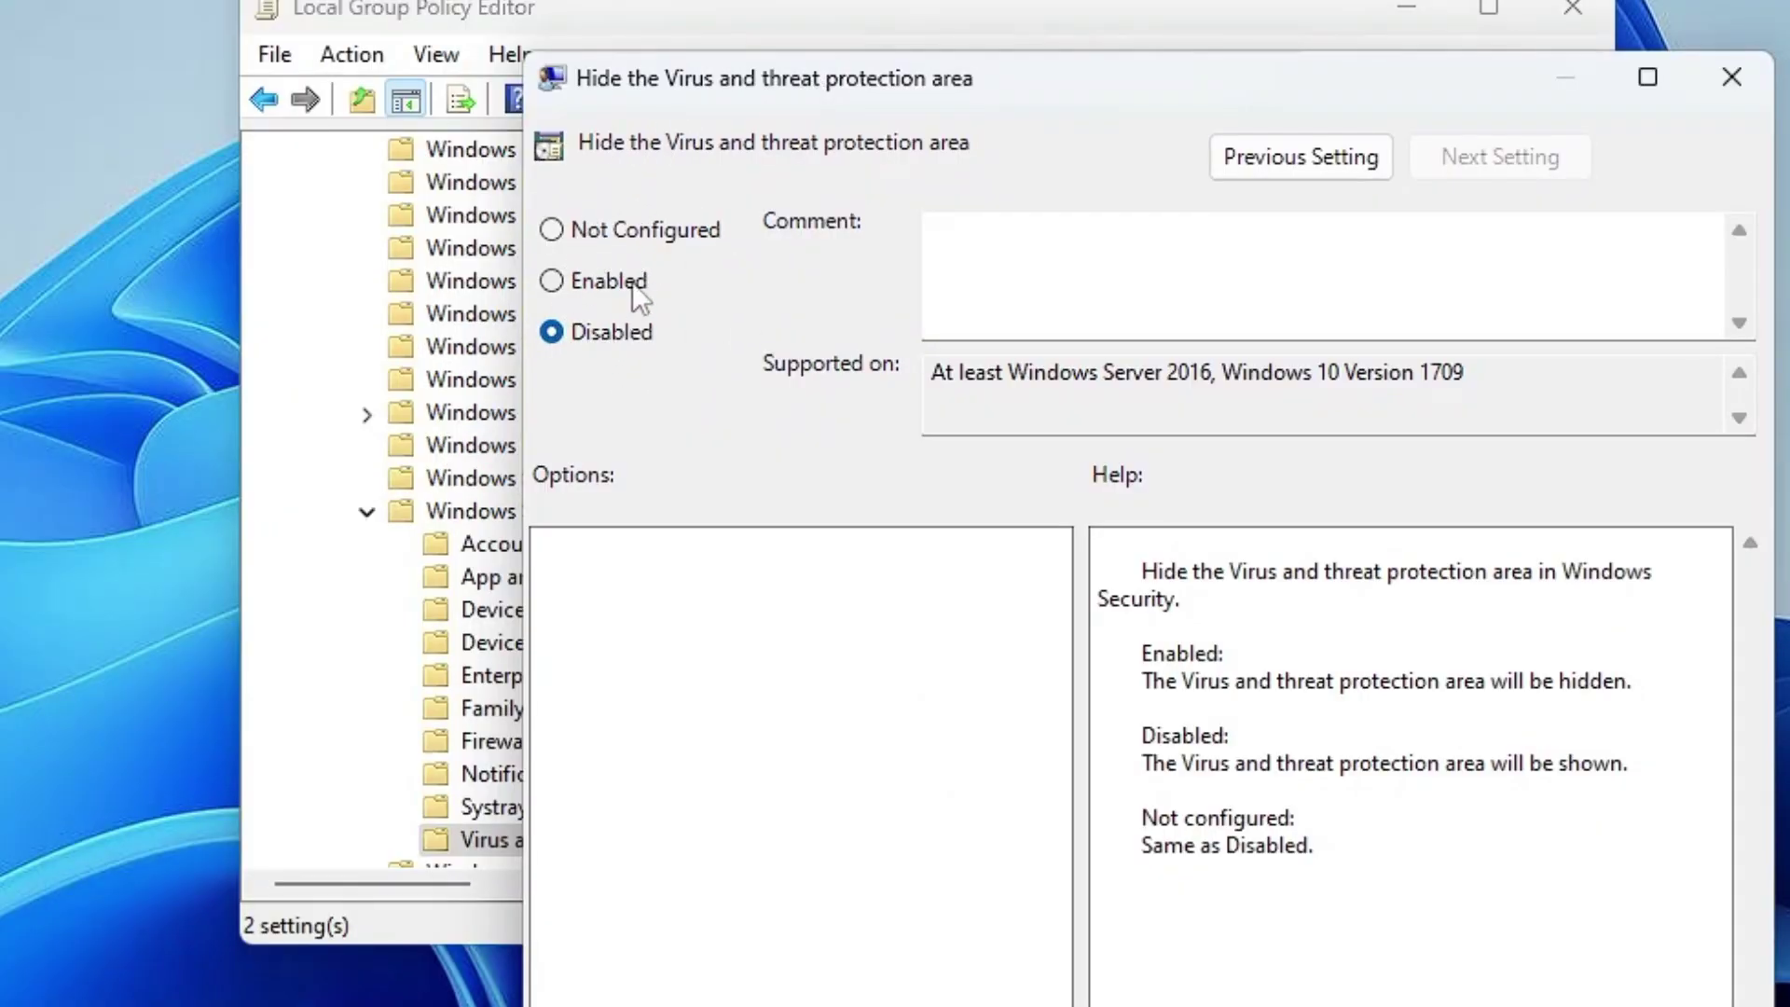
pyautogui.click(550, 229)
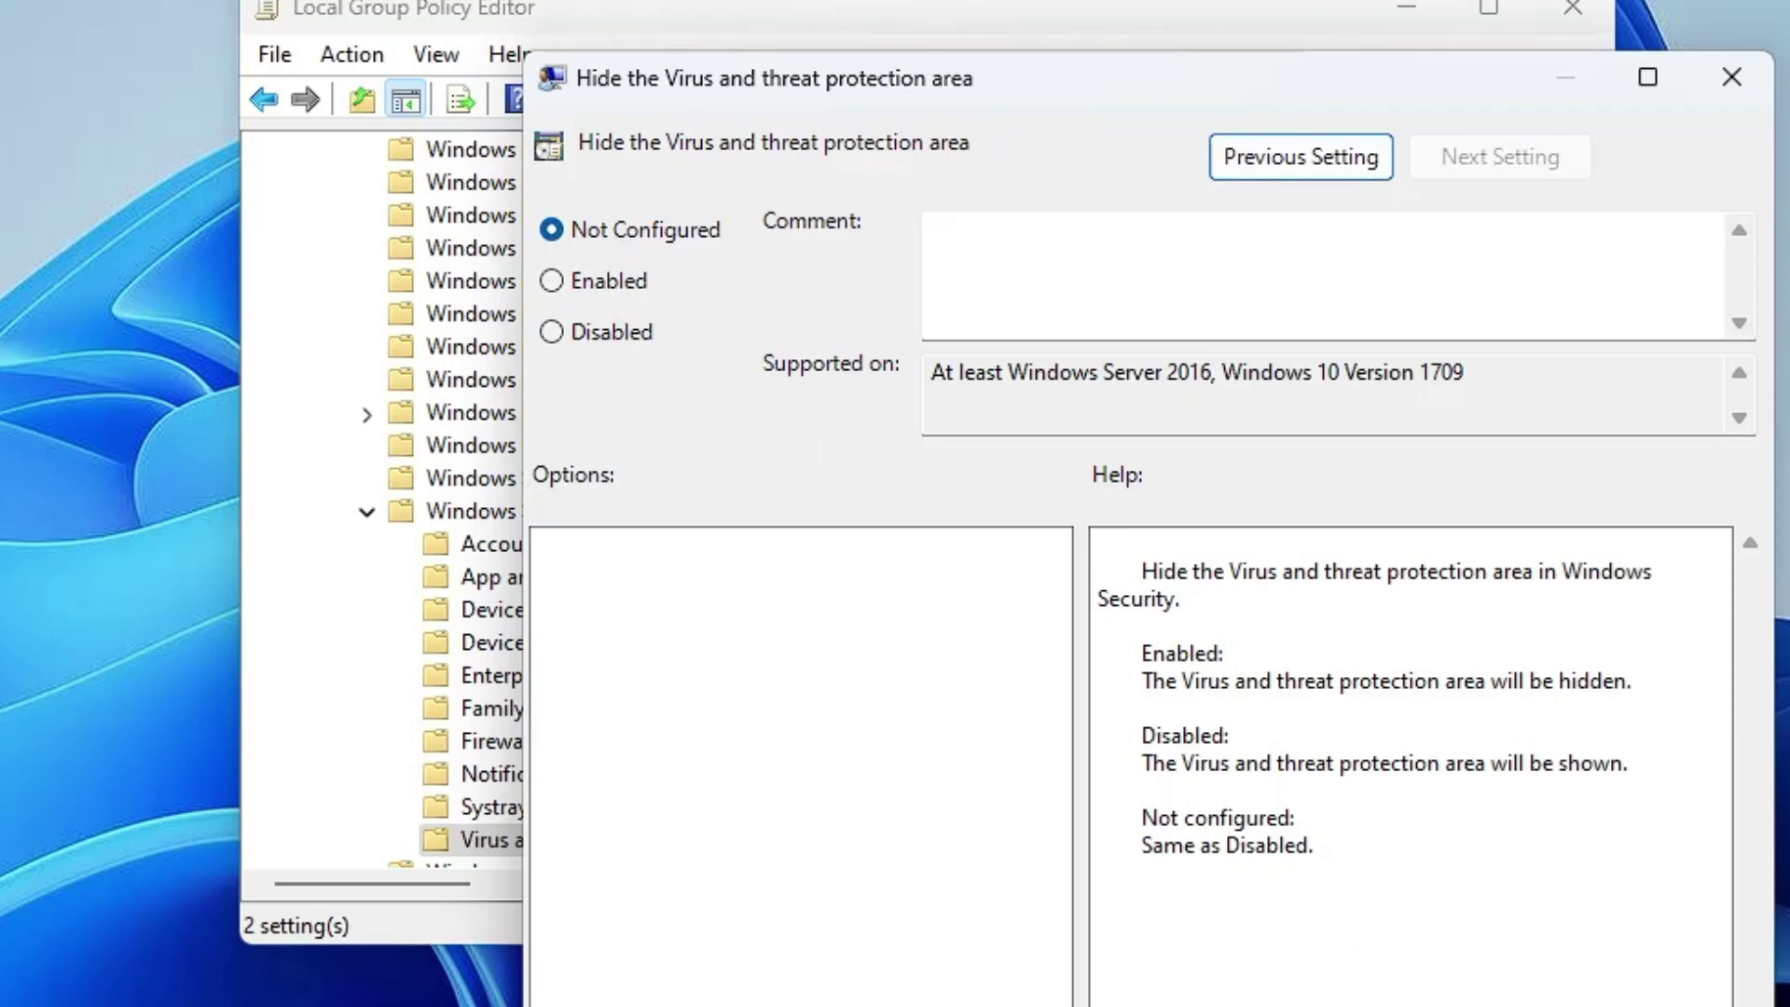
pyautogui.press('Escape')
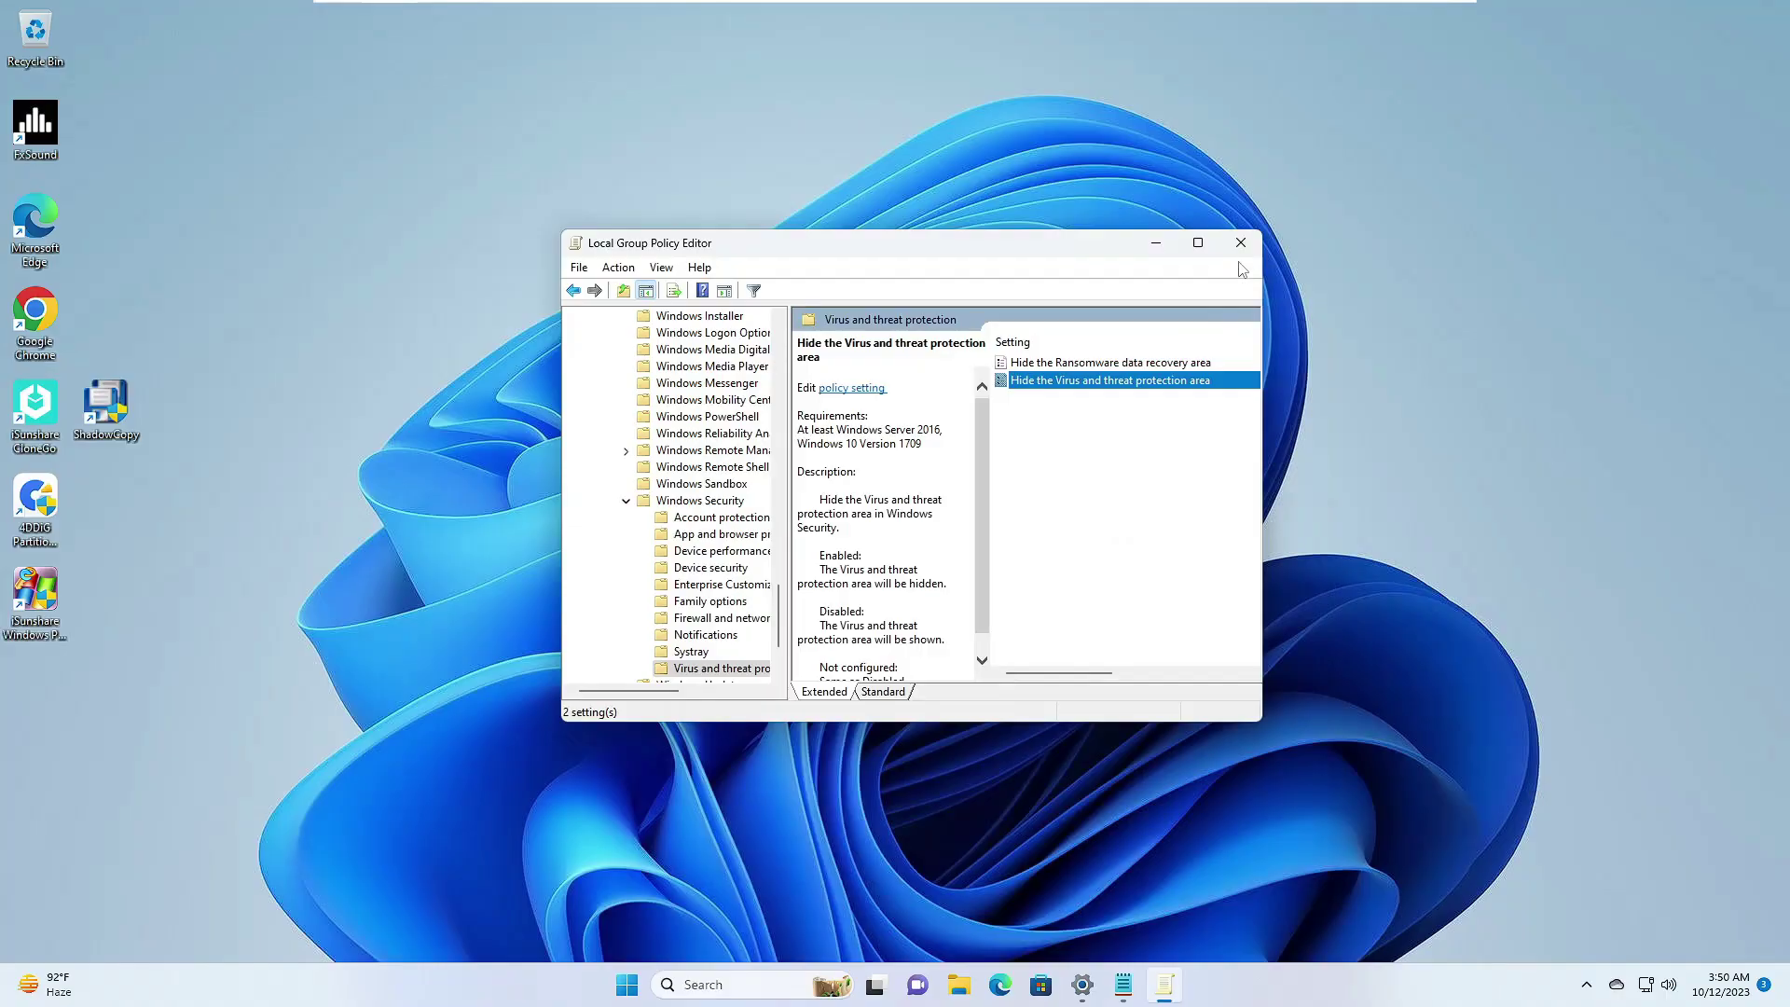
# - Close the policy editor and run Command Prompt as administrator from a 'cmd' search
pyautogui.click(1243, 249)
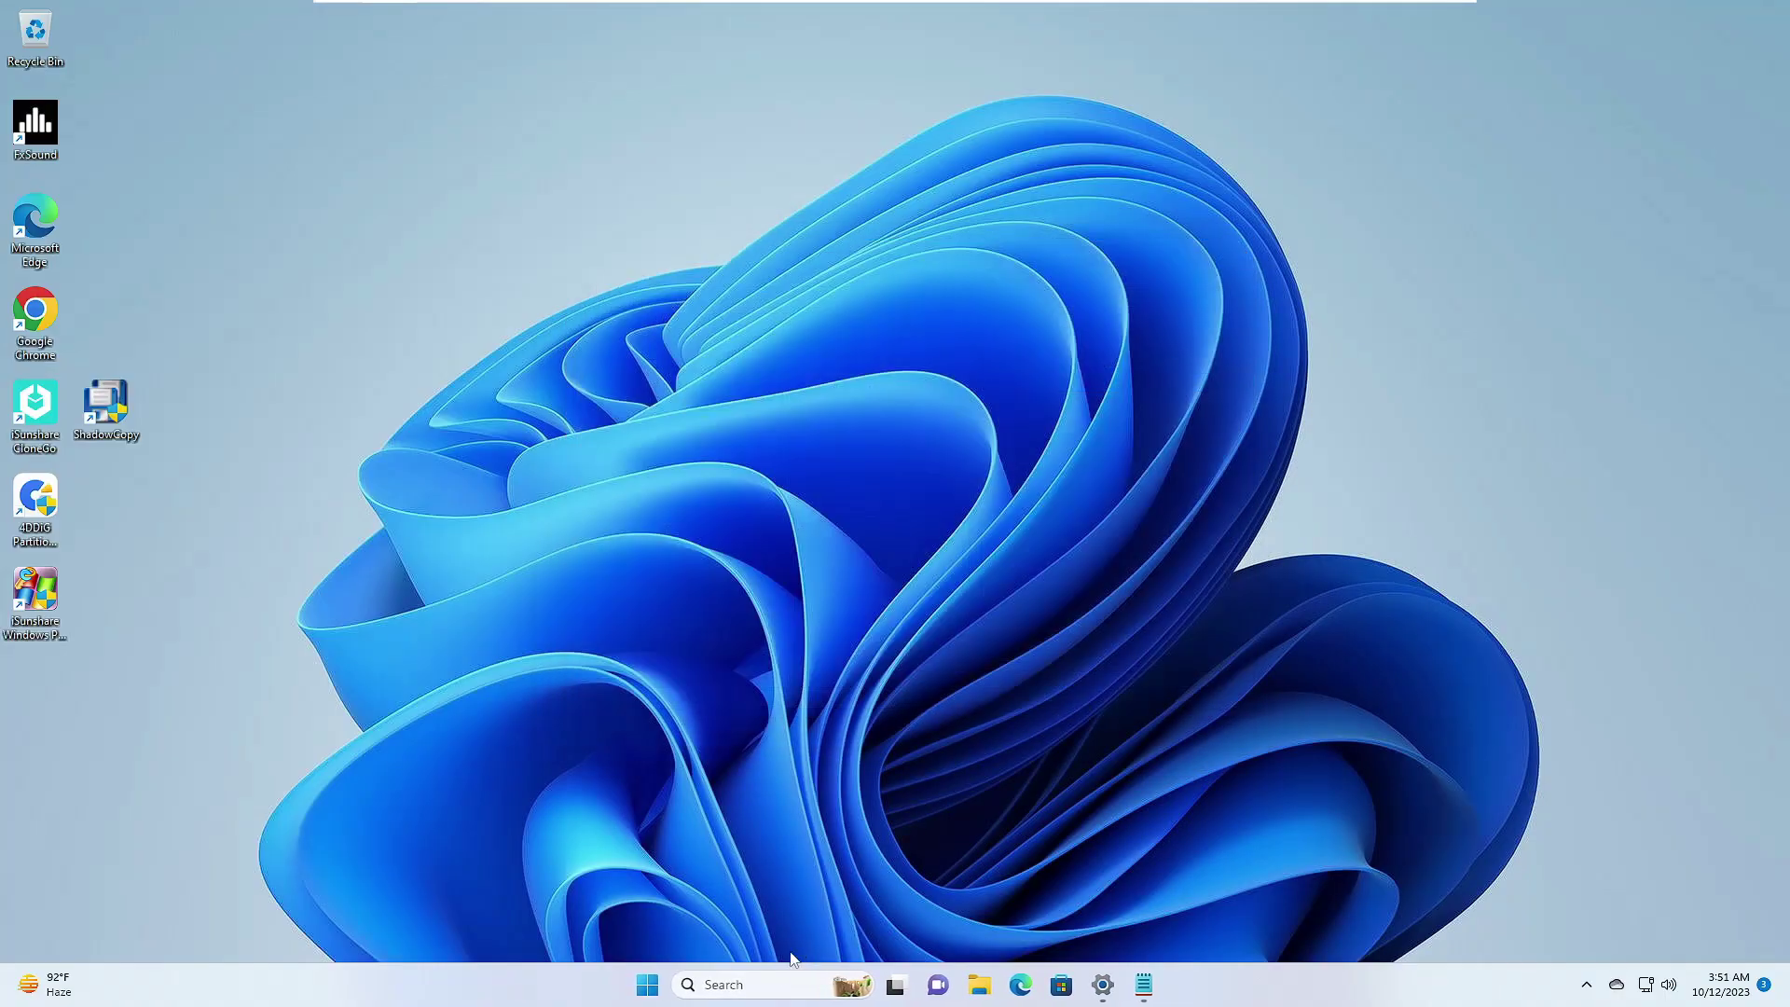
pyautogui.click(745, 984)
pyautogui.write('cmd')
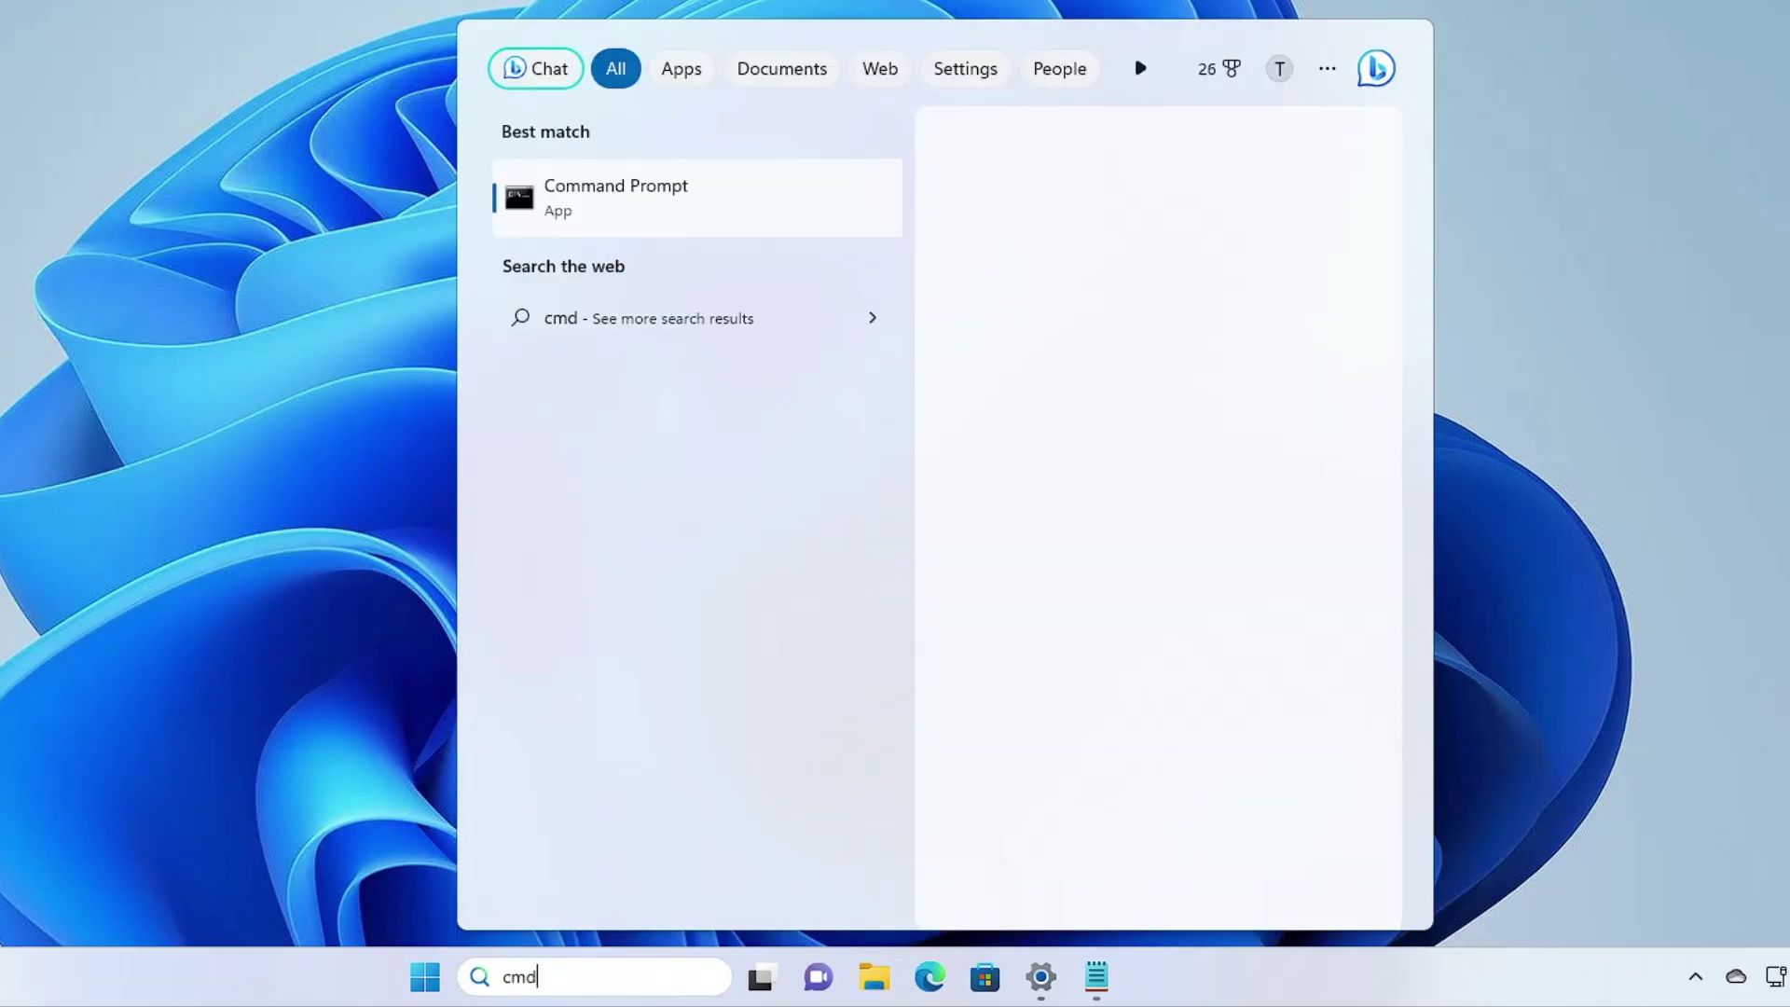
pyautogui.rightClick(587, 195)
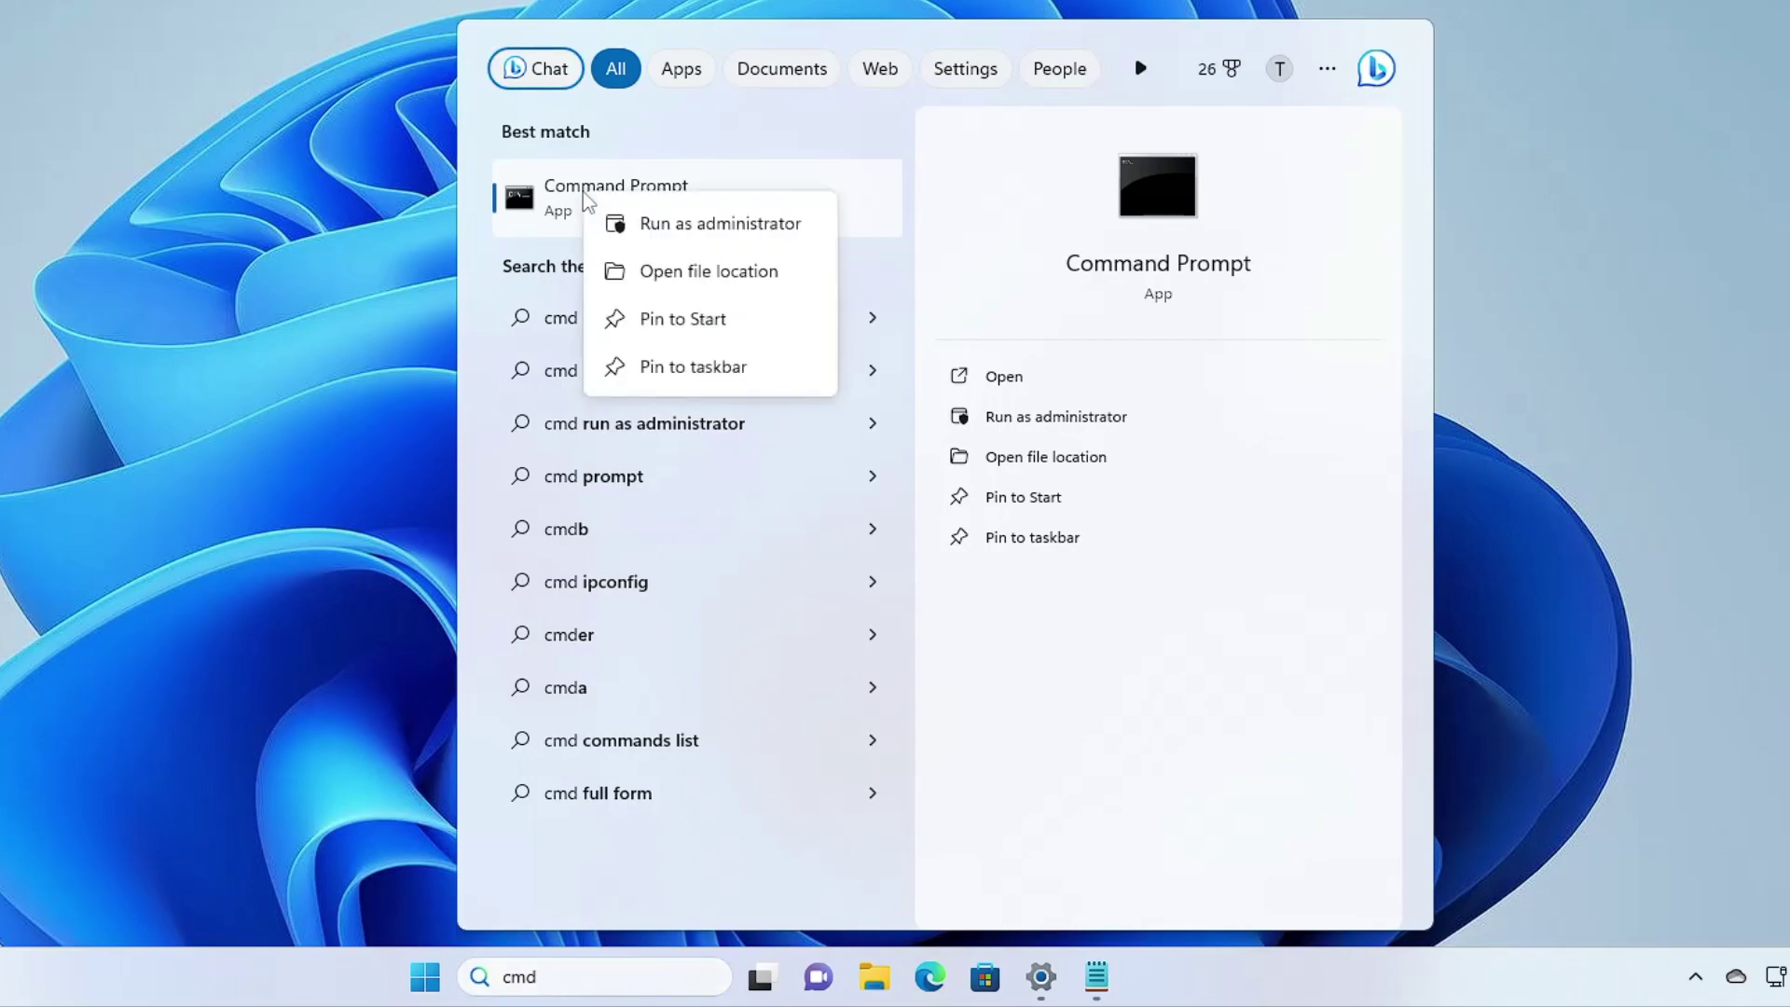
pyautogui.click(675, 226)
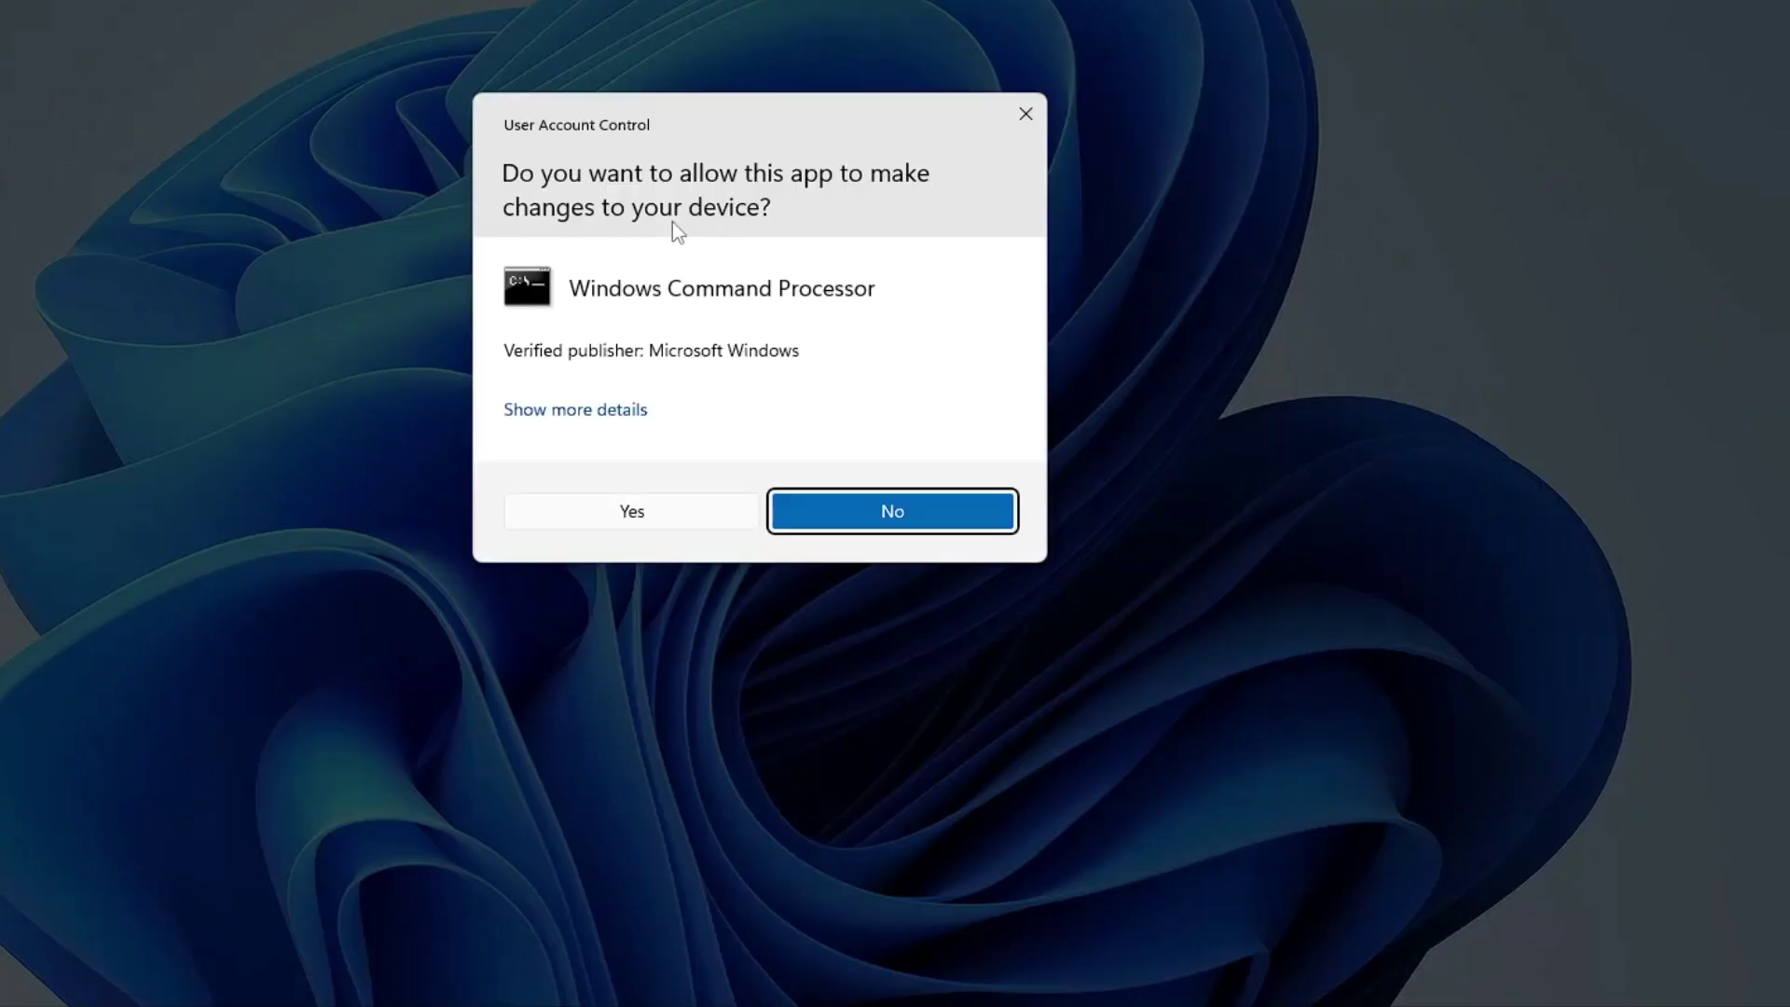
# - Approve the UAC prompt, run 'gpupdate /force', then close Command Prompt
pyautogui.click(657, 513)
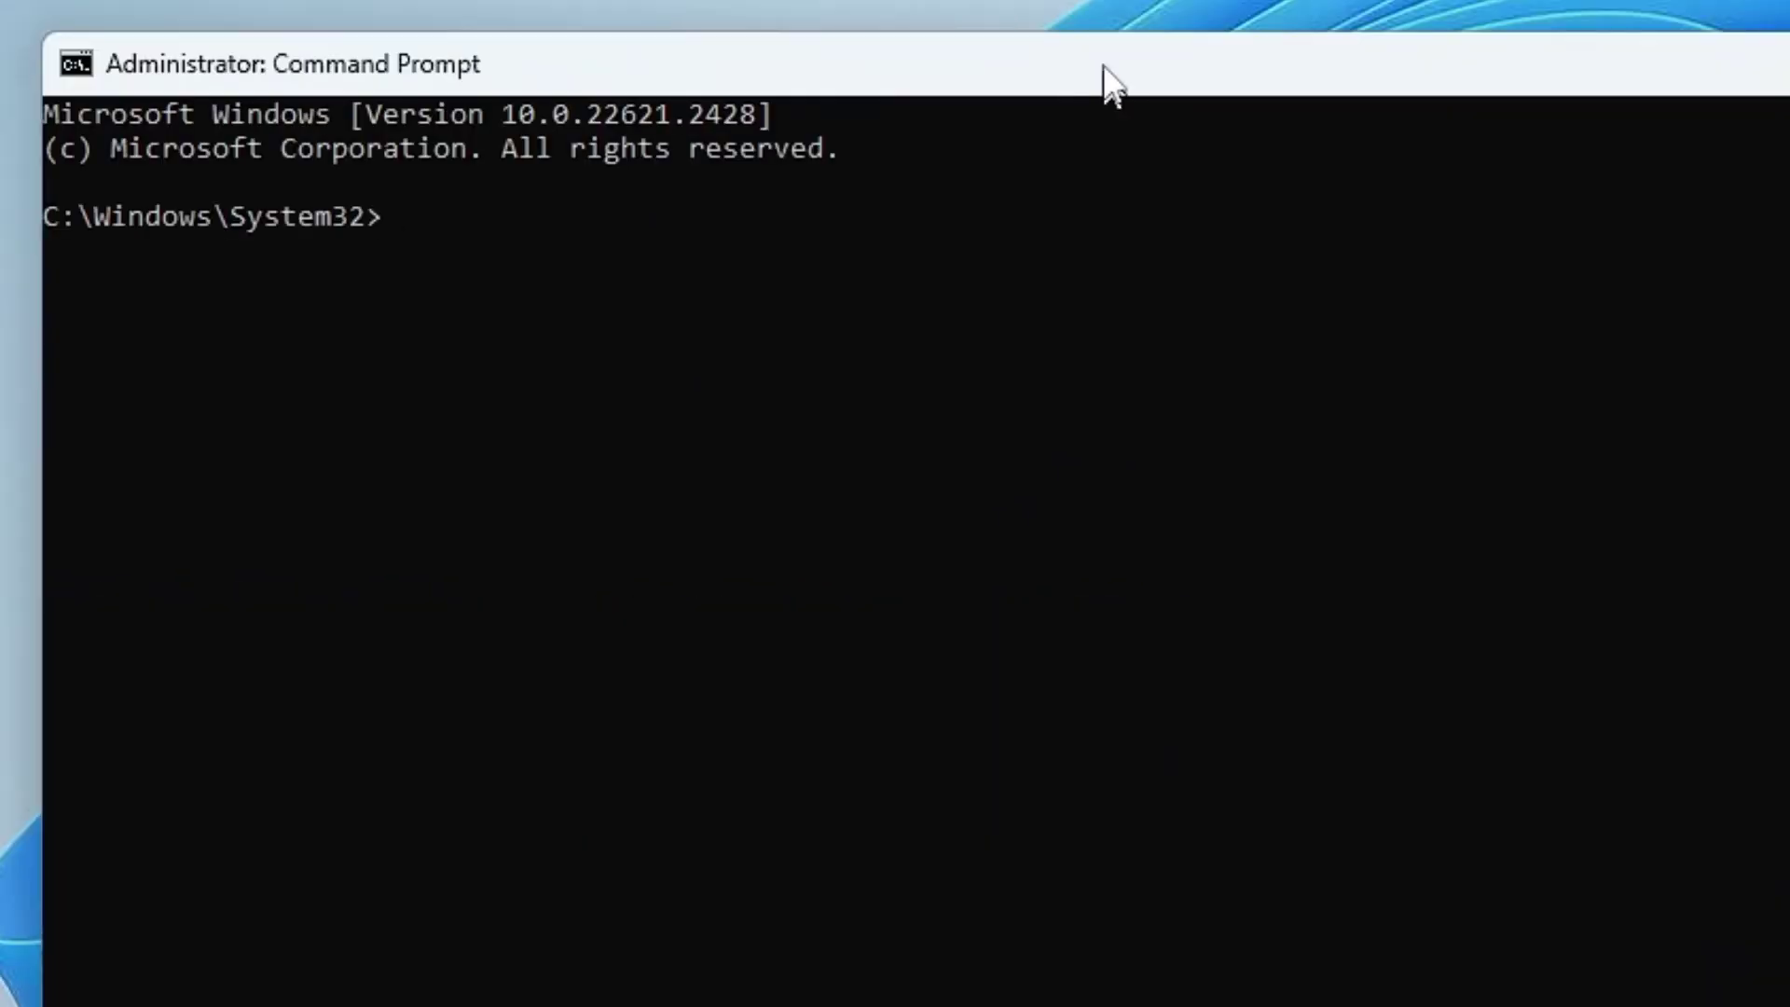
pyautogui.write('gpupdate ')
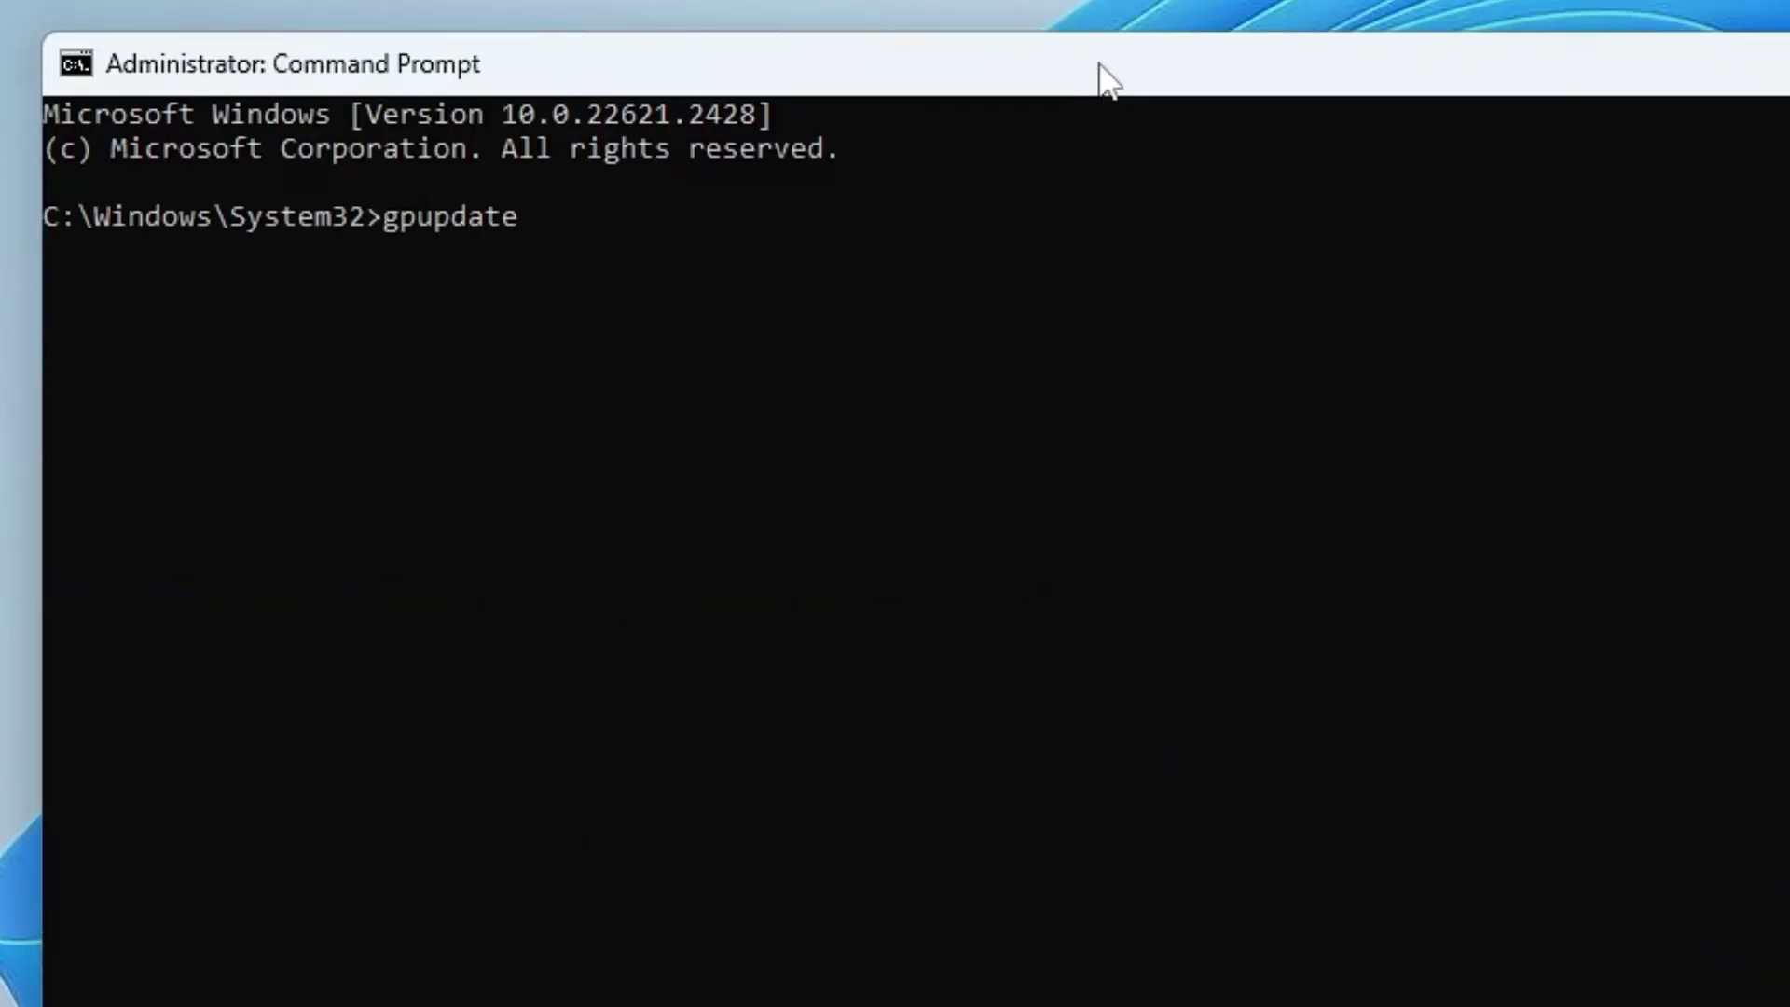
pyautogui.write('/force')
pyautogui.press('Return')
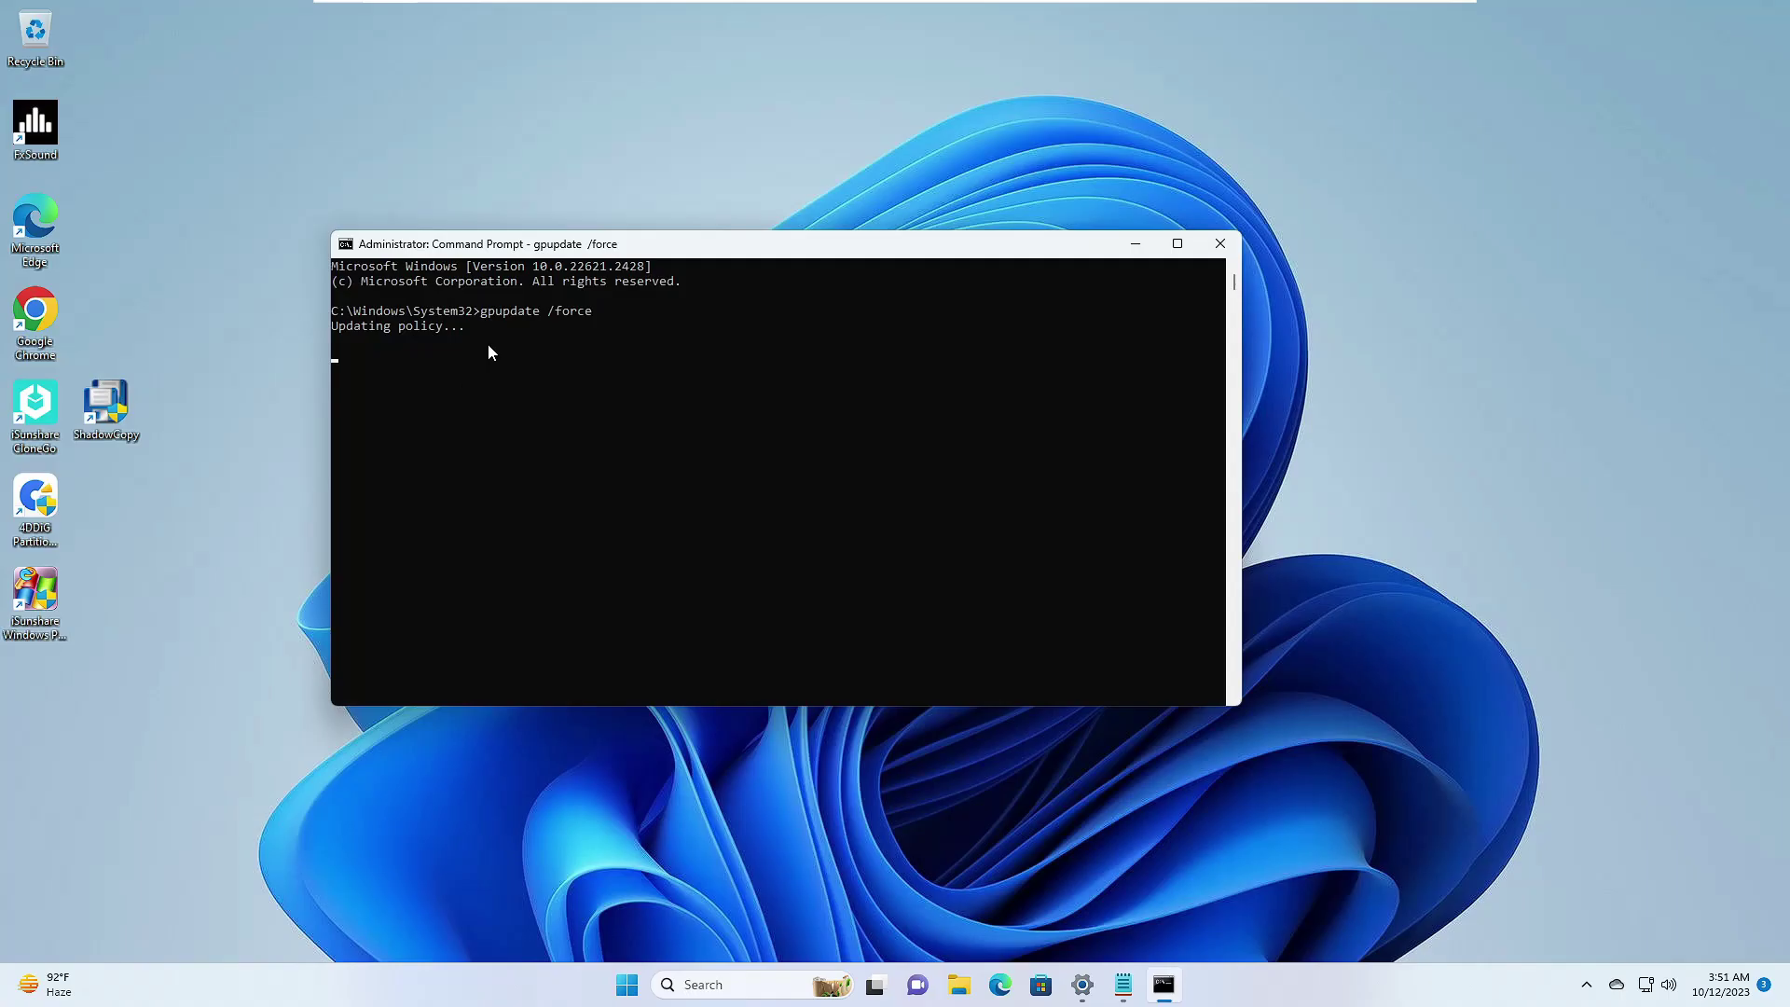
pyautogui.click(1220, 245)
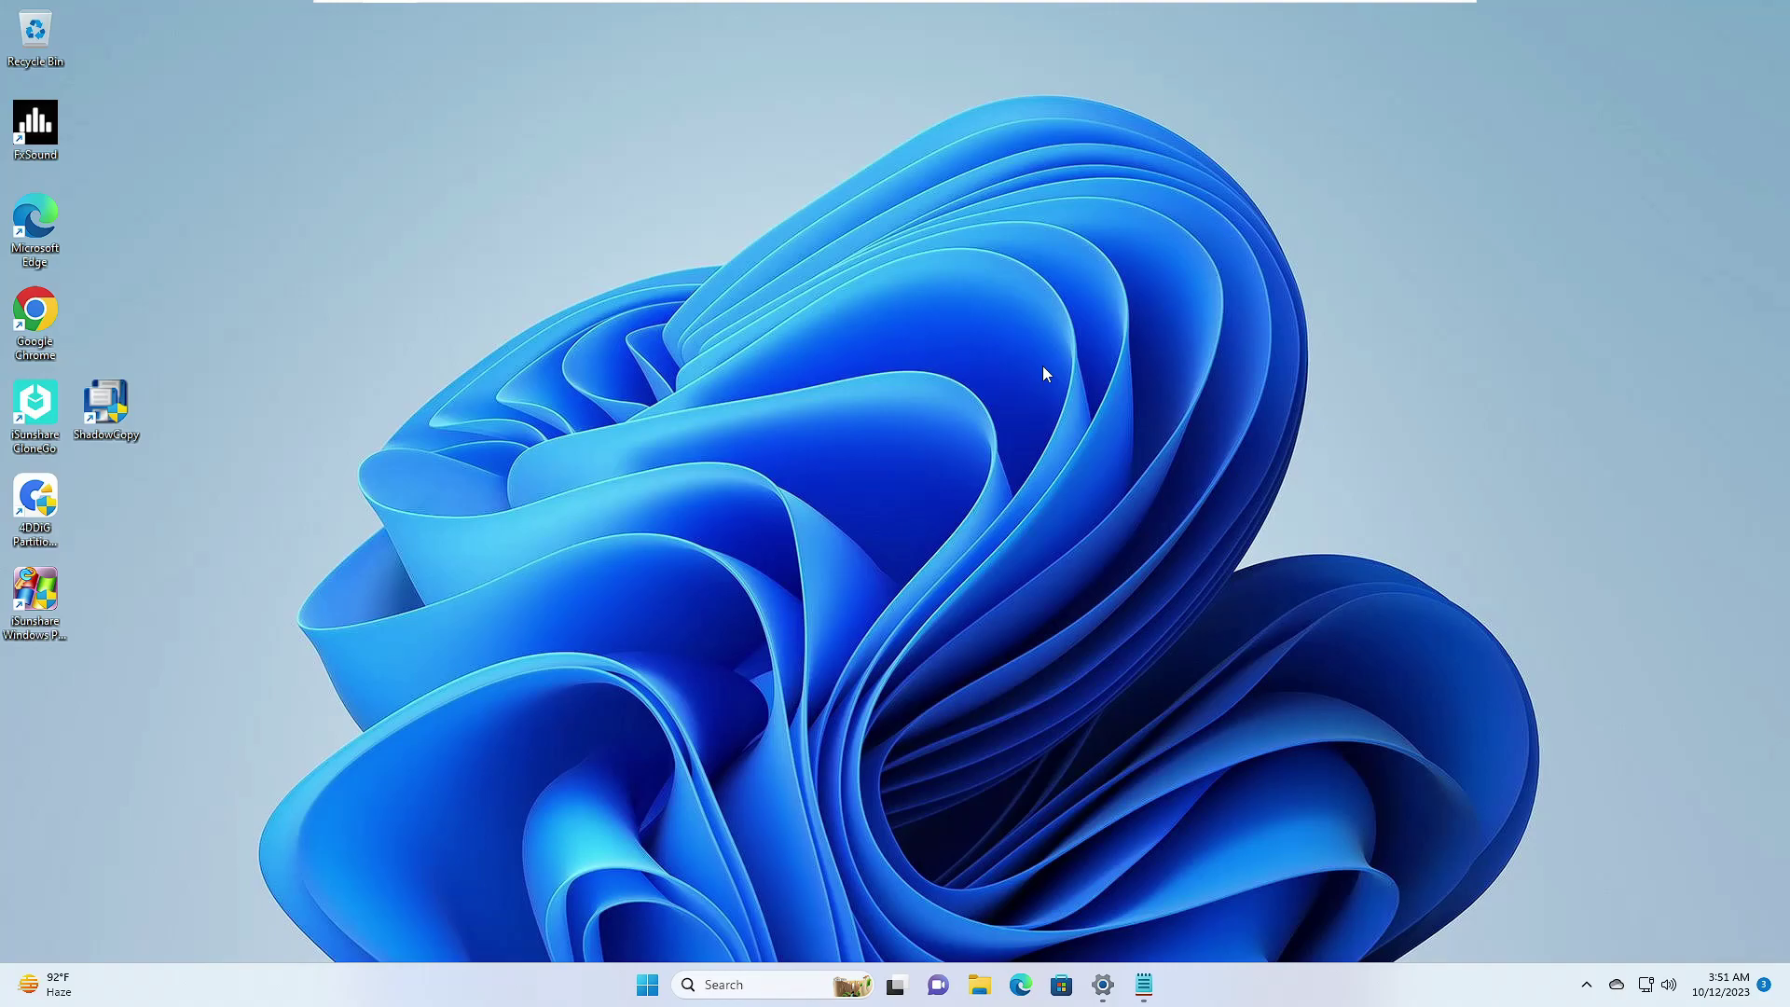
# - Quit the Windows Security notification app from the hidden tray icons
pyautogui.click(1585, 986)
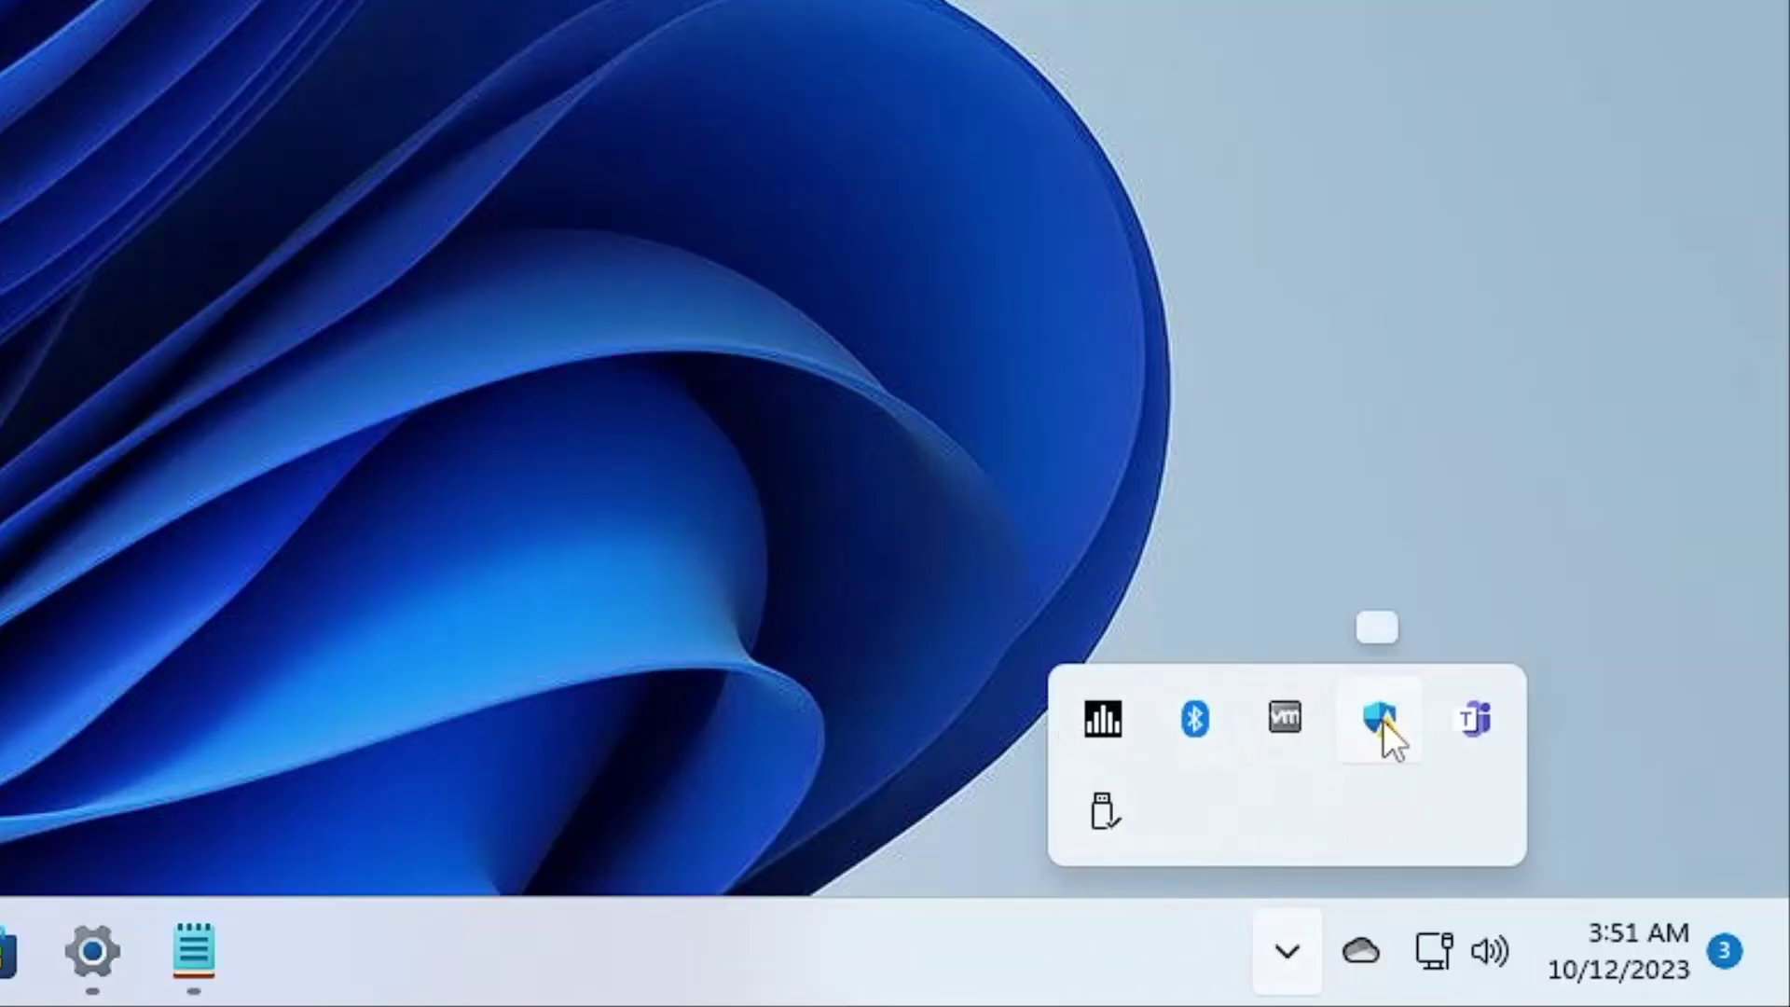
pyautogui.rightClick(1469, 725)
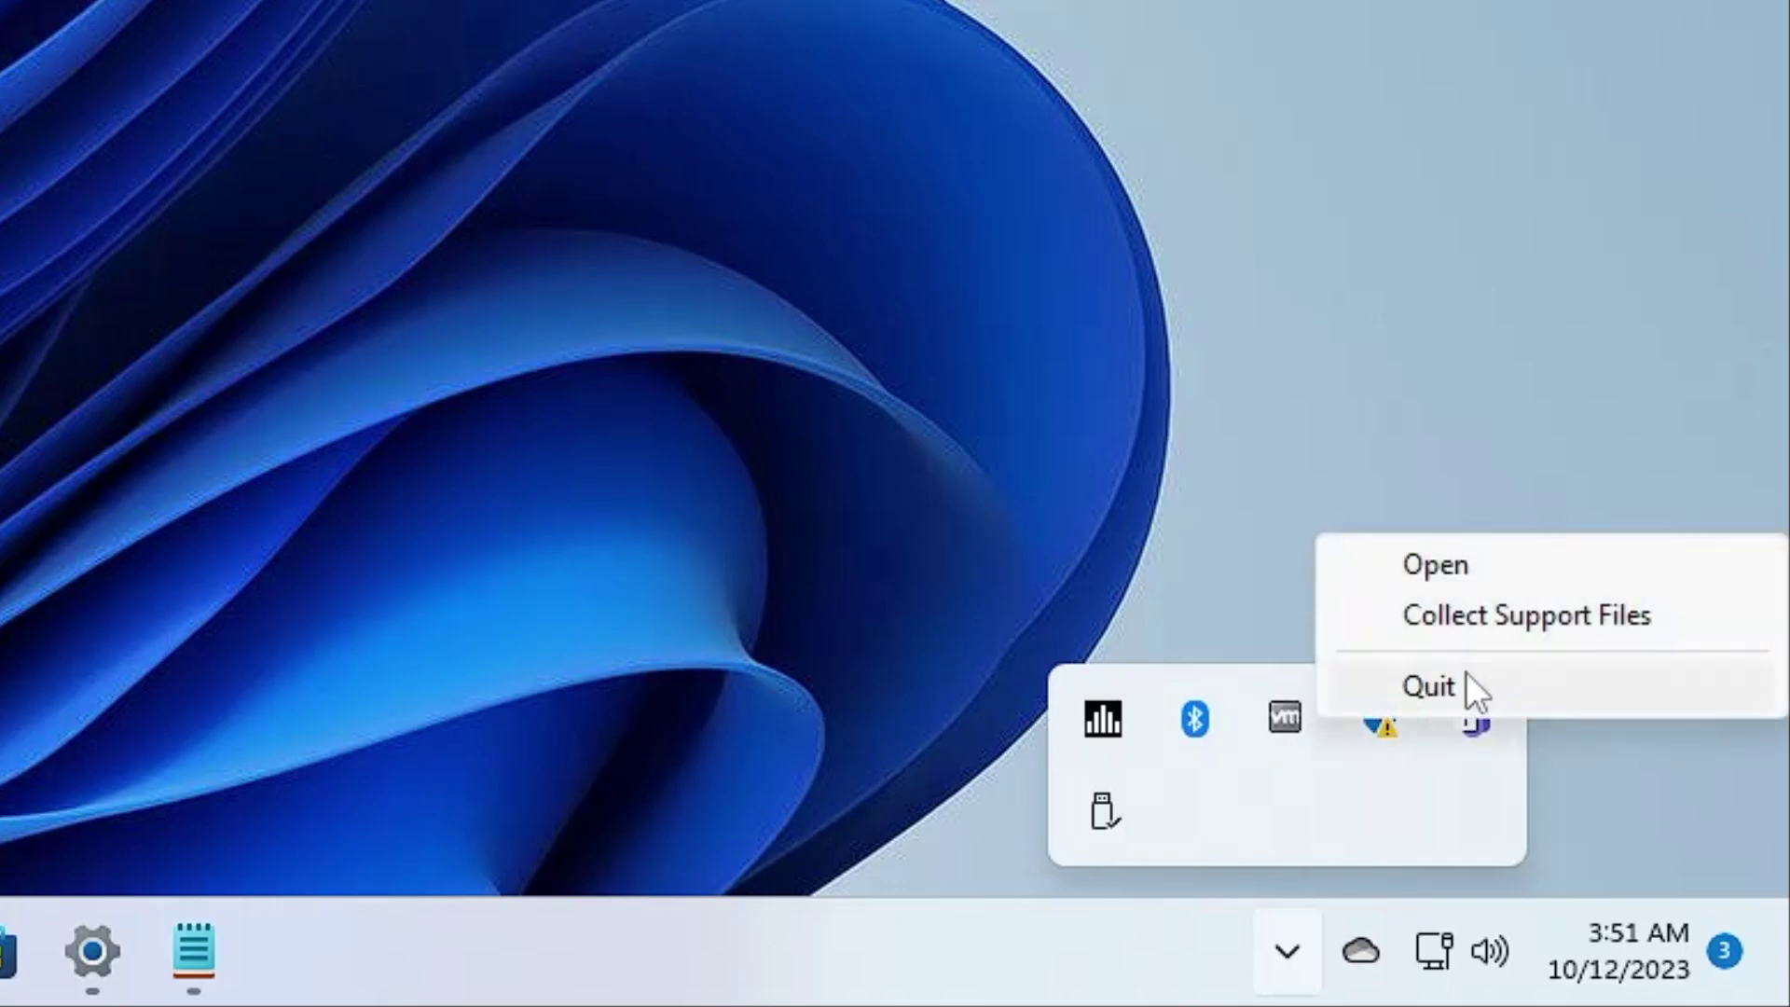
pyautogui.click(1466, 673)
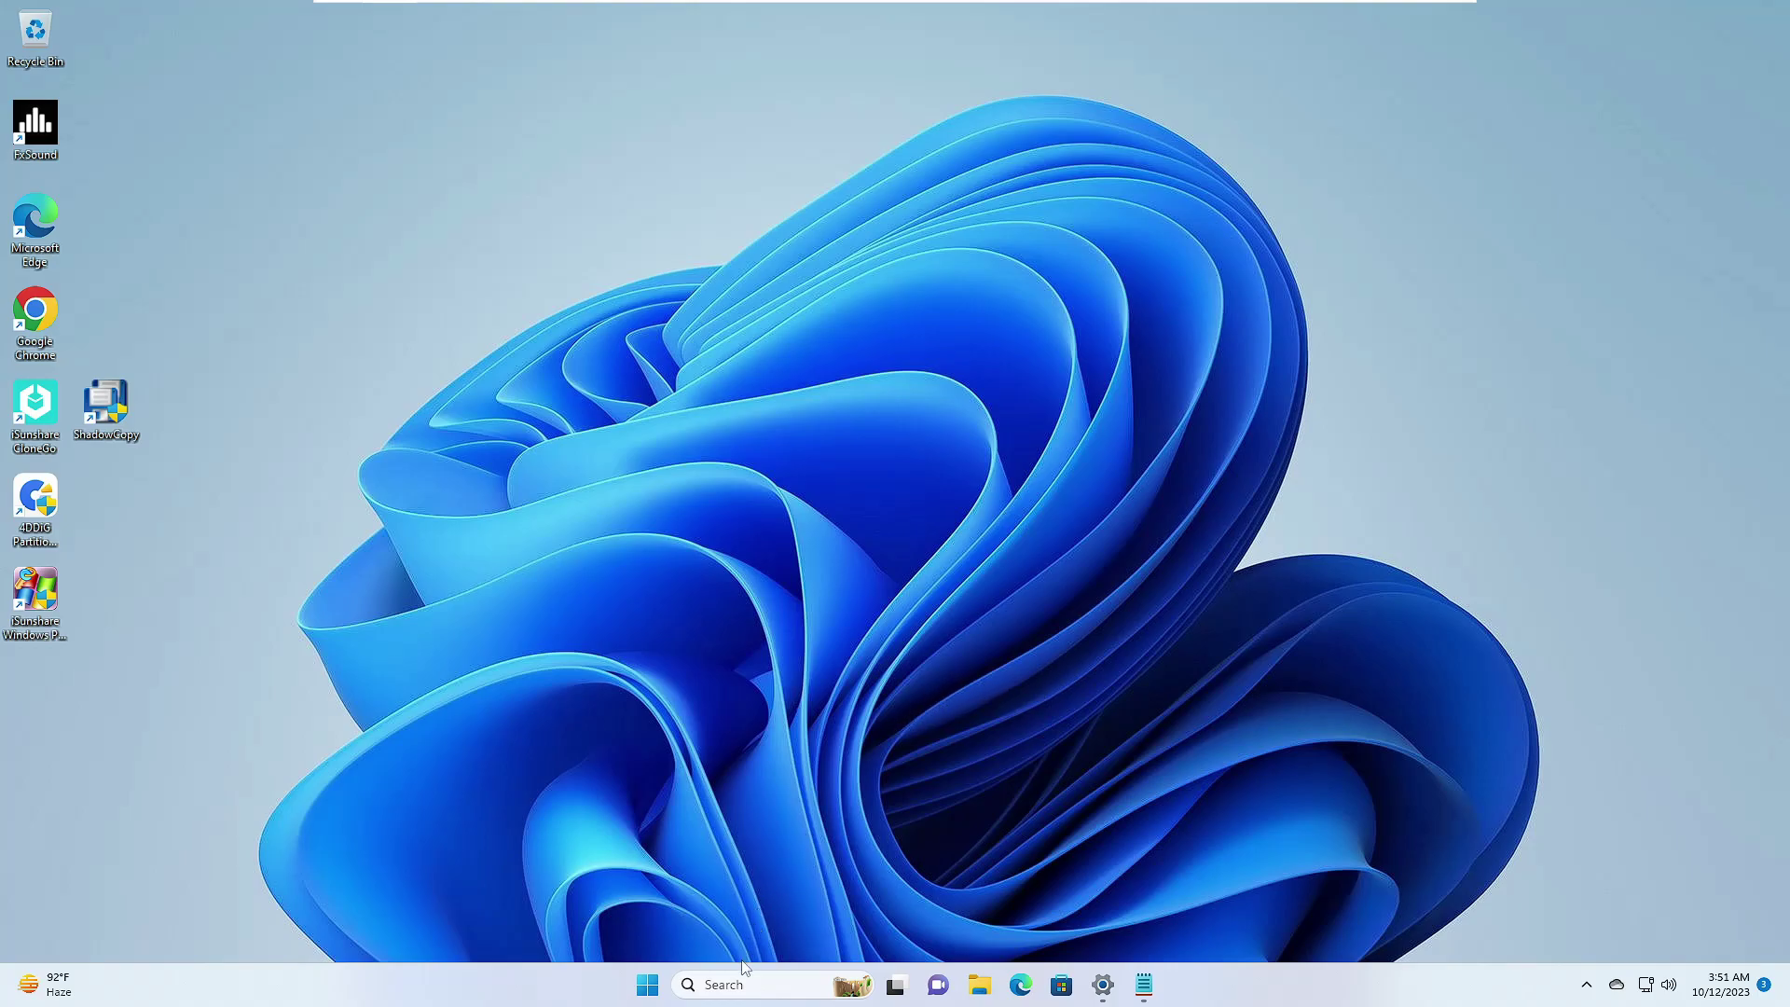
# - Open Programs and Features by searching 'appwiz.cpl'
pyautogui.click(736, 984)
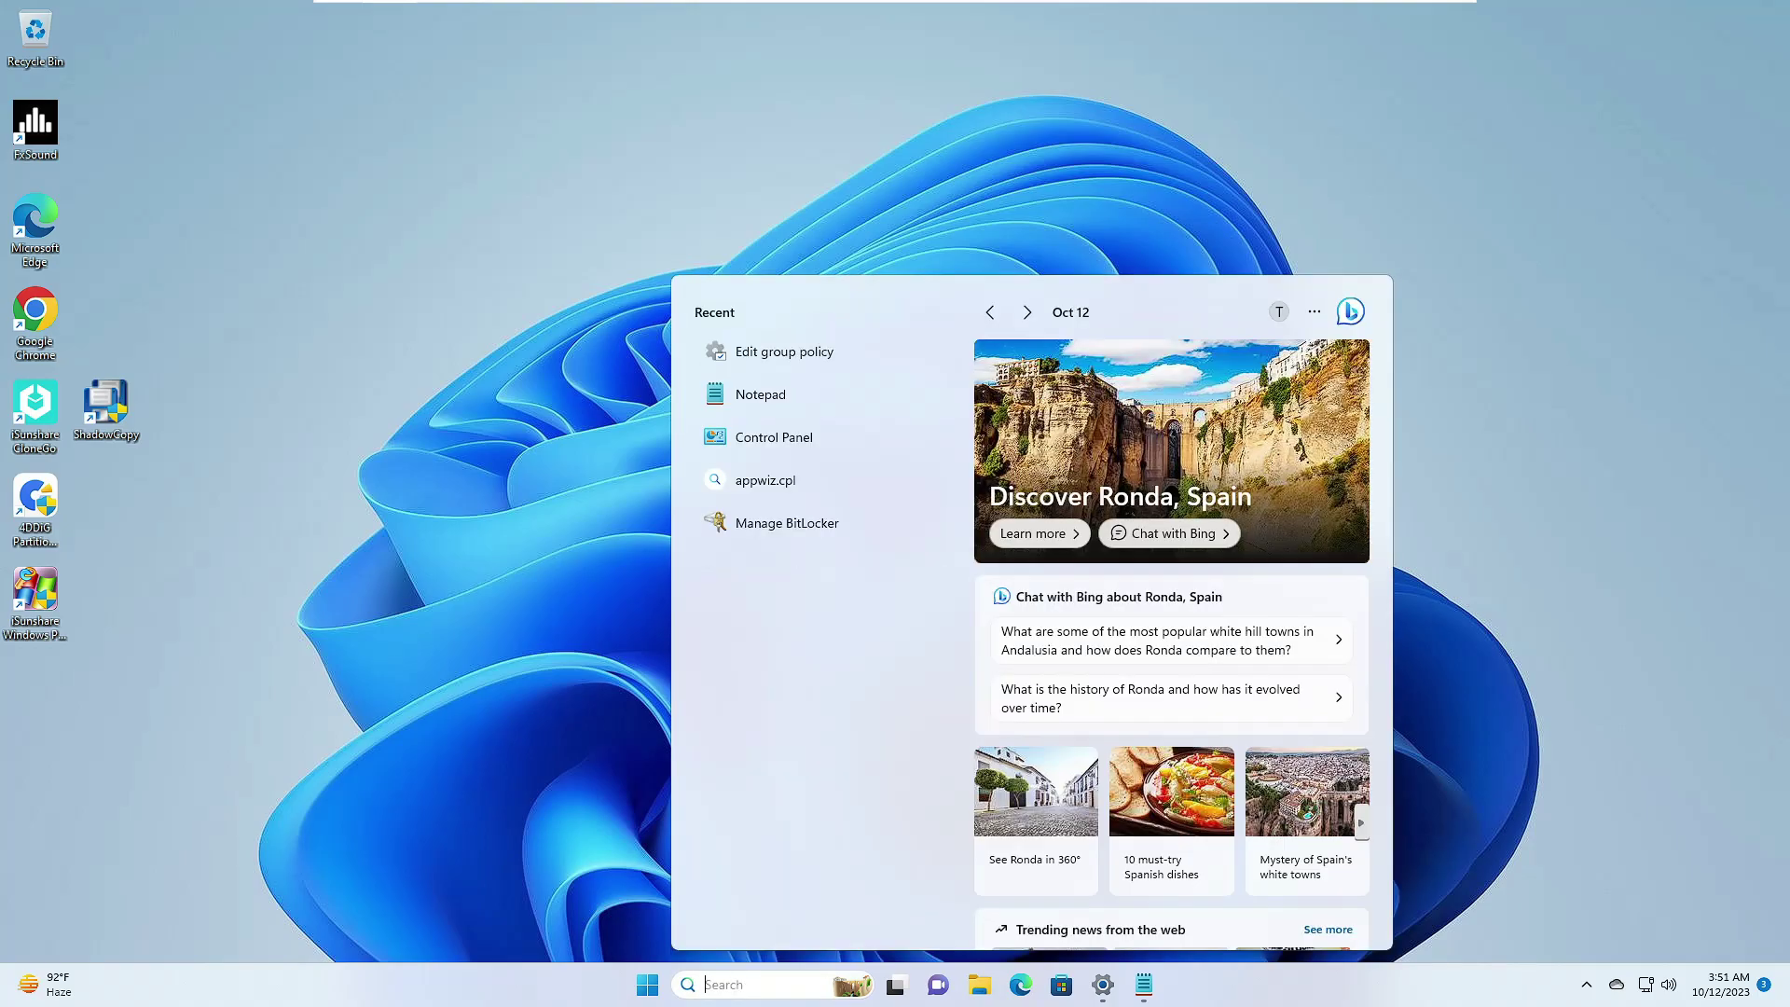
pyautogui.write('appw')
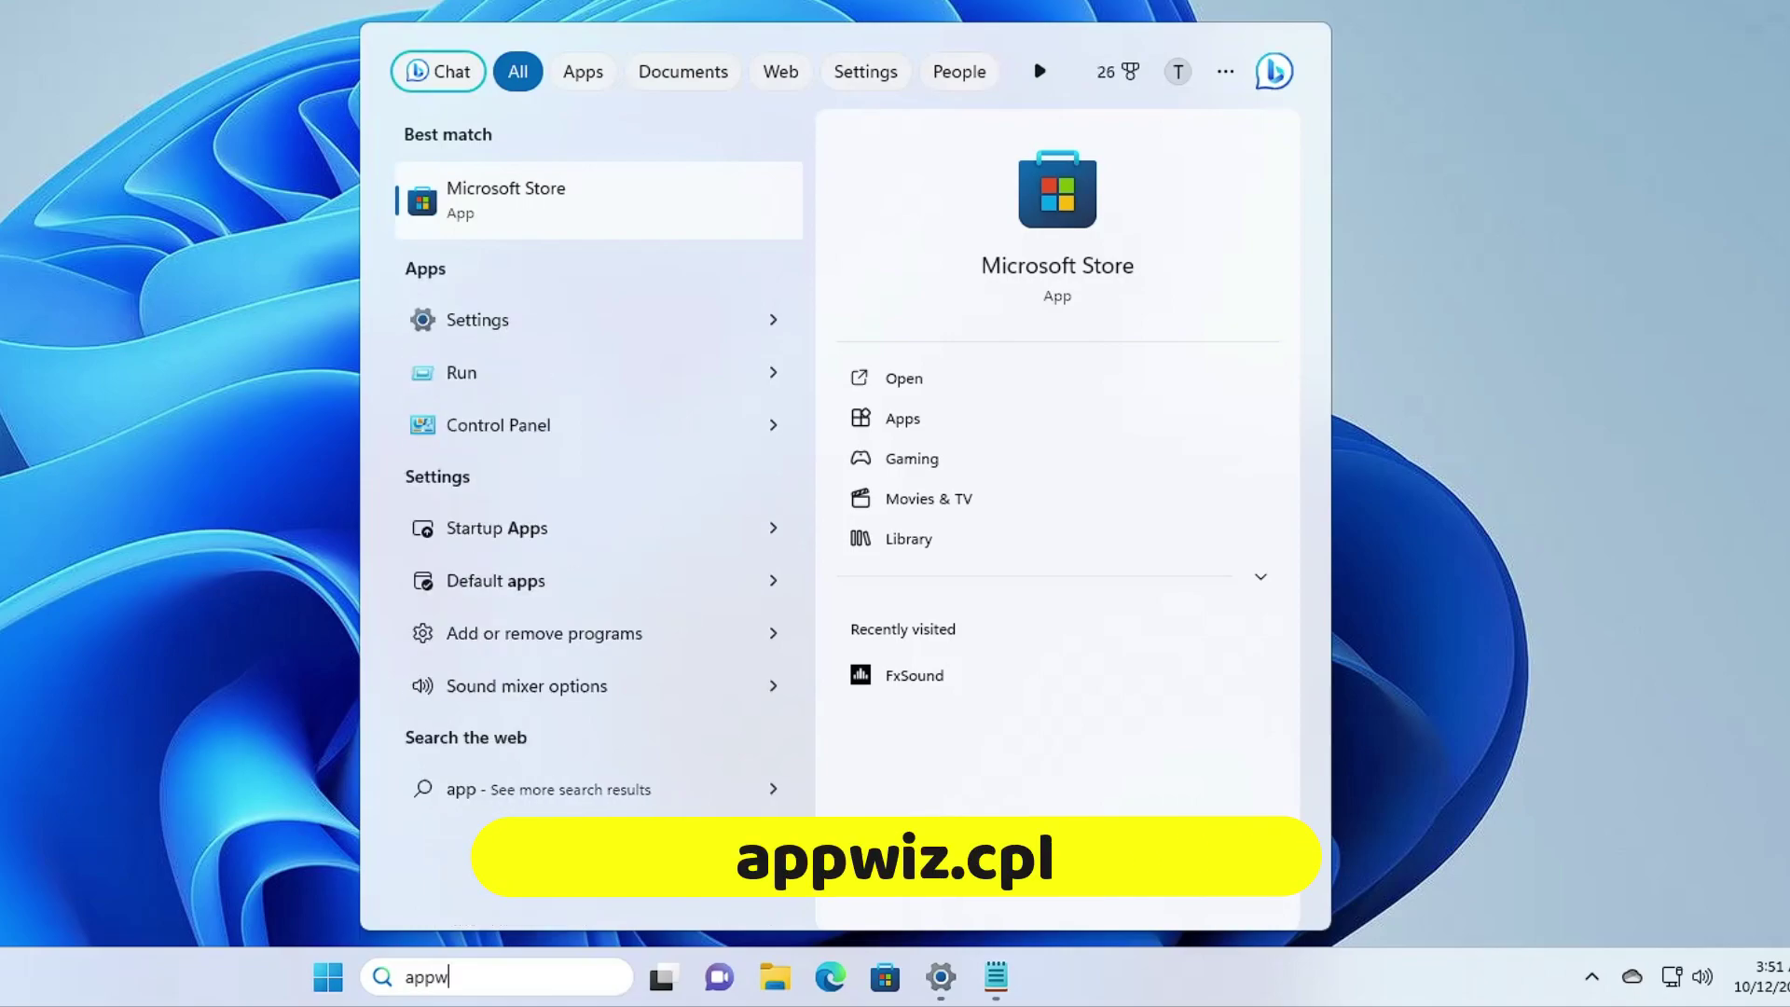
pyautogui.write('iz.cpl')
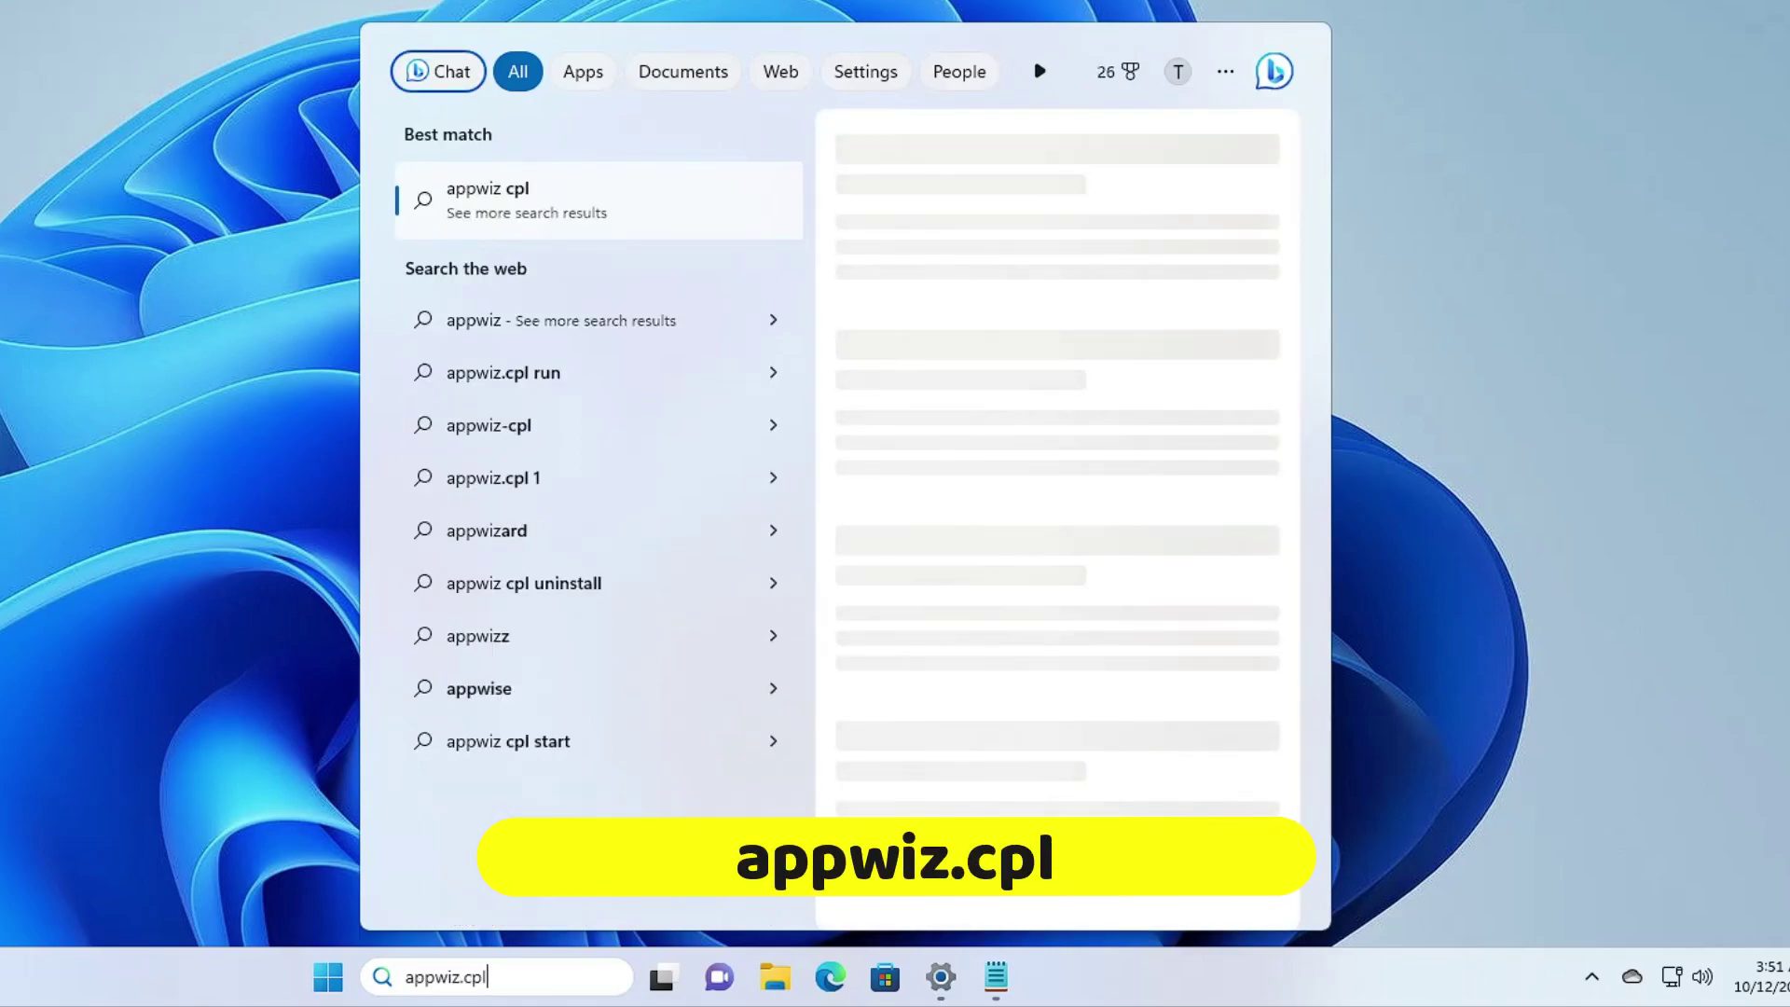
pyautogui.press('Return')
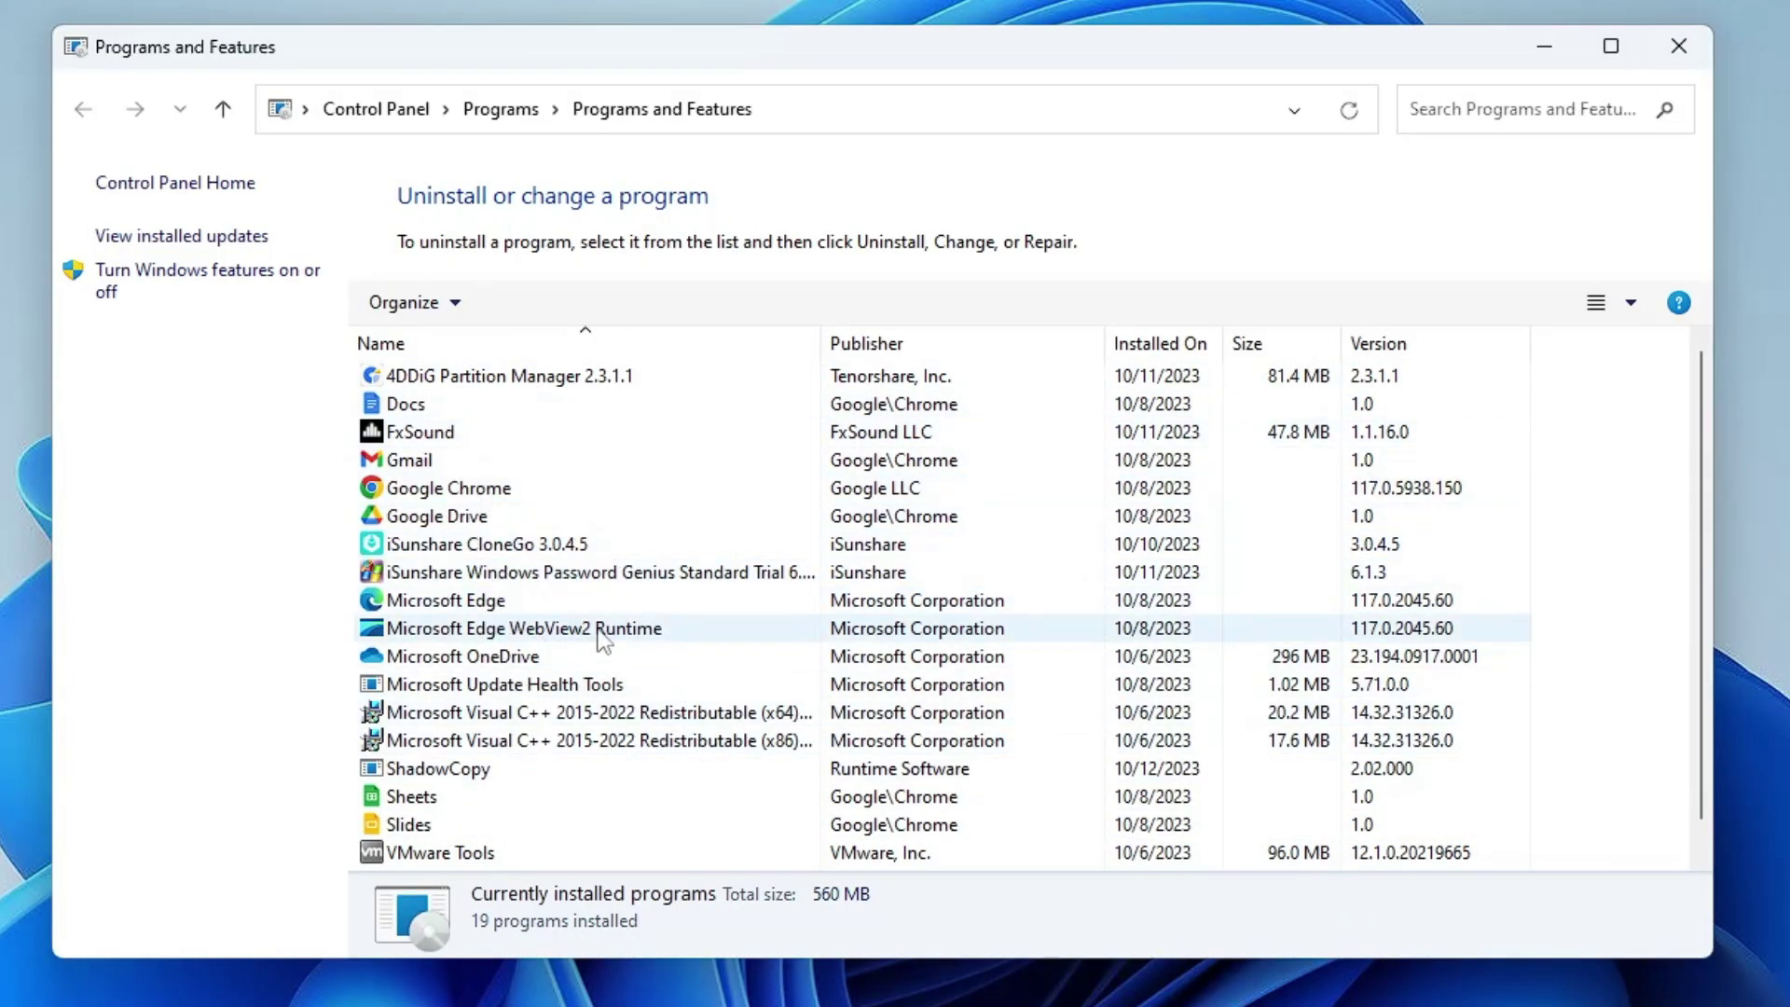
# - Review the iSunshare and Google Drive entries, check Google Drive's Uninstall option, then close the window
pyautogui.click(517, 572)
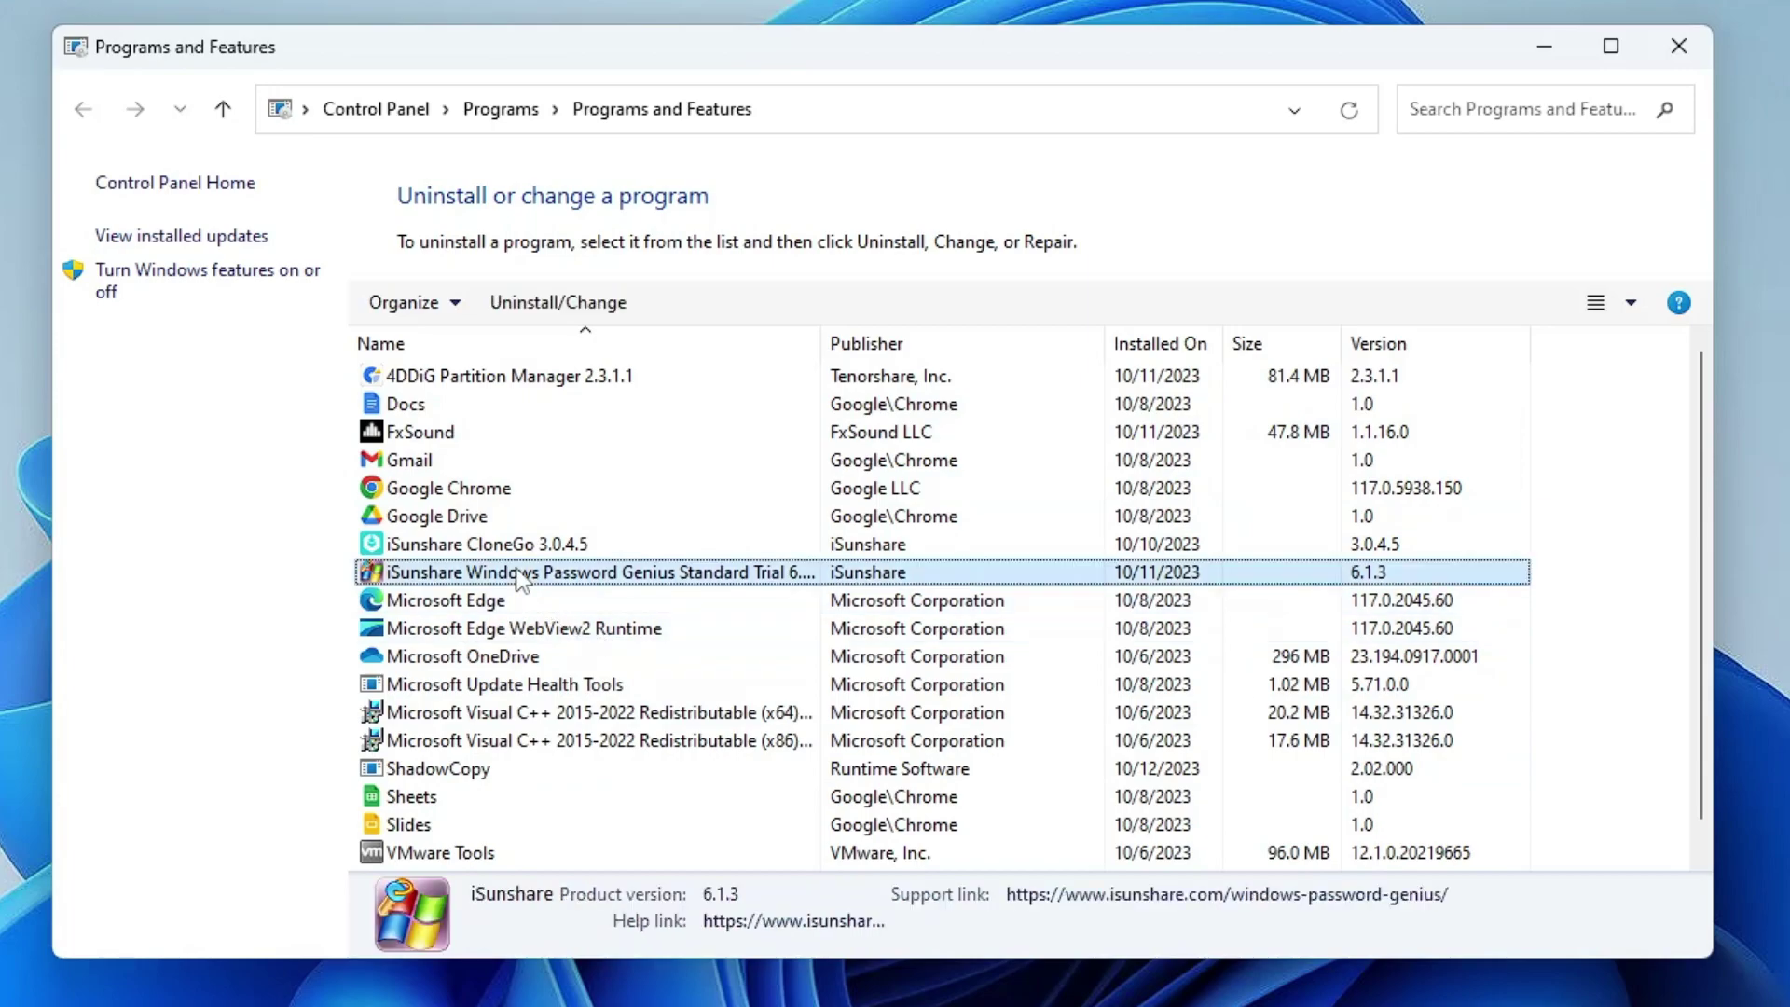
pyautogui.click(501, 548)
pyautogui.click(491, 518)
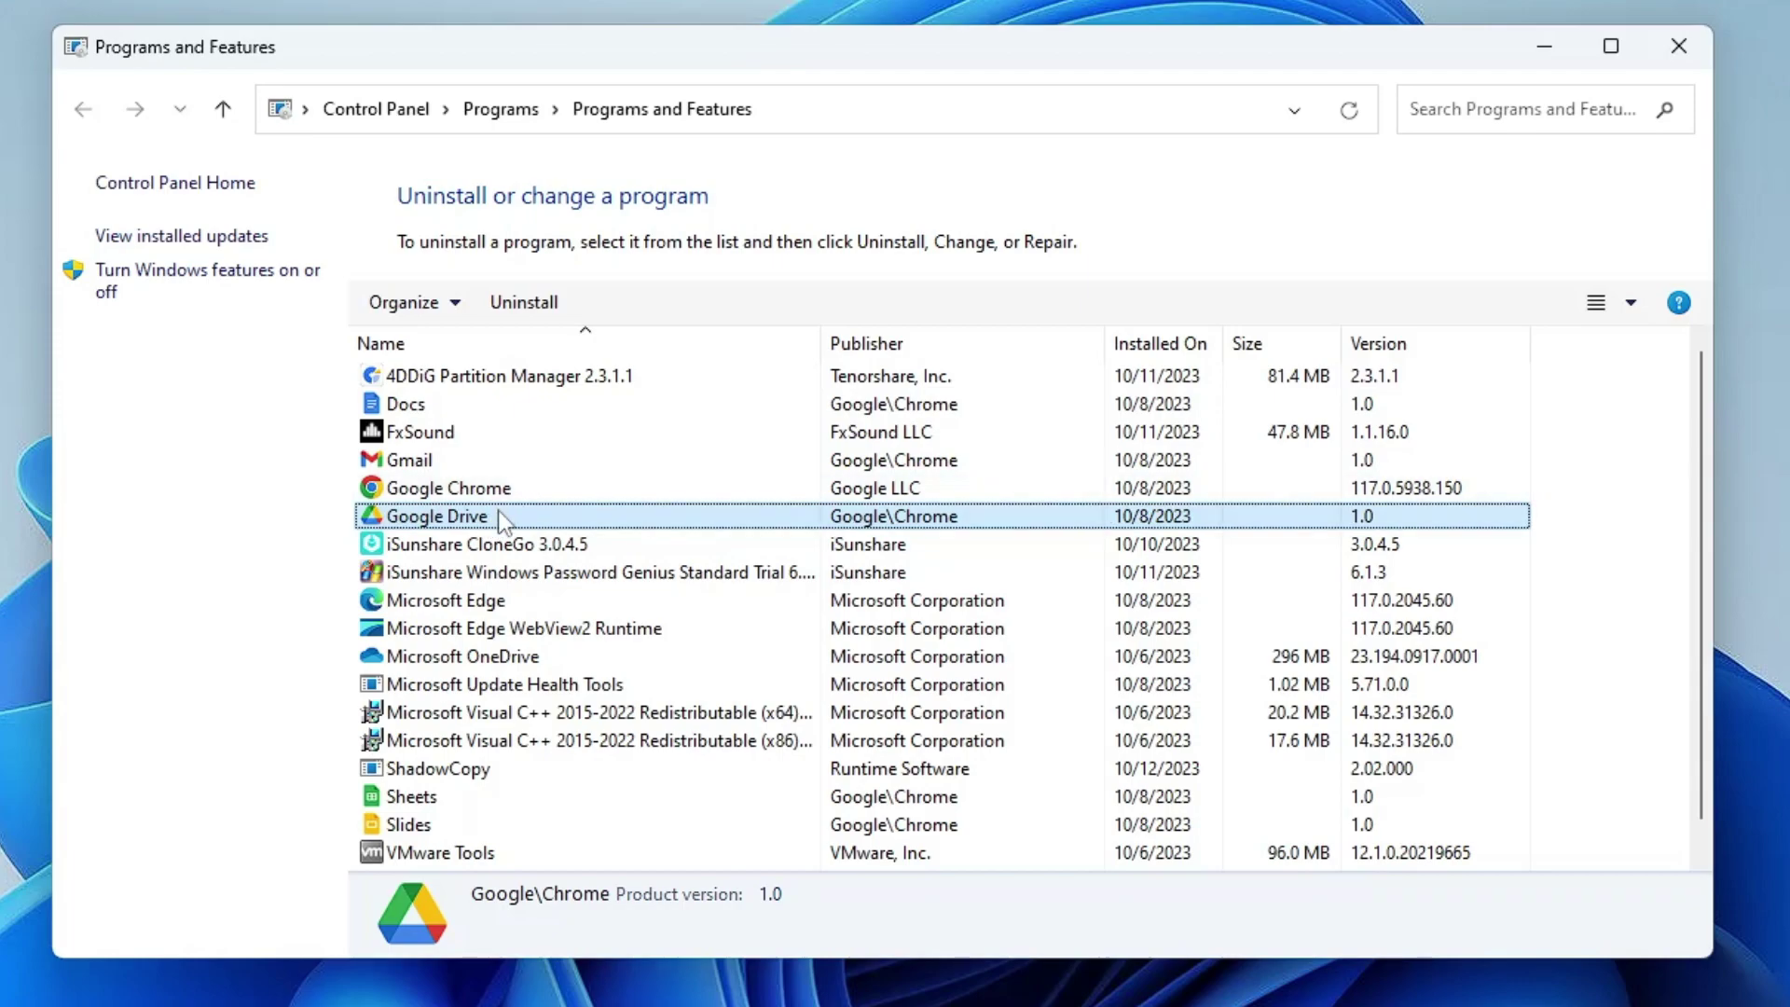
pyautogui.rightClick(514, 517)
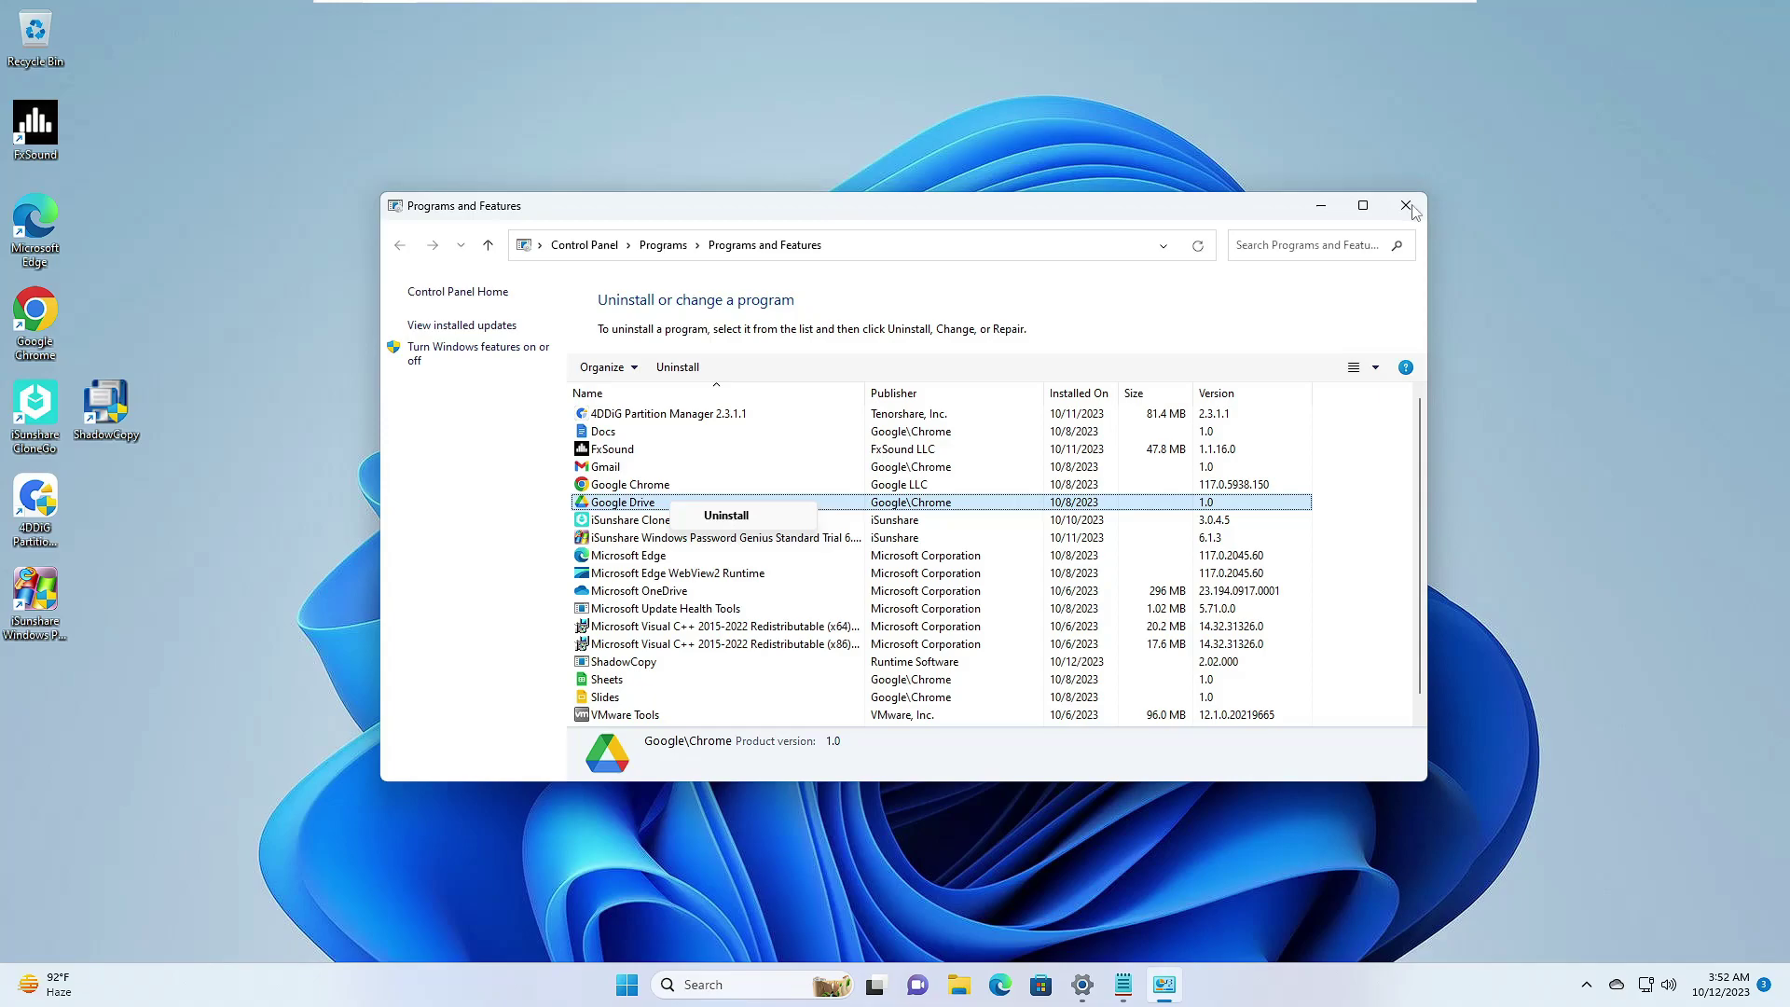
pyautogui.click(1407, 206)
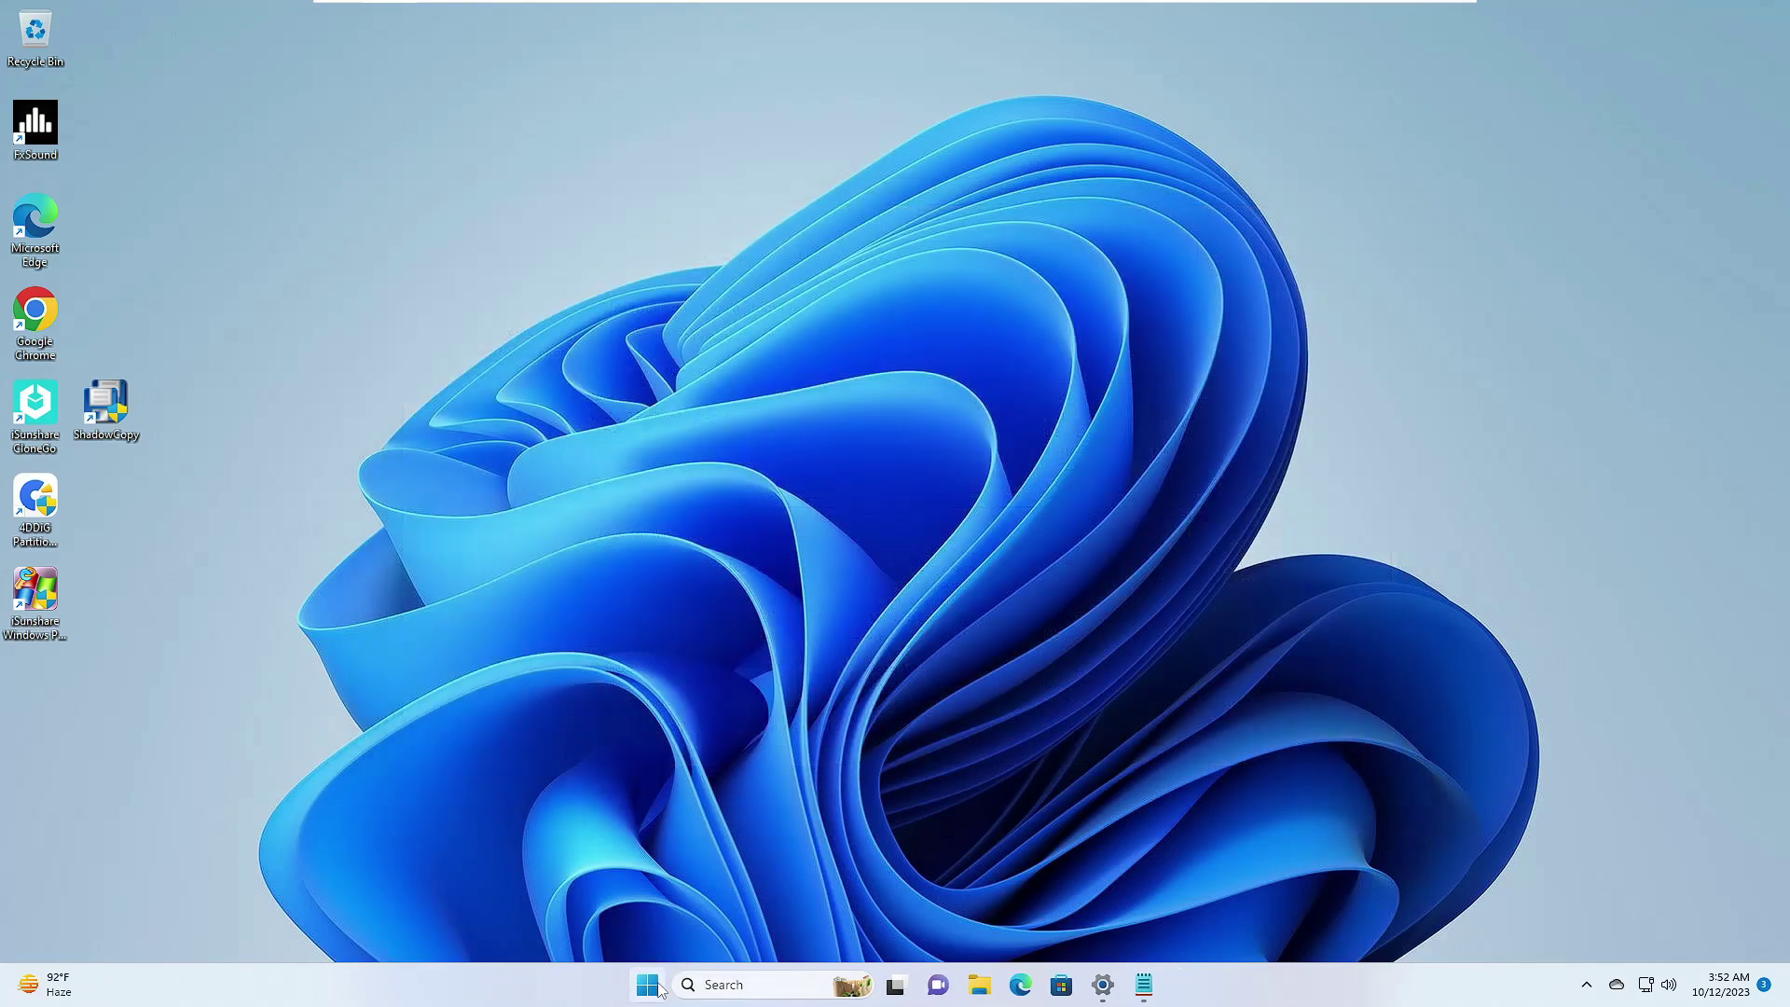
pyautogui.rightClick(656, 987)
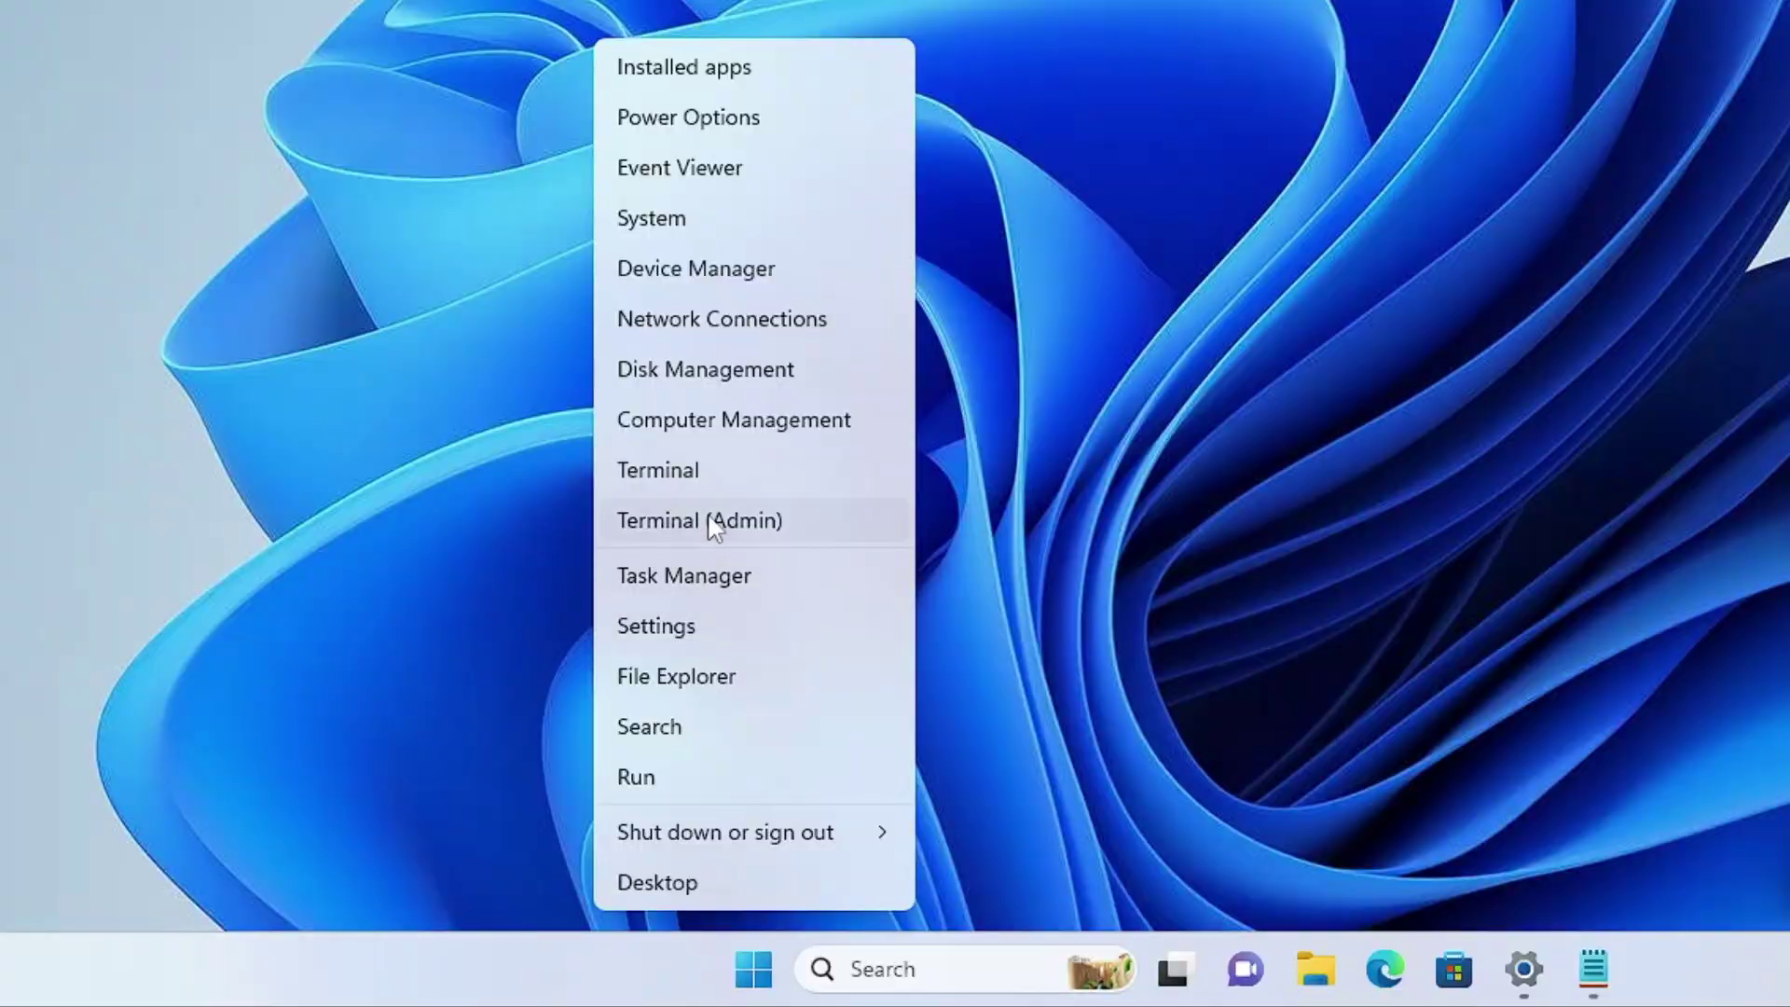
pyautogui.click(604, 782)
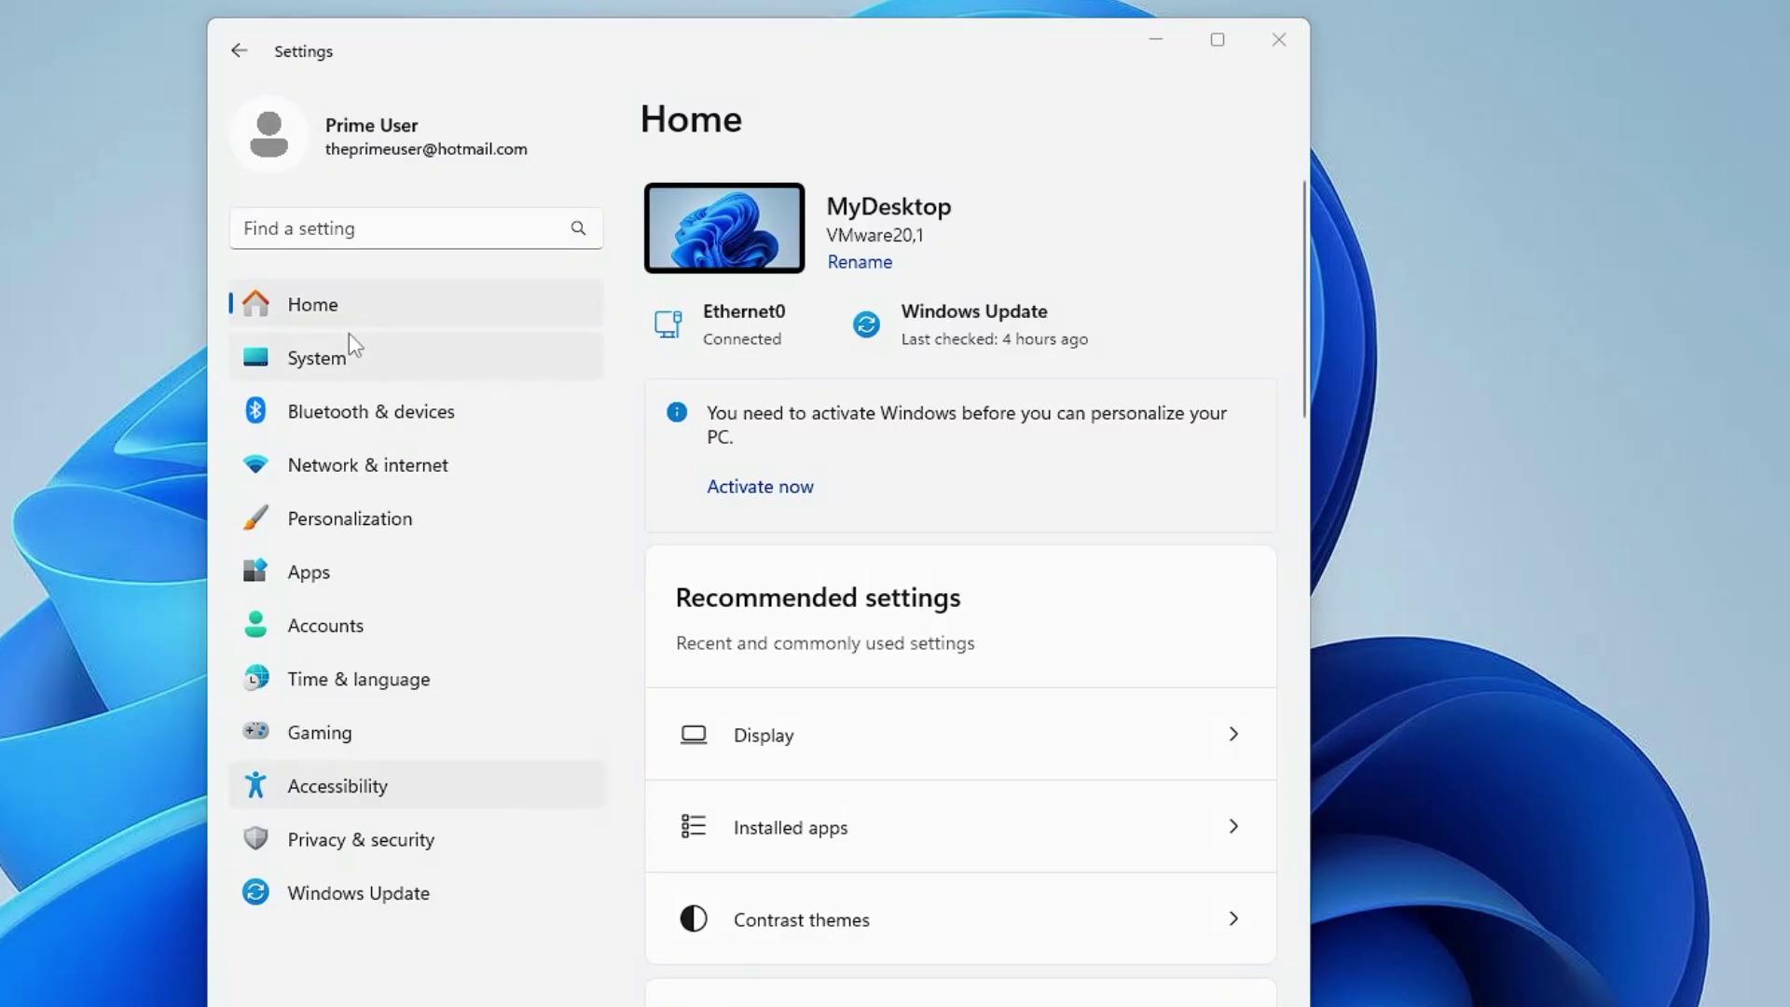
pyautogui.click(334, 632)
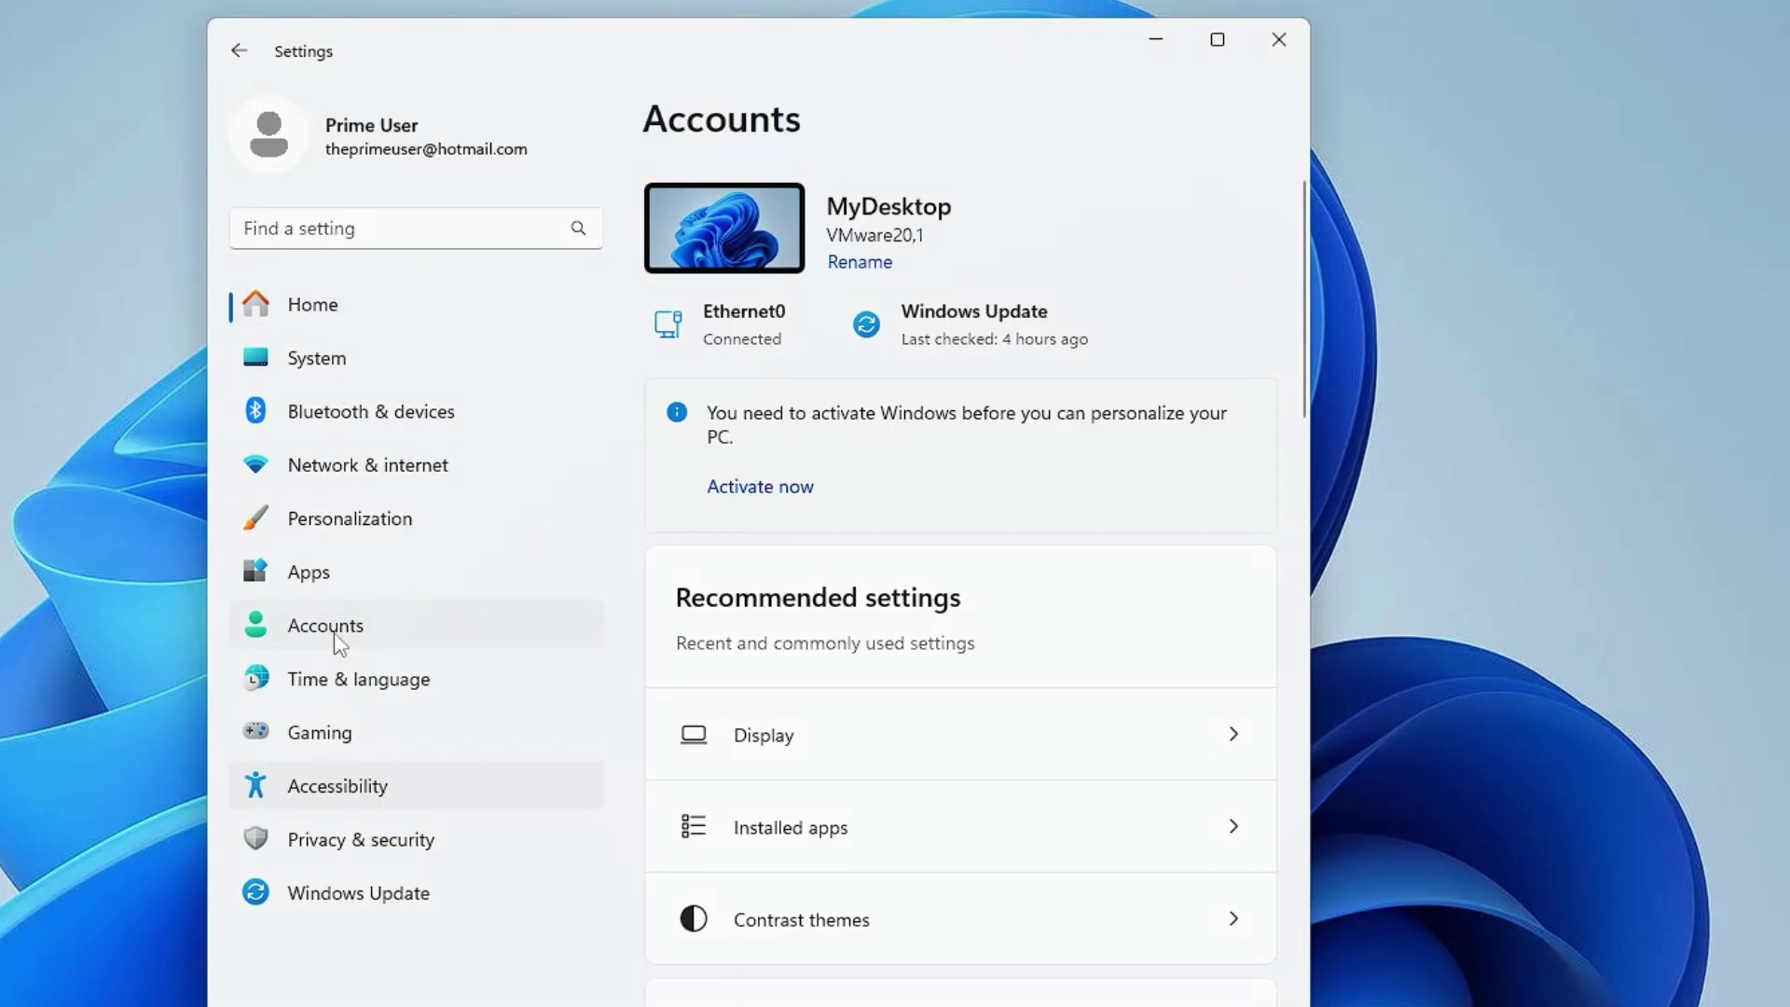
pyautogui.scroll(-5, 1003, 596)
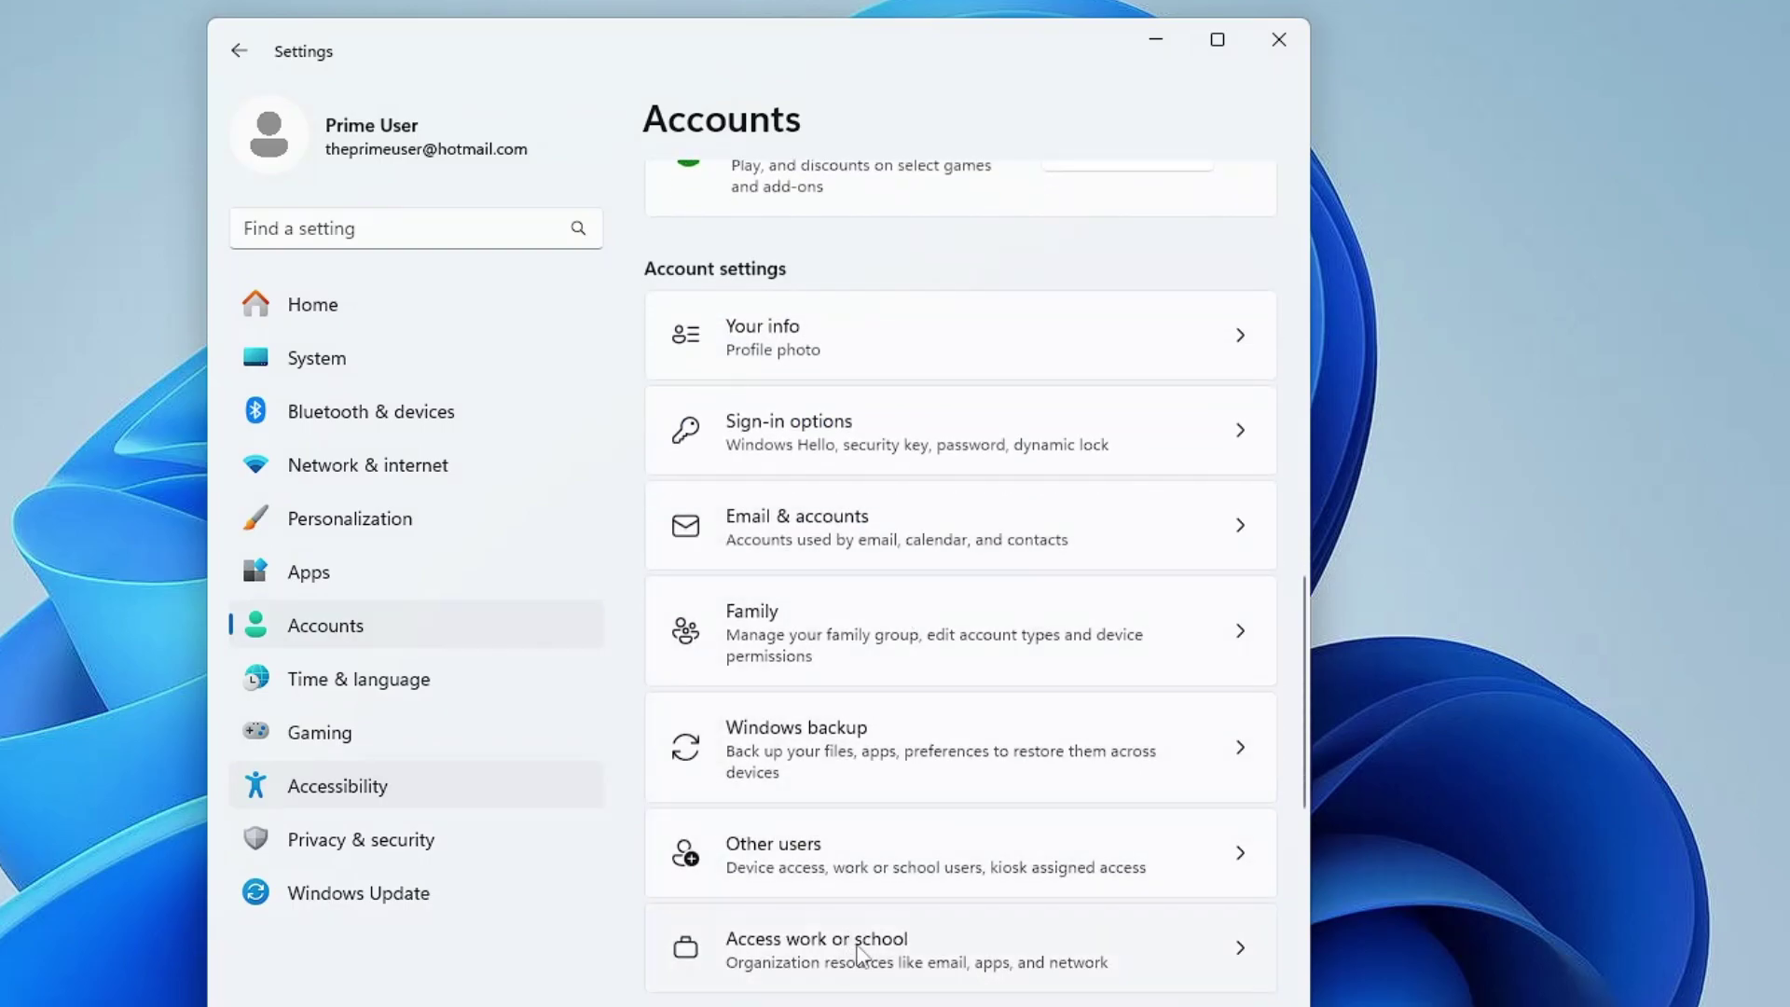
pyautogui.click(886, 936)
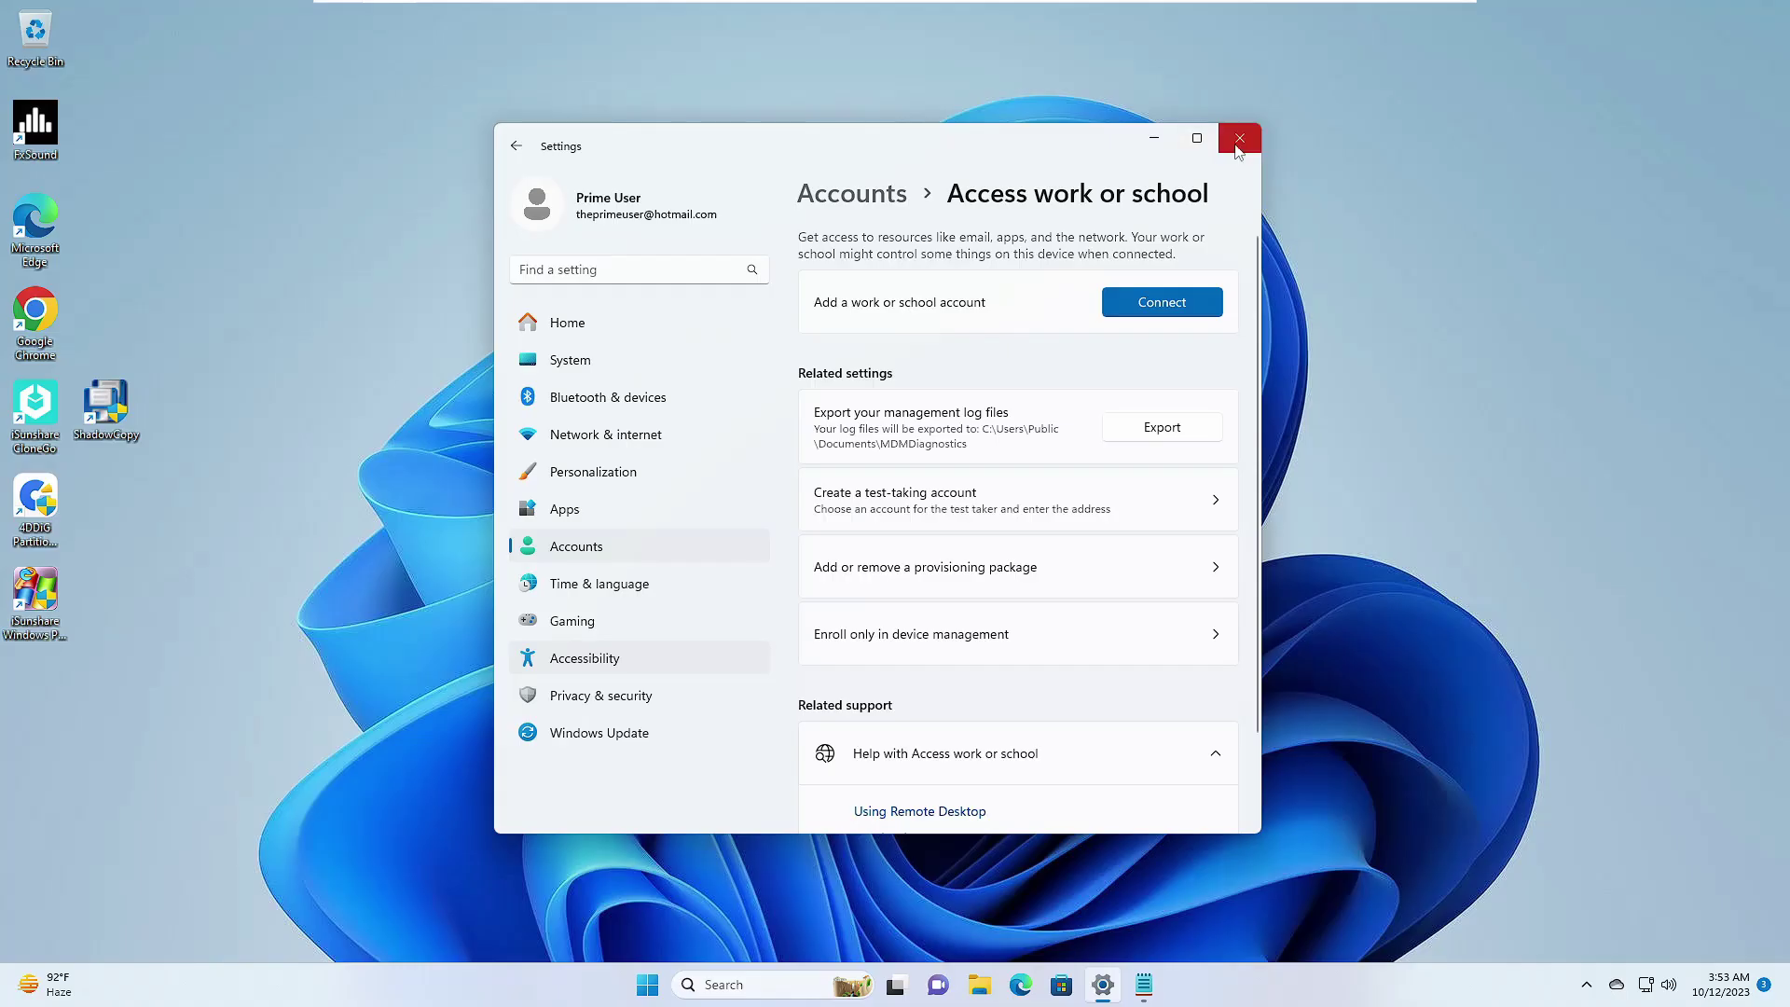
pyautogui.click(1238, 147)
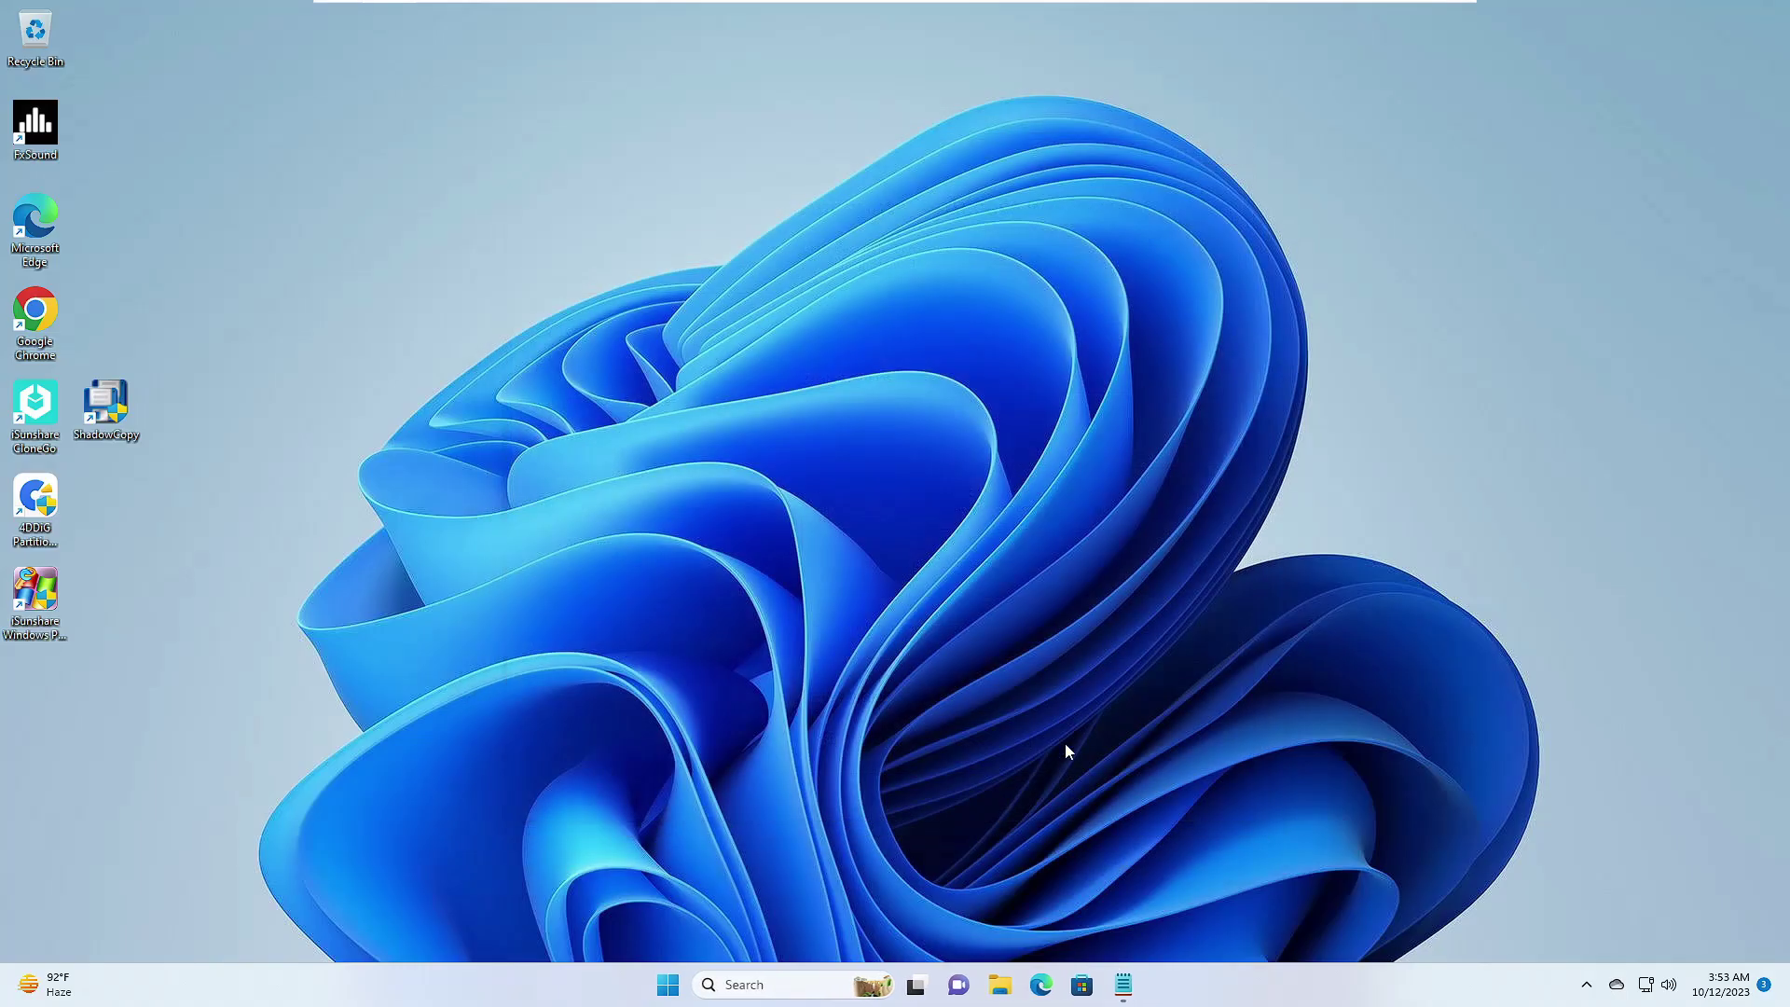
# - Search 'cmd' and run Command Prompt as administrator, approving the UAC prompt
pyautogui.click(797, 983)
pyautogui.moveTo(1128, 1003)
pyautogui.write('cmd')
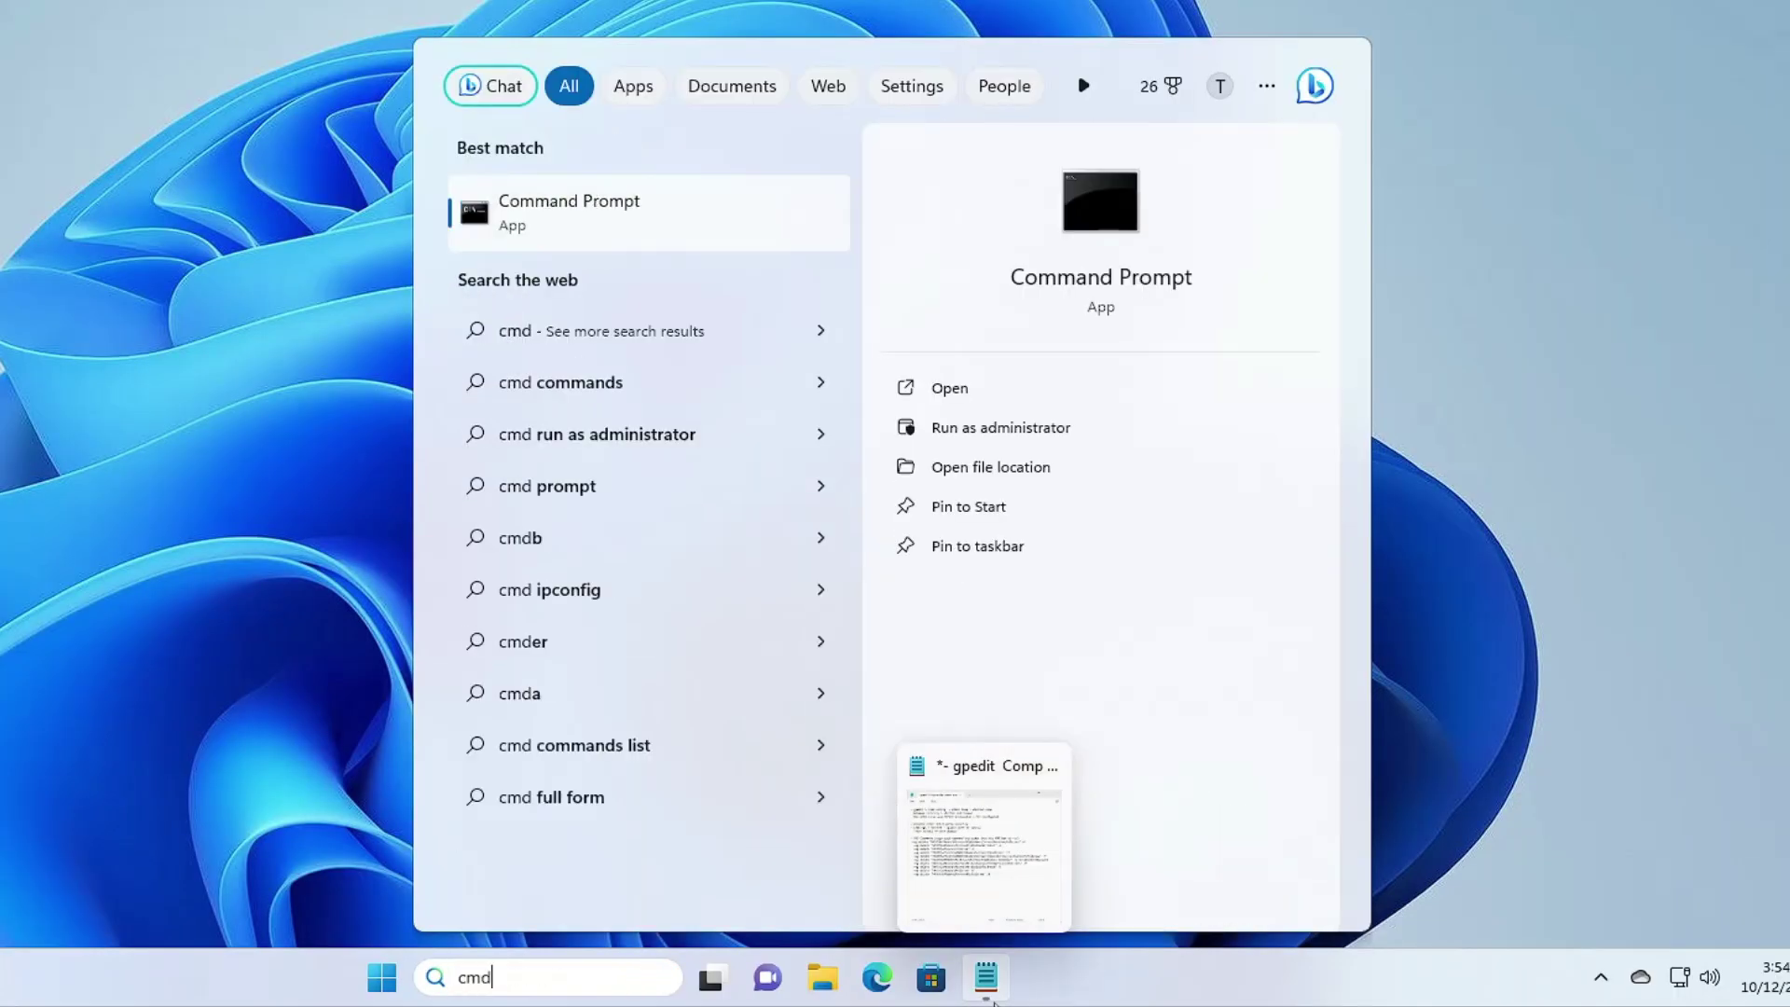
pyautogui.rightClick(586, 224)
pyautogui.click(672, 251)
pyautogui.click(589, 533)
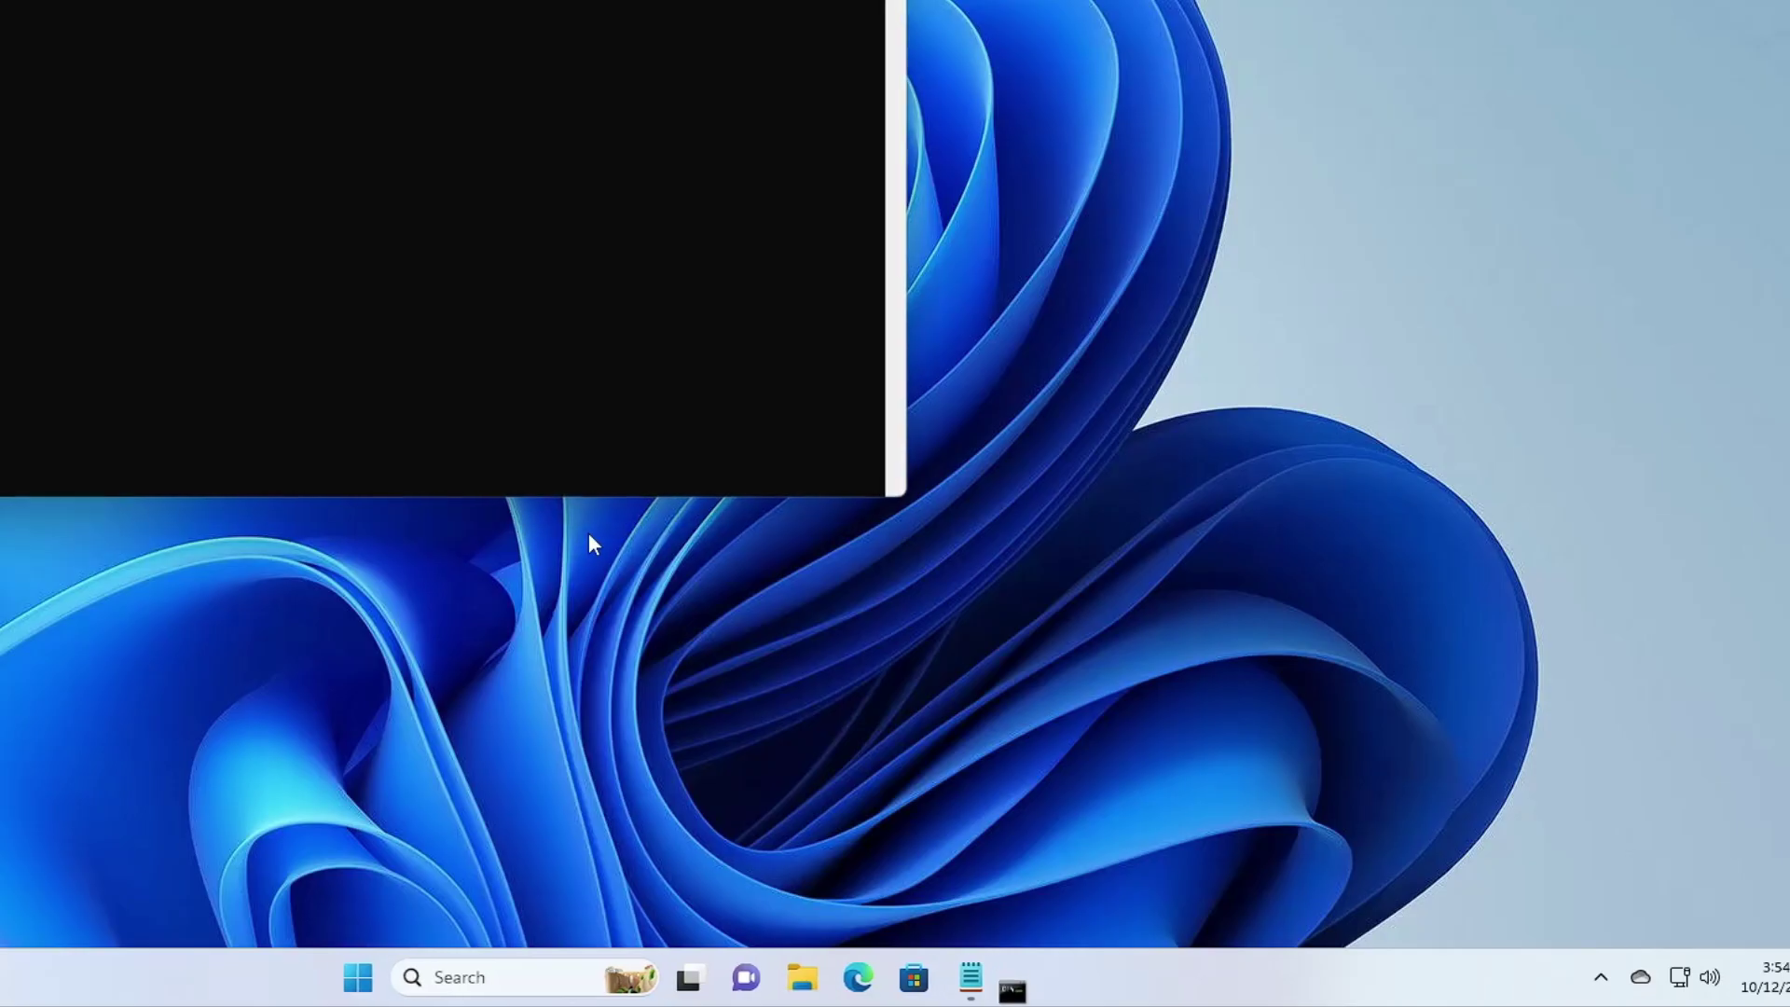
# - Arrange Command Prompt beside Notepad and select the first reg delete line, for HKLM\Software\Microsoft\Windows\CurrentVersion\Policies
pyautogui.moveTo(827, 31); pyautogui.dragTo(891, 20)
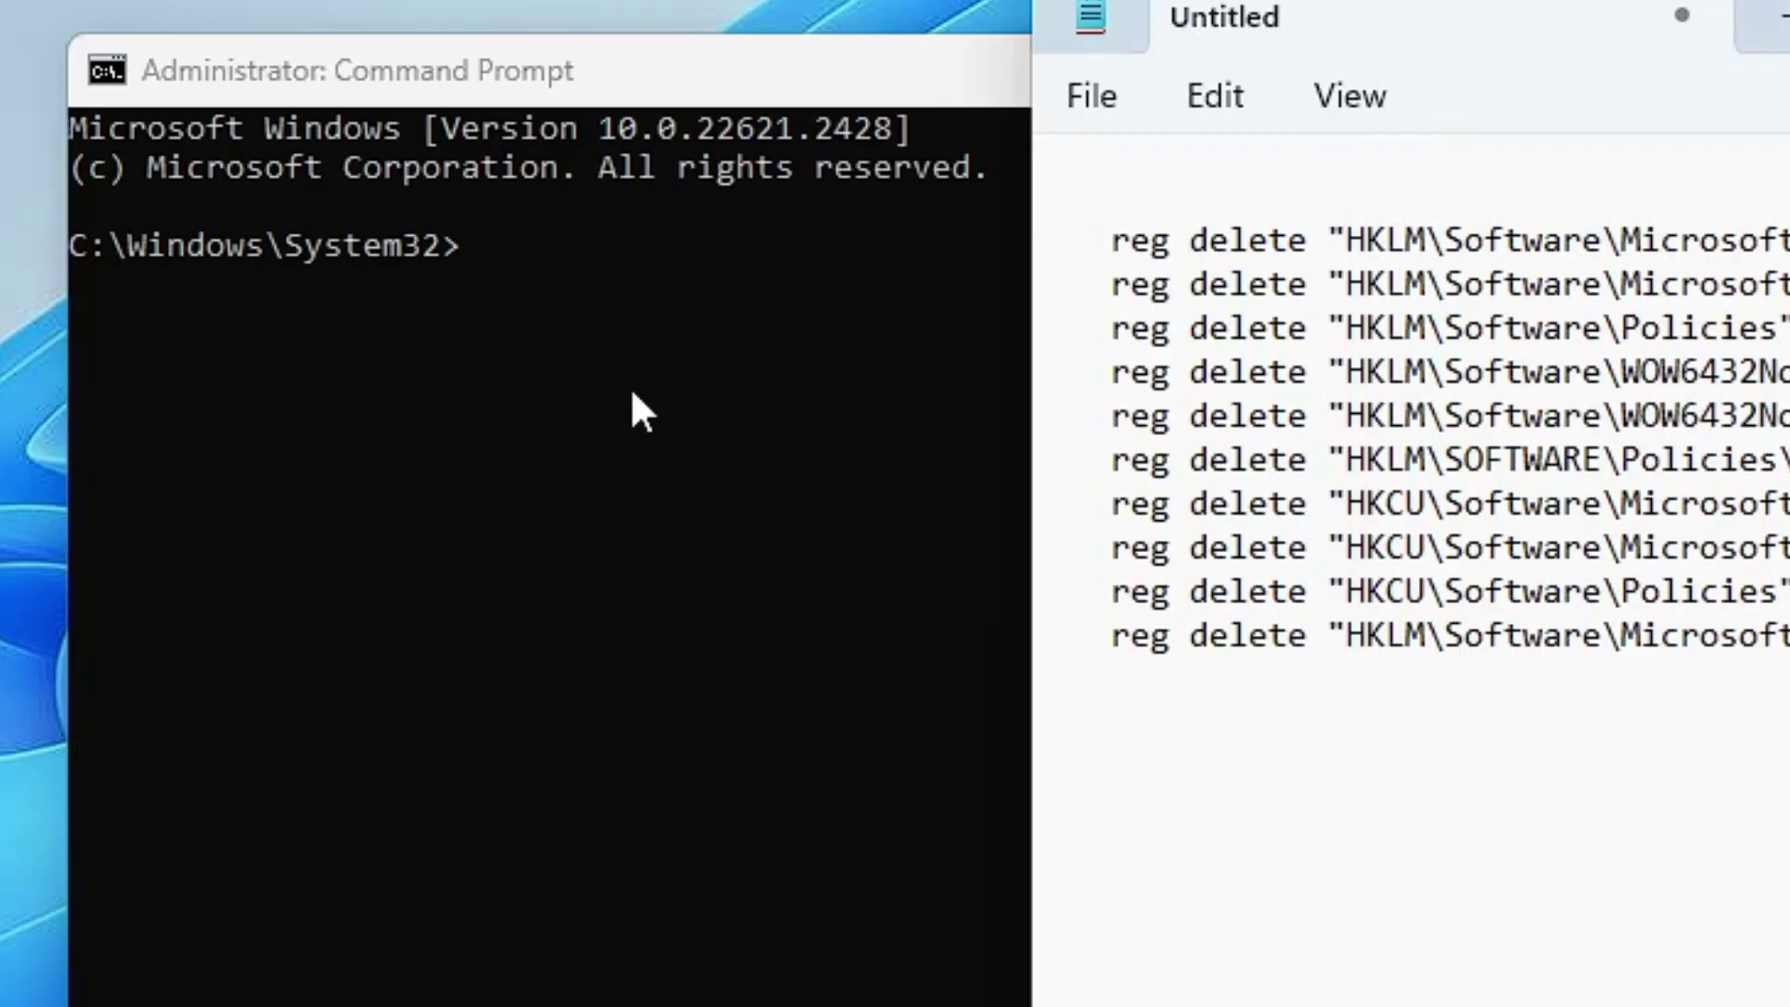
pyautogui.click(632, 393)
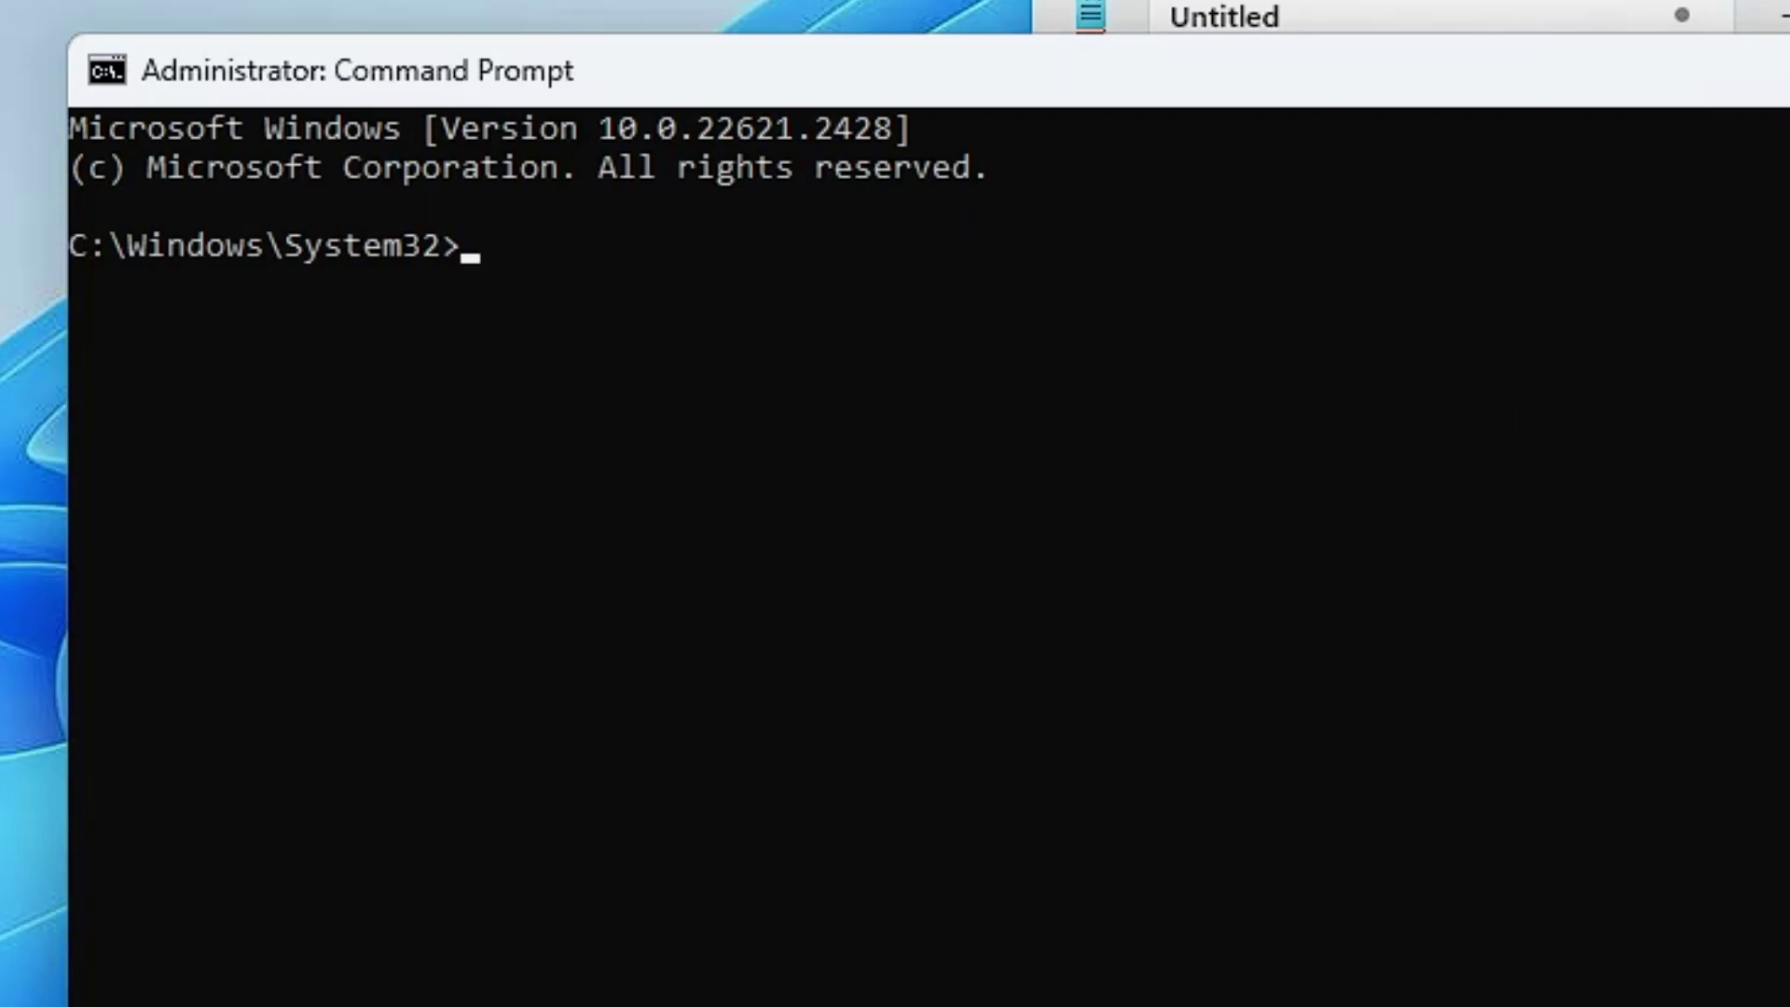
pyautogui.moveTo(1785, 428); pyautogui.dragTo(1086, 428)
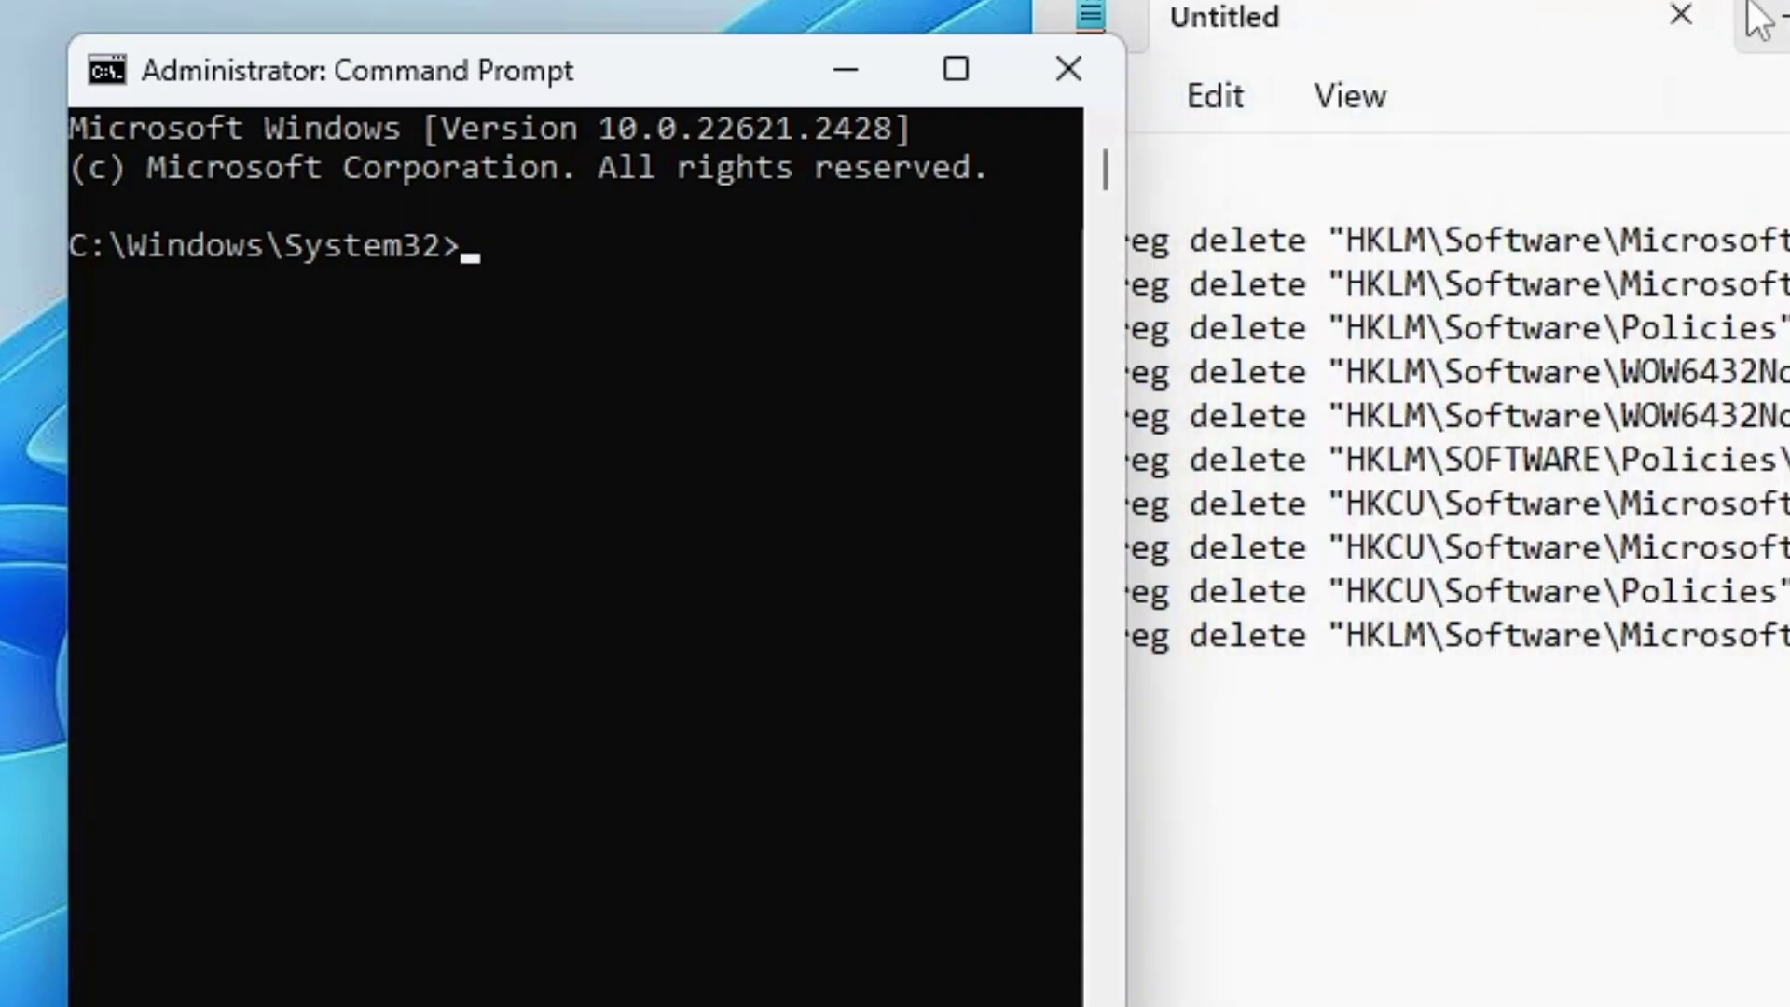
pyautogui.click(1156, 206)
pyautogui.moveTo(1491, 2); pyautogui.dragTo(1594, 10)
pyautogui.moveTo(1125, 428); pyautogui.dragTo(1249, 427)
pyautogui.moveTo(1279, 259); pyautogui.dragTo(1275, 216)
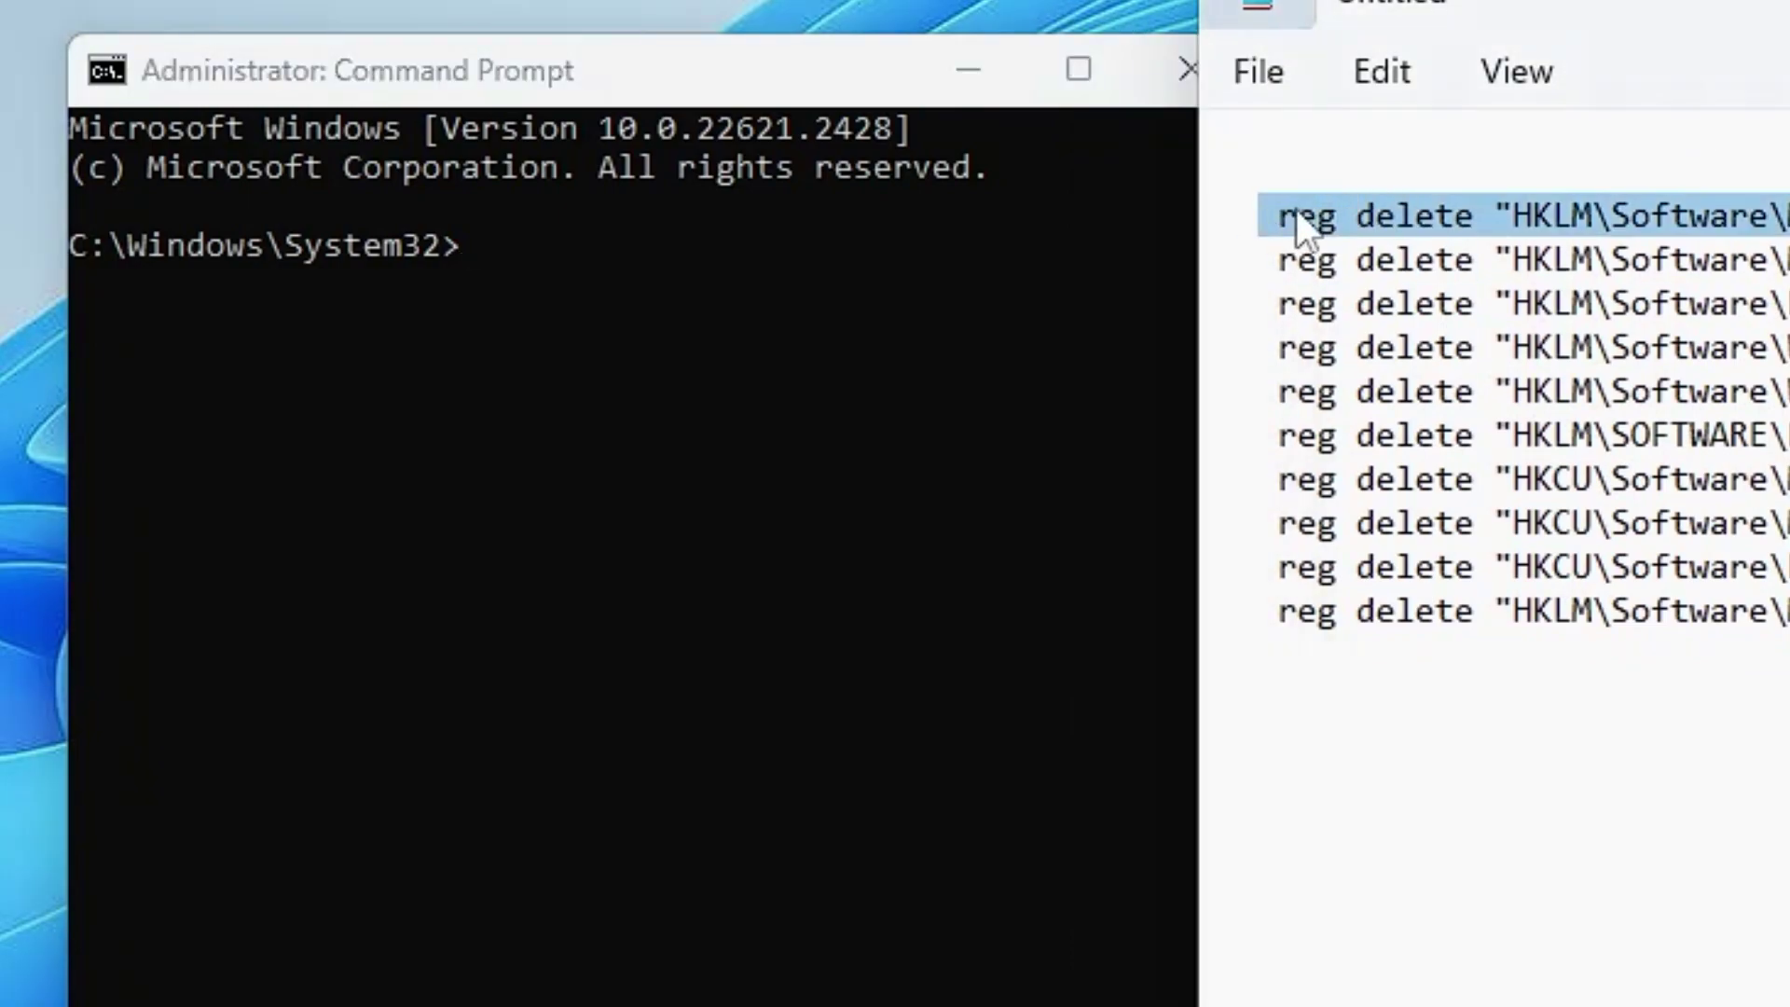
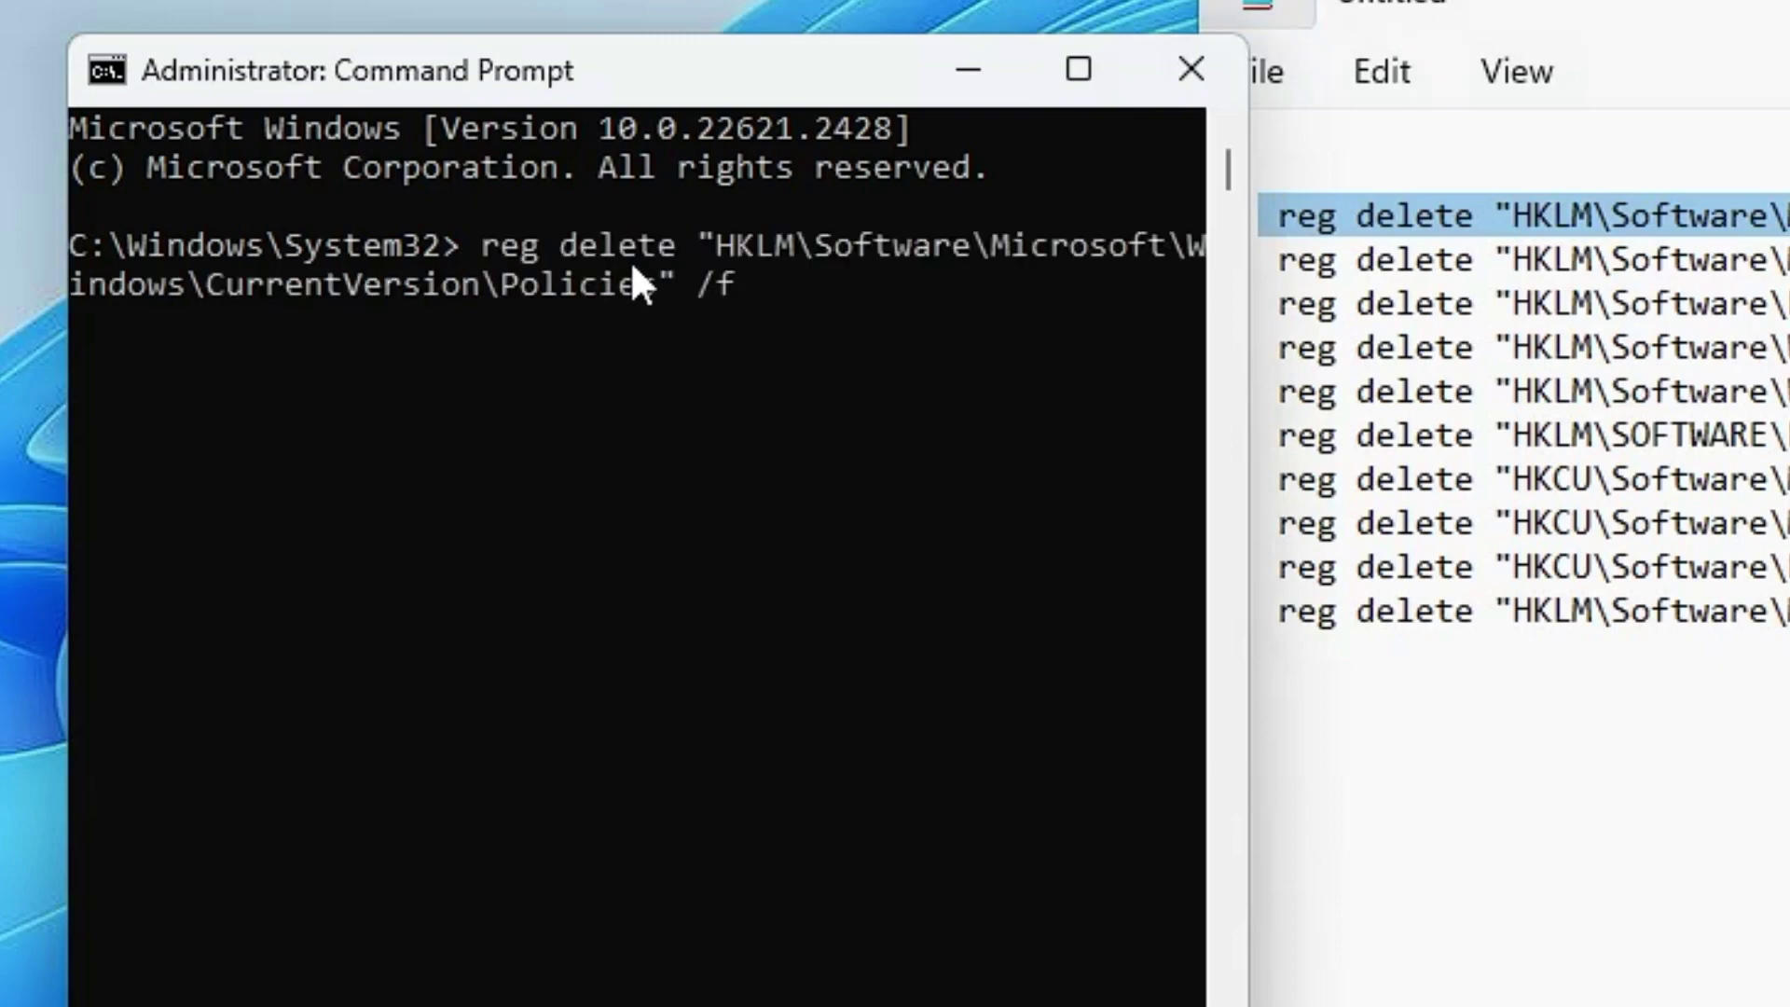
# - Run reg delete "HKLM\Software\Microsoft\Windows\CurrentVersion\Policies" /f, which returns Access is denied
pyautogui.press('Return')
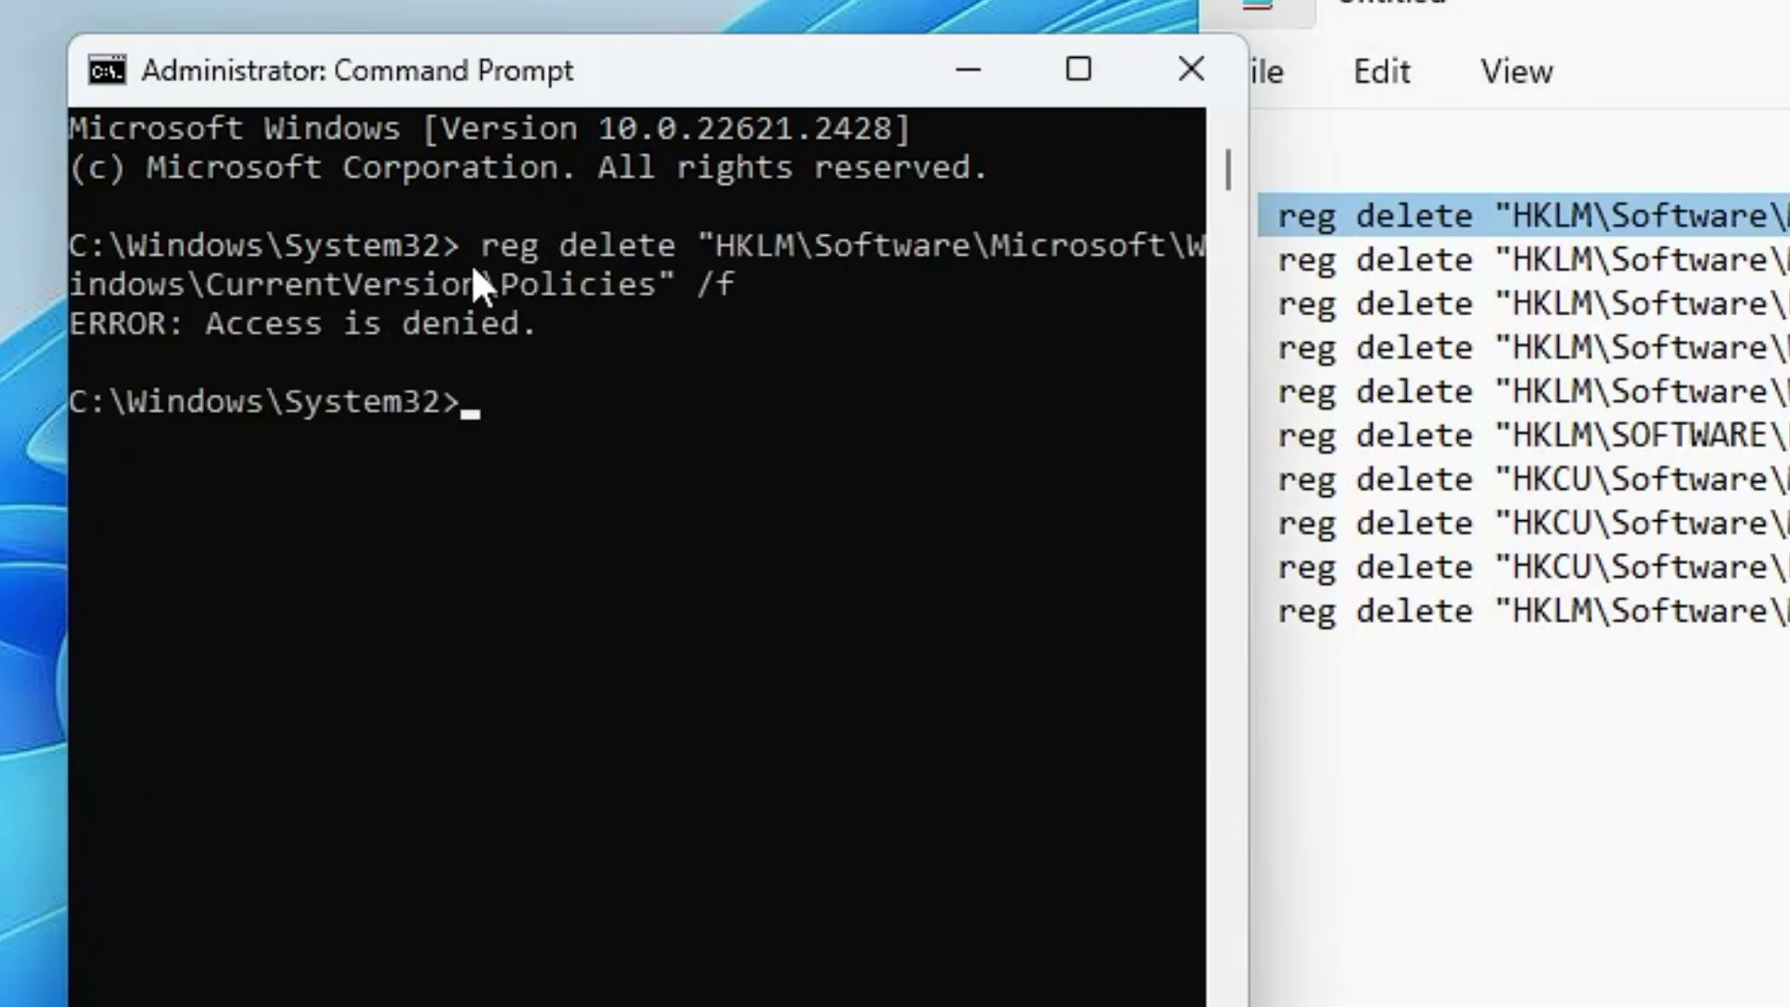
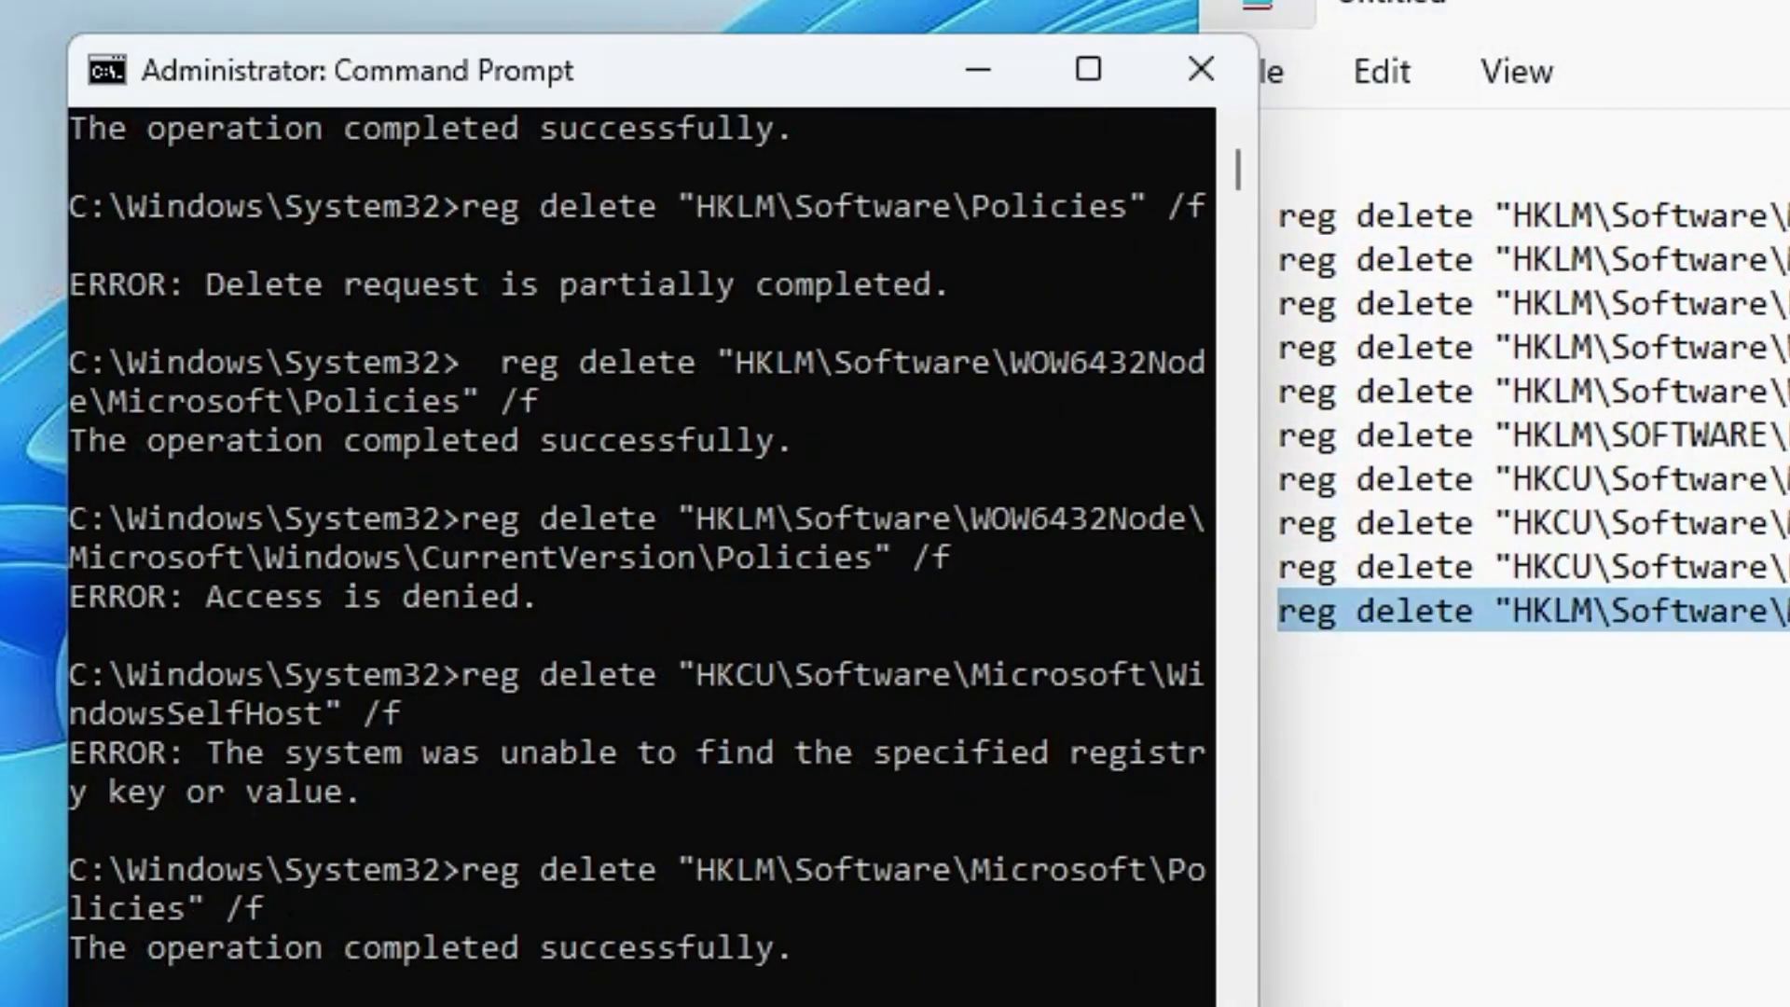
# - Close Command Prompt, restart Windows, and sign back in with the account password
pyautogui.click(555, 990)
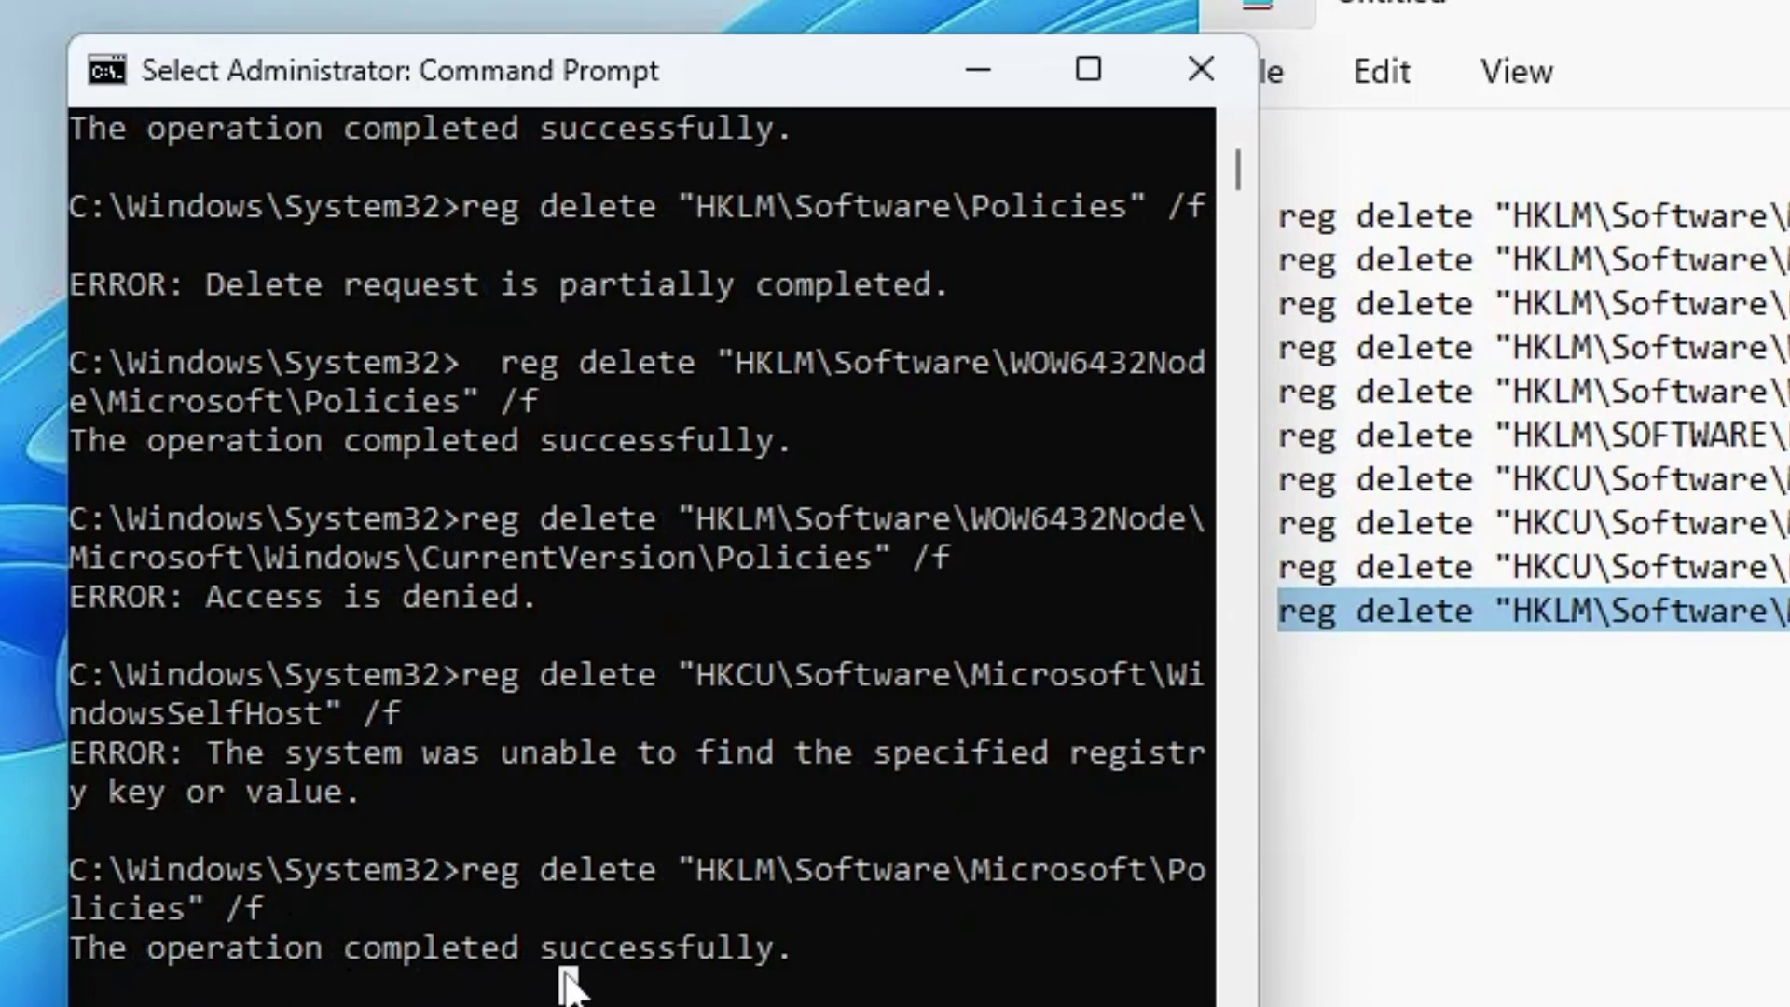
pyautogui.click(1205, 71)
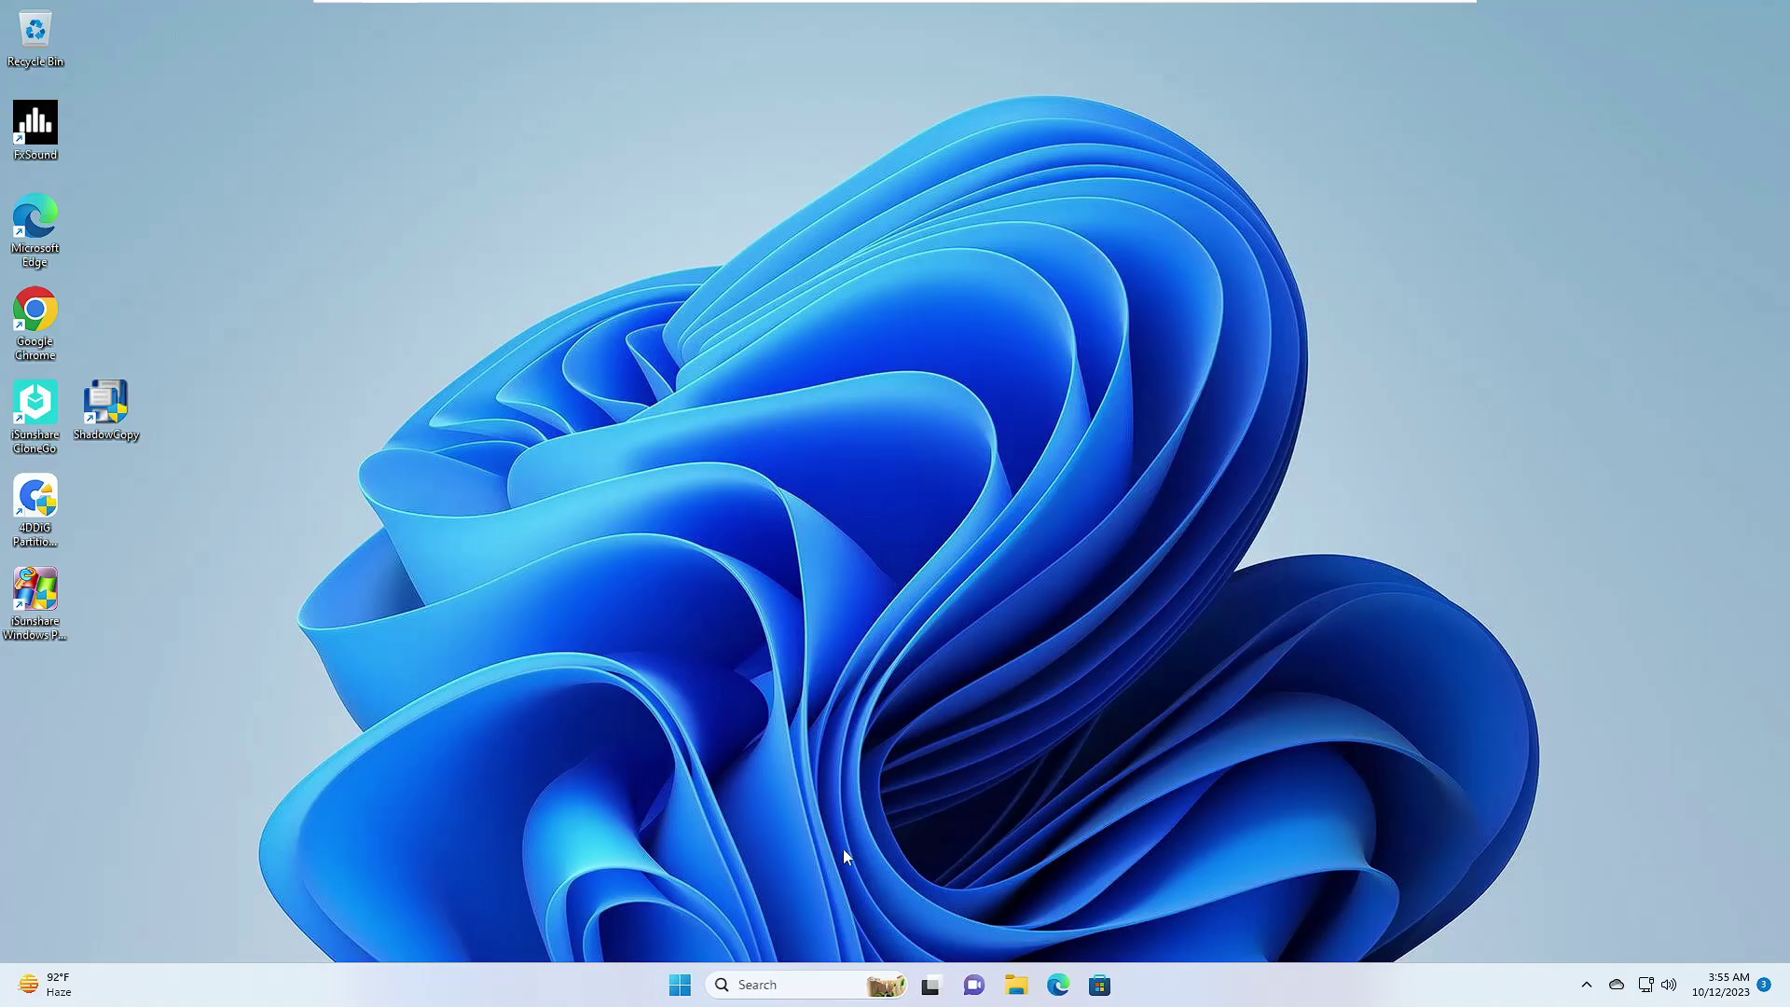
pyautogui.click(688, 984)
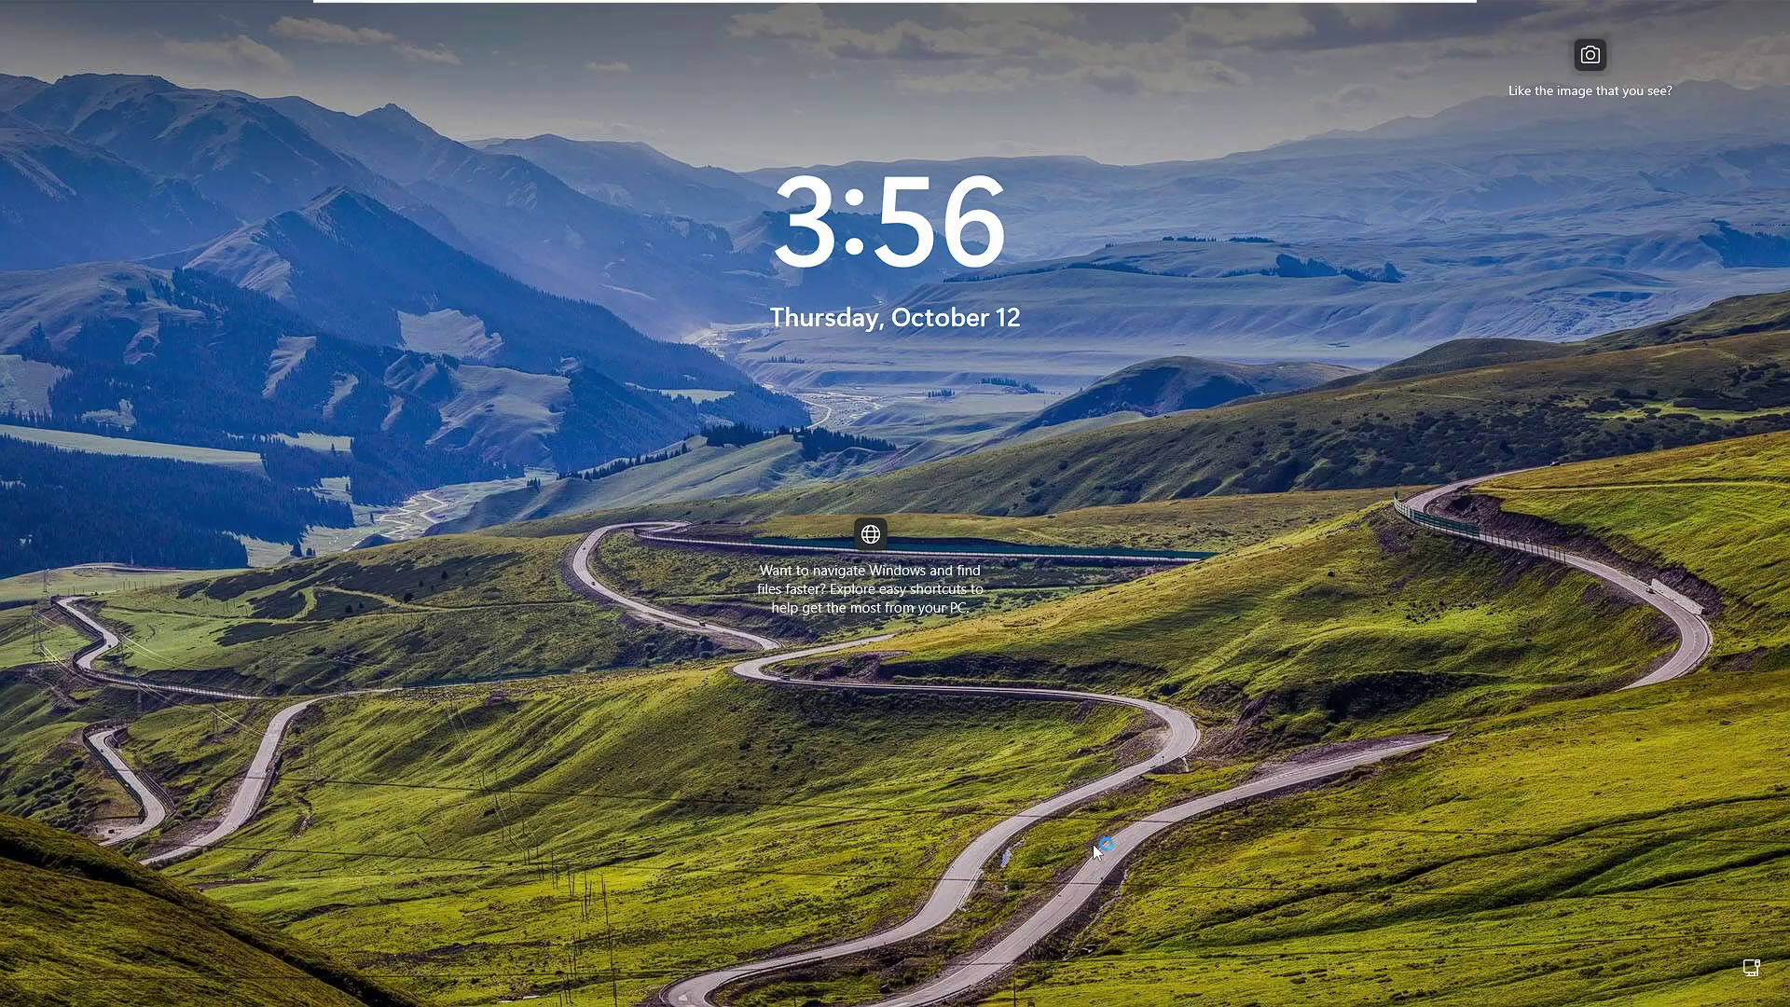
pyautogui.click(1092, 842)
pyautogui.press('Return')
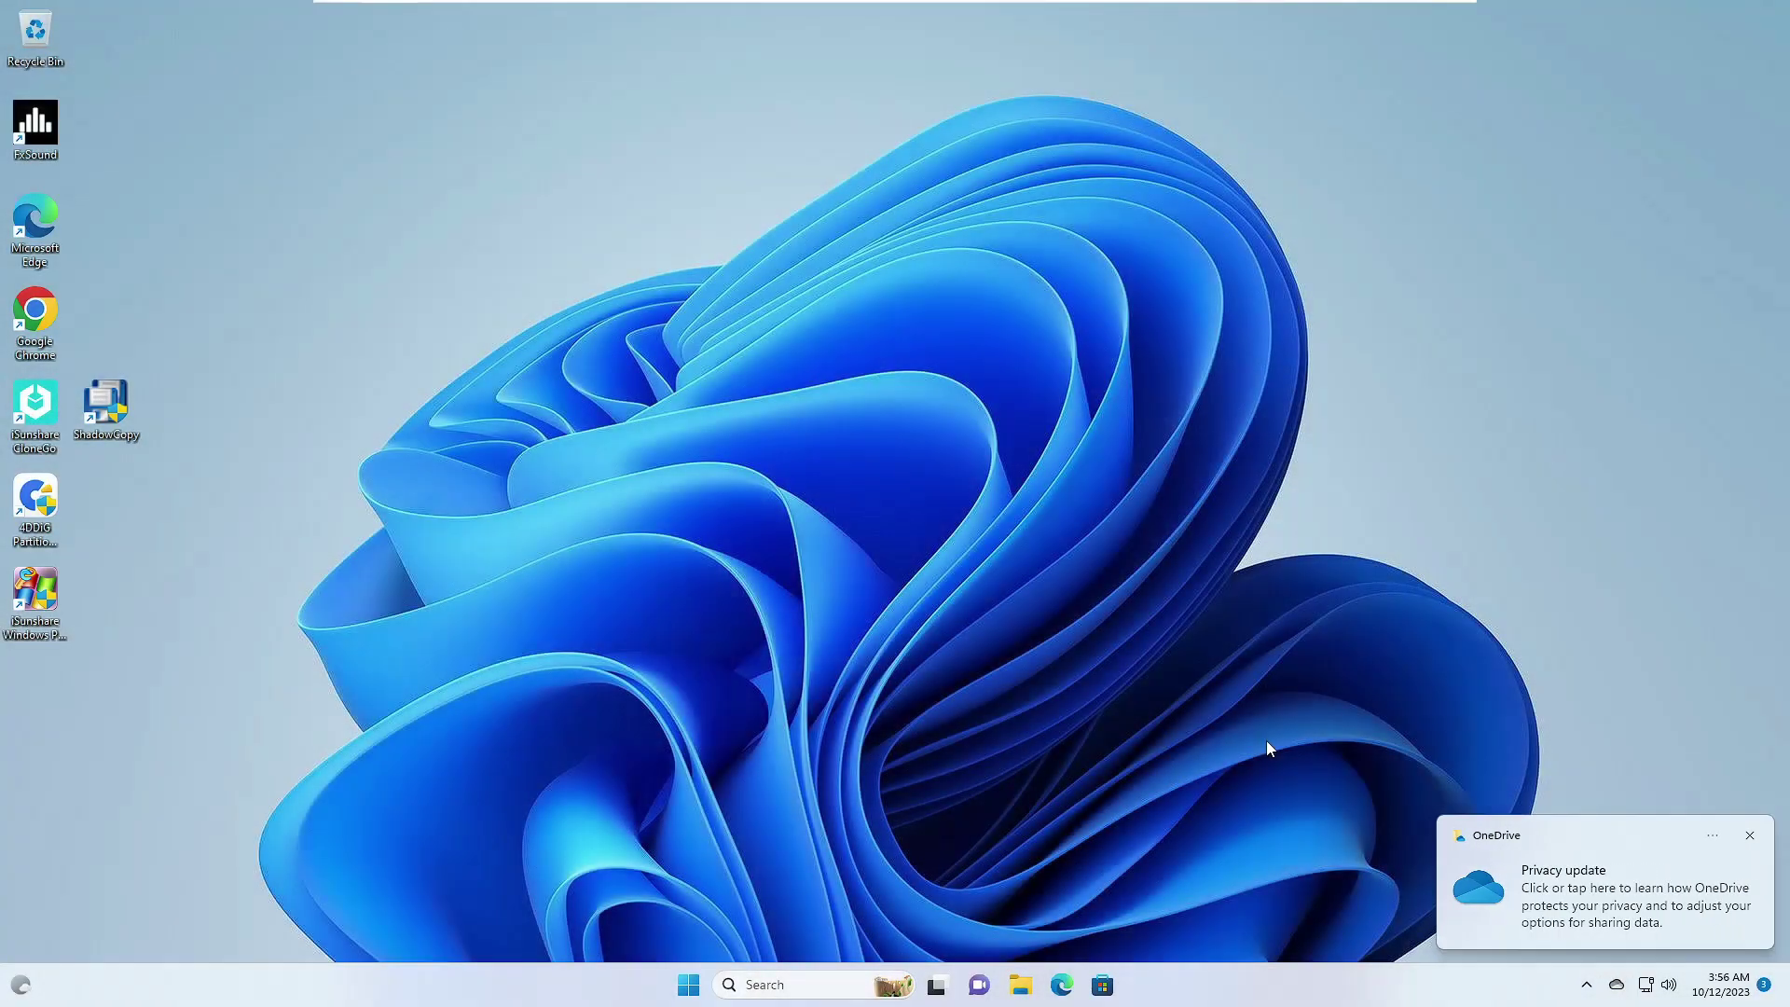
# - Go to Settings' Privacy & security › Windows Security page, maximized
pyautogui.rightClick(688, 984)
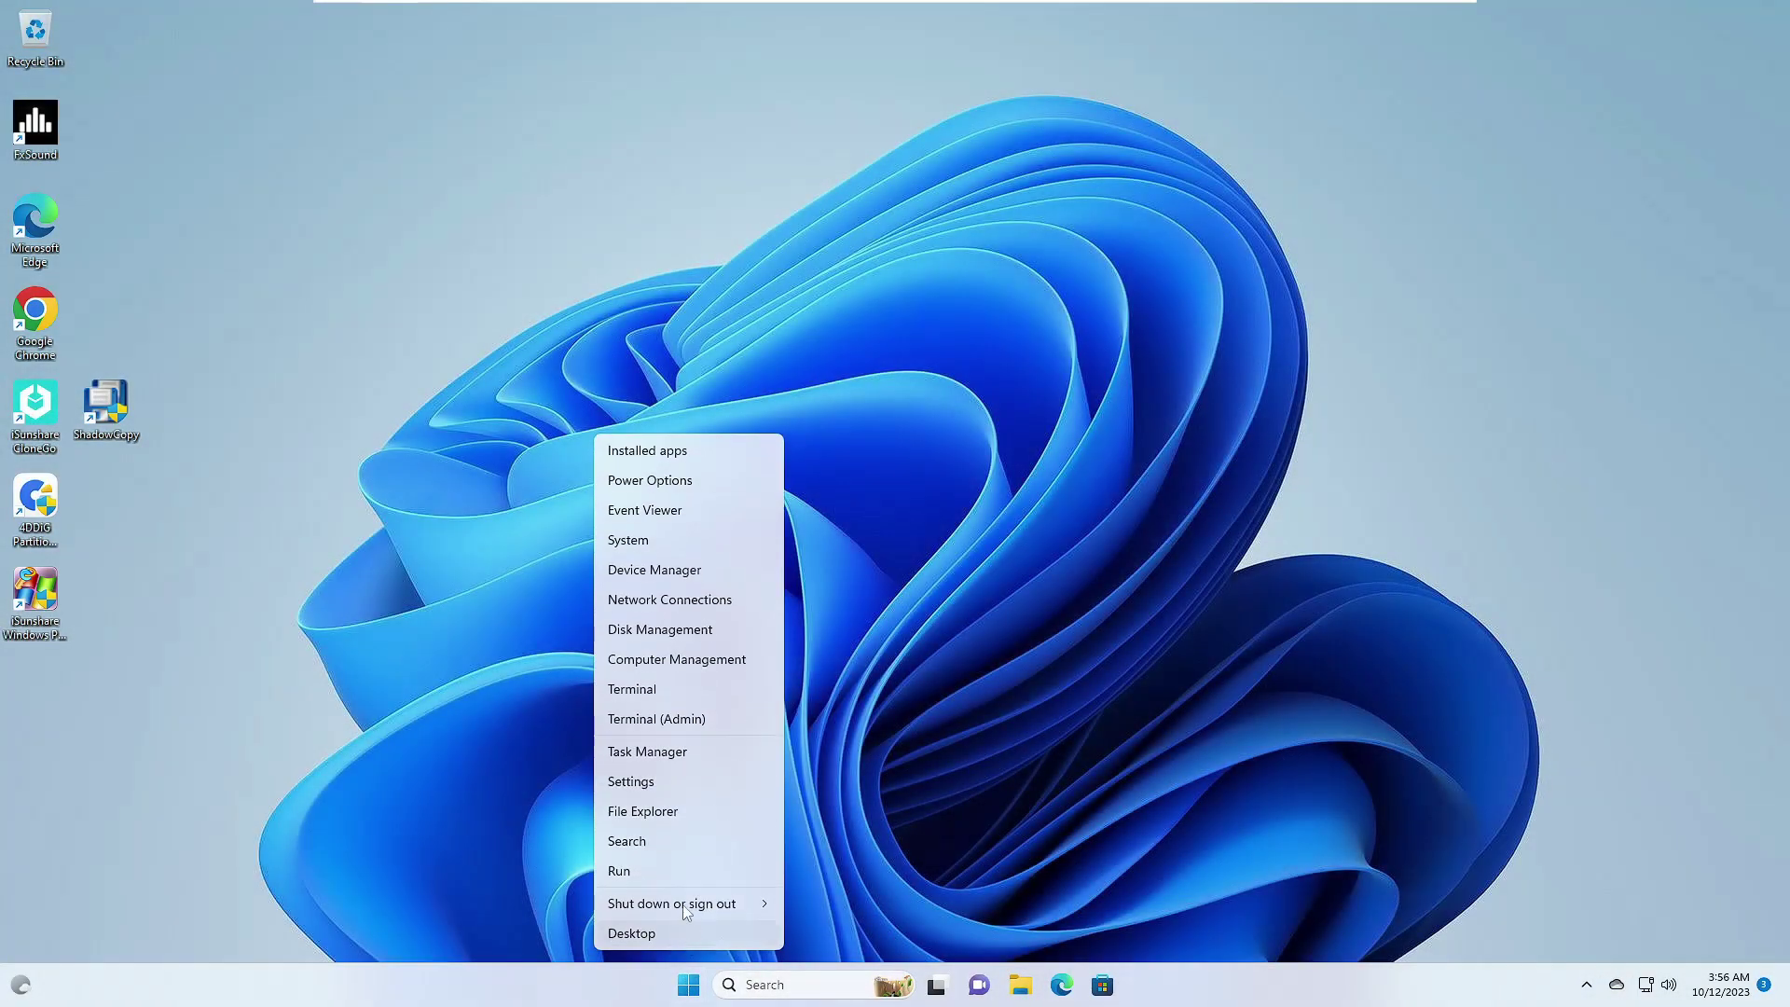
pyautogui.click(657, 780)
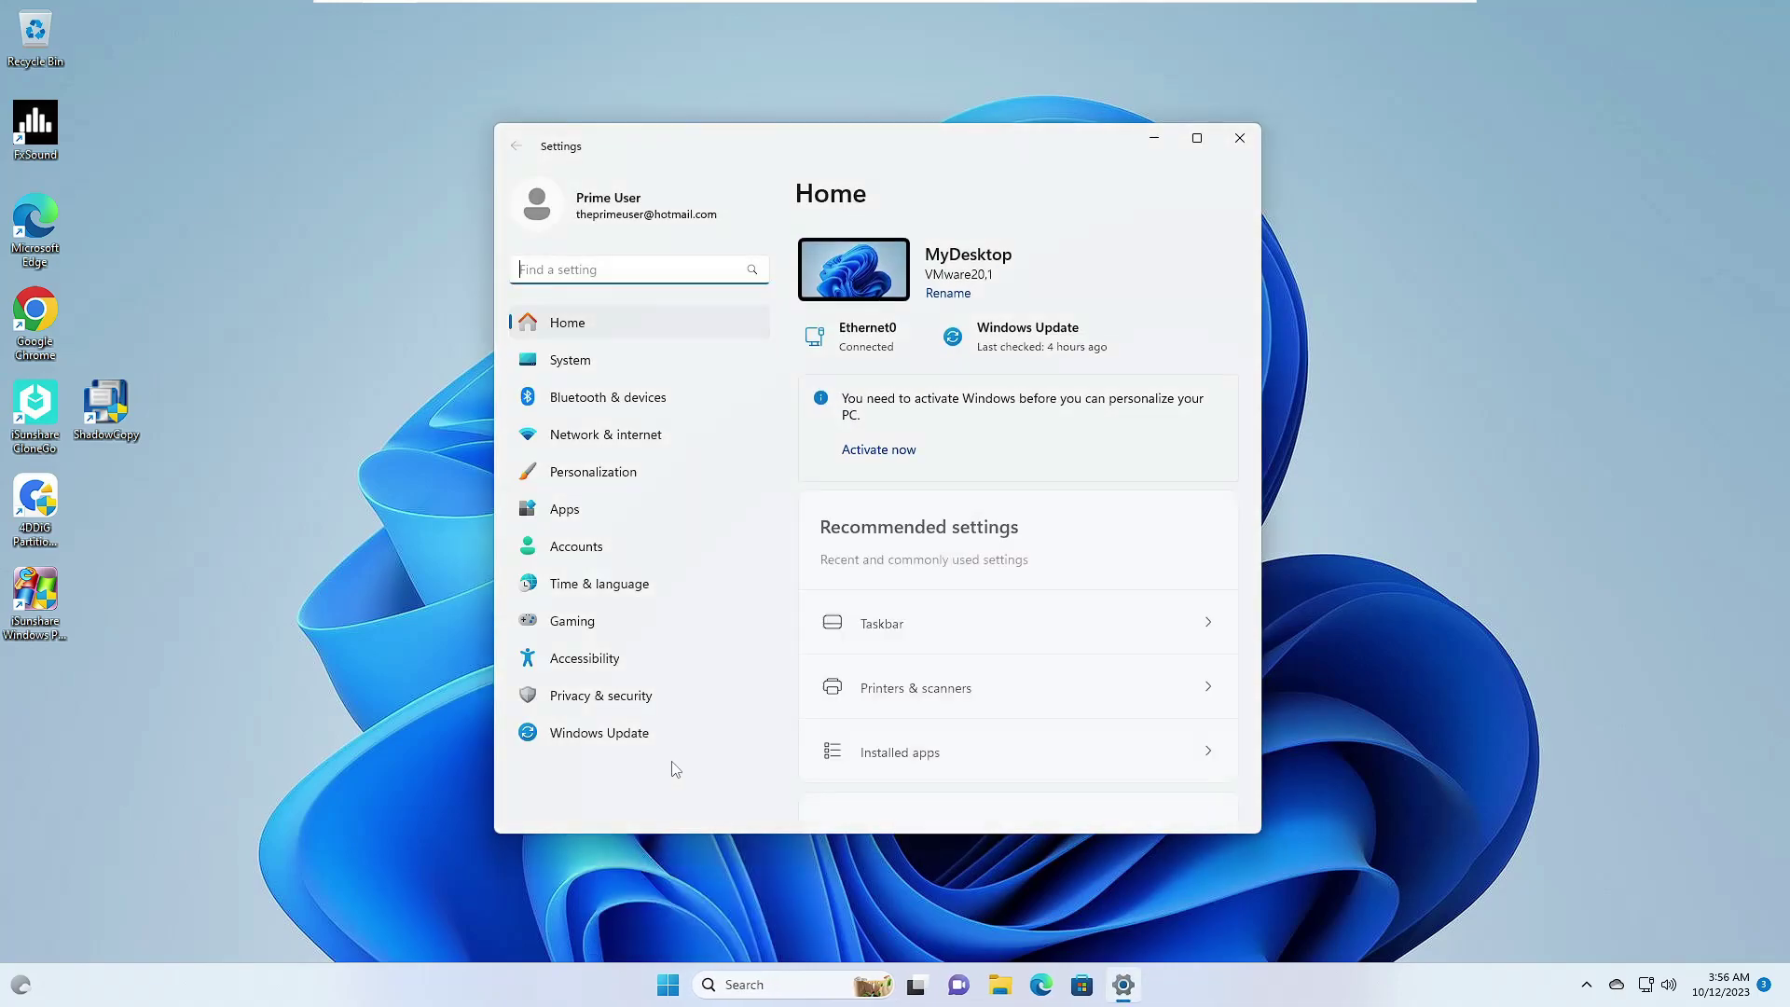
pyautogui.click(626, 698)
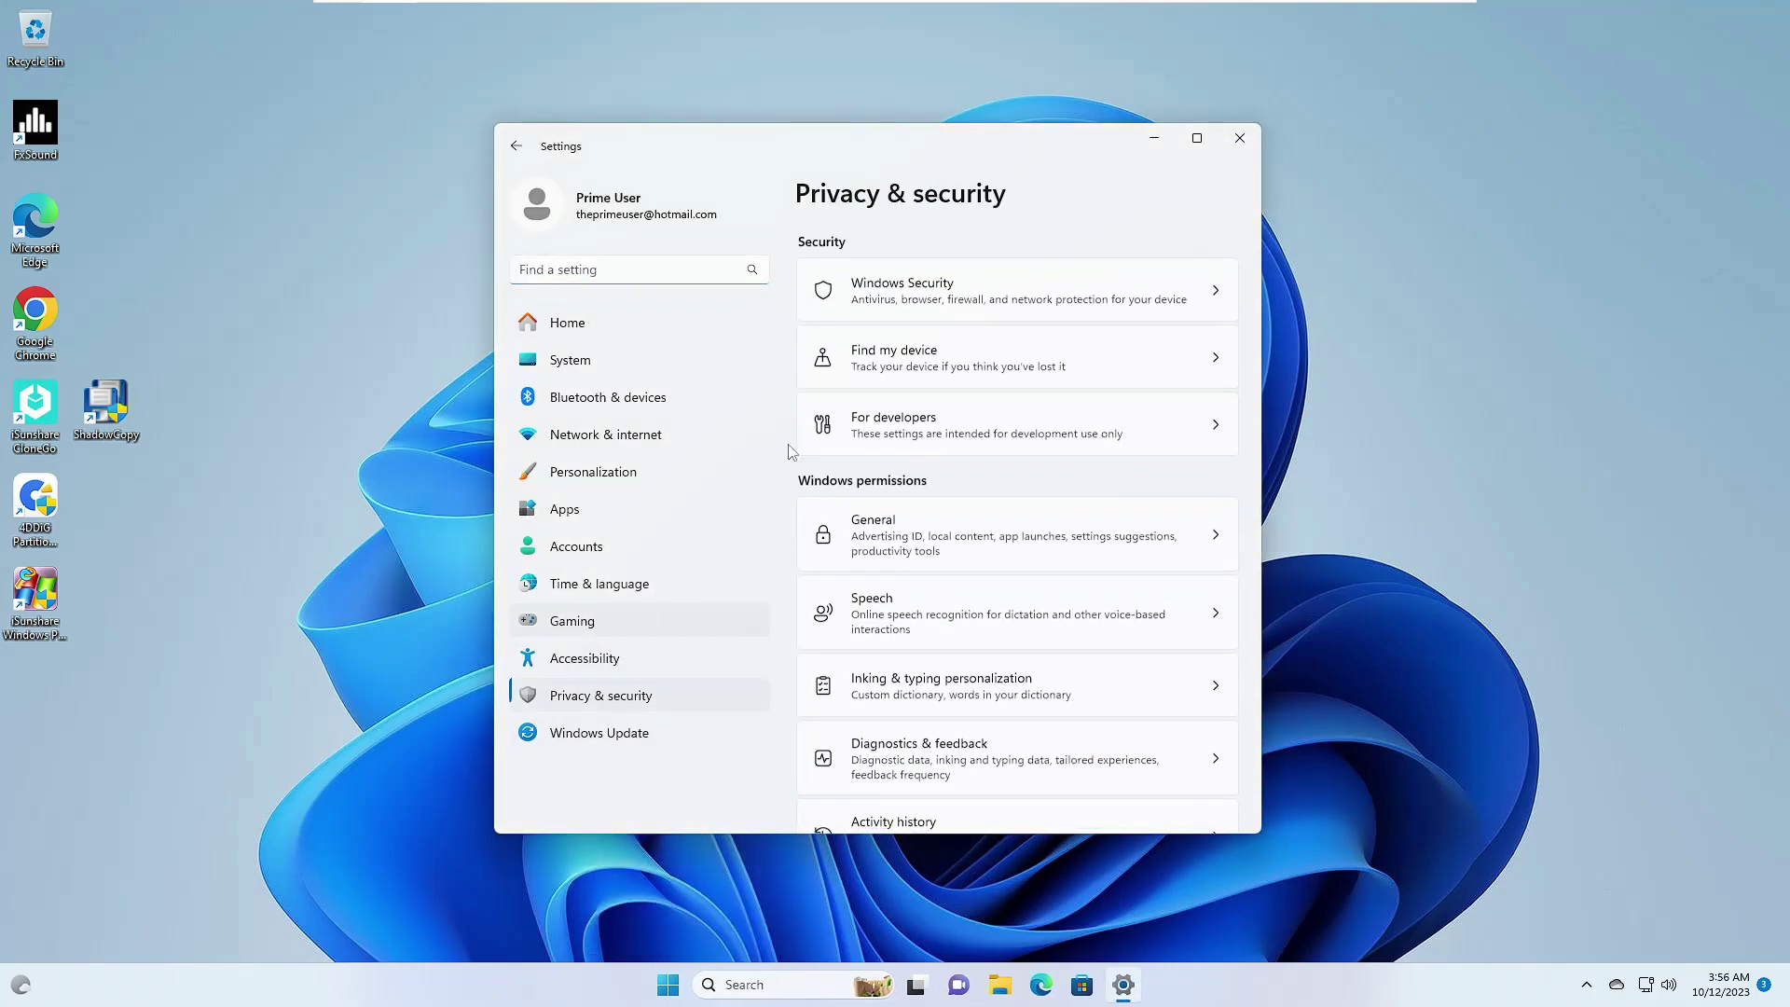
pyautogui.click(901, 296)
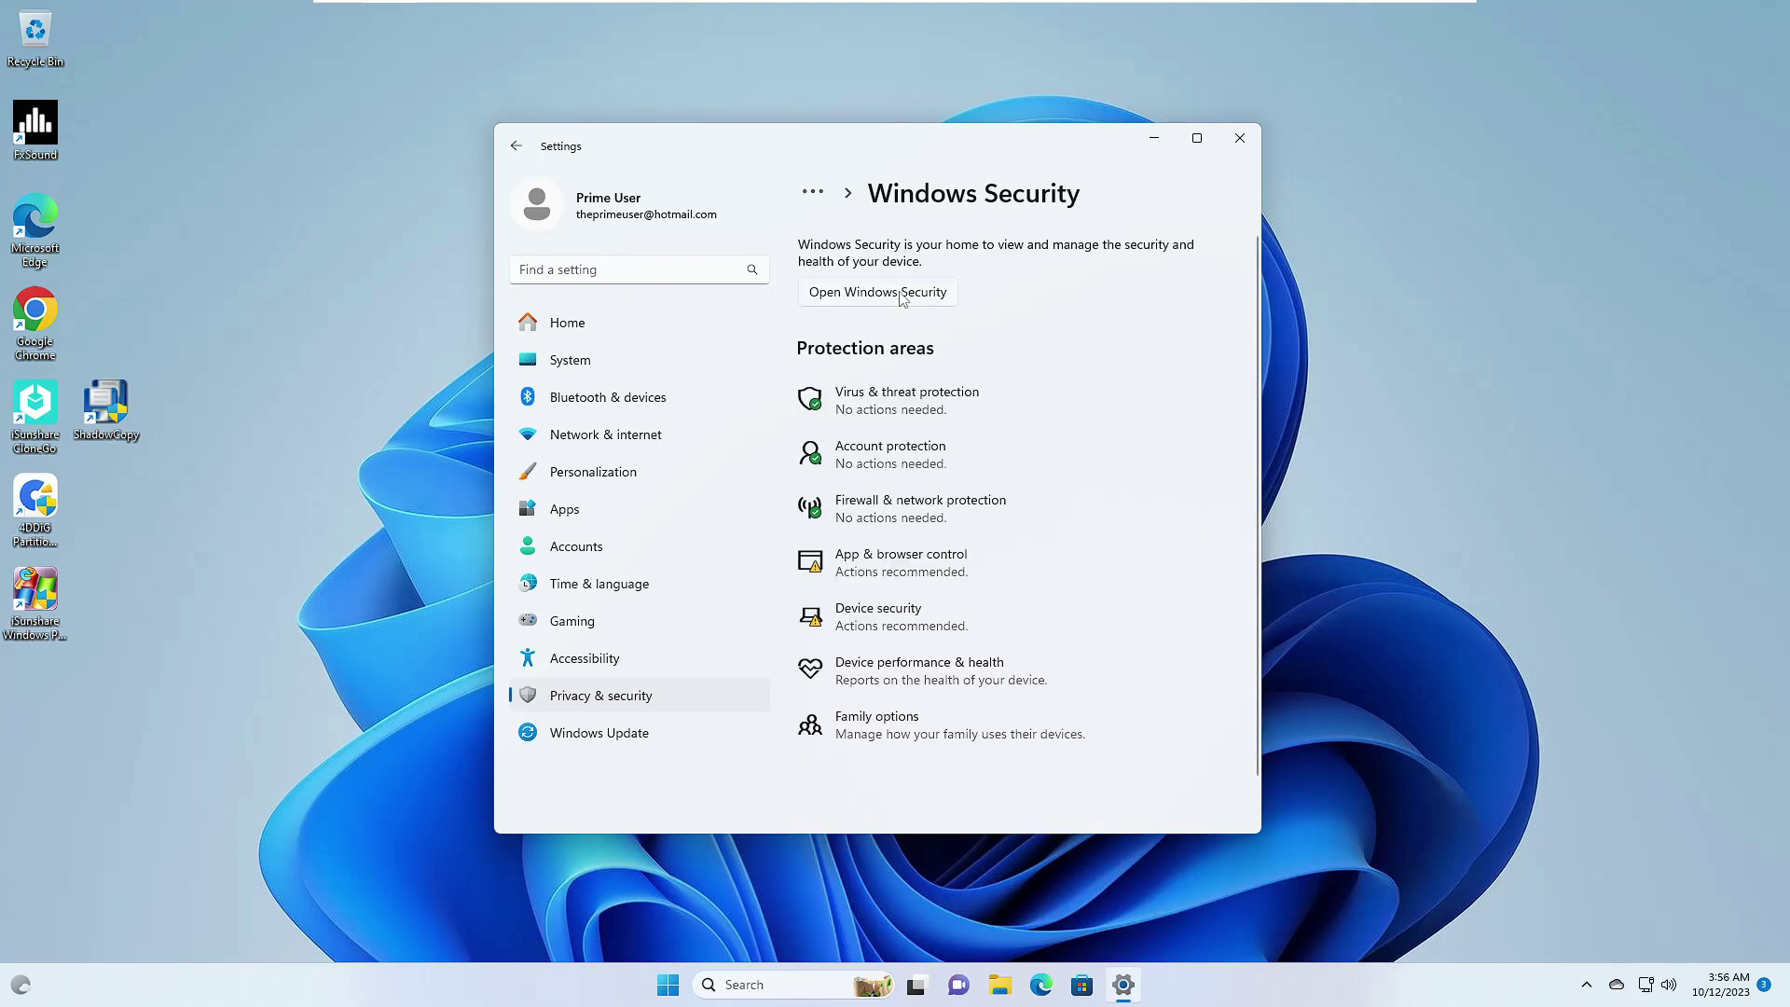
pyautogui.click(1197, 138)
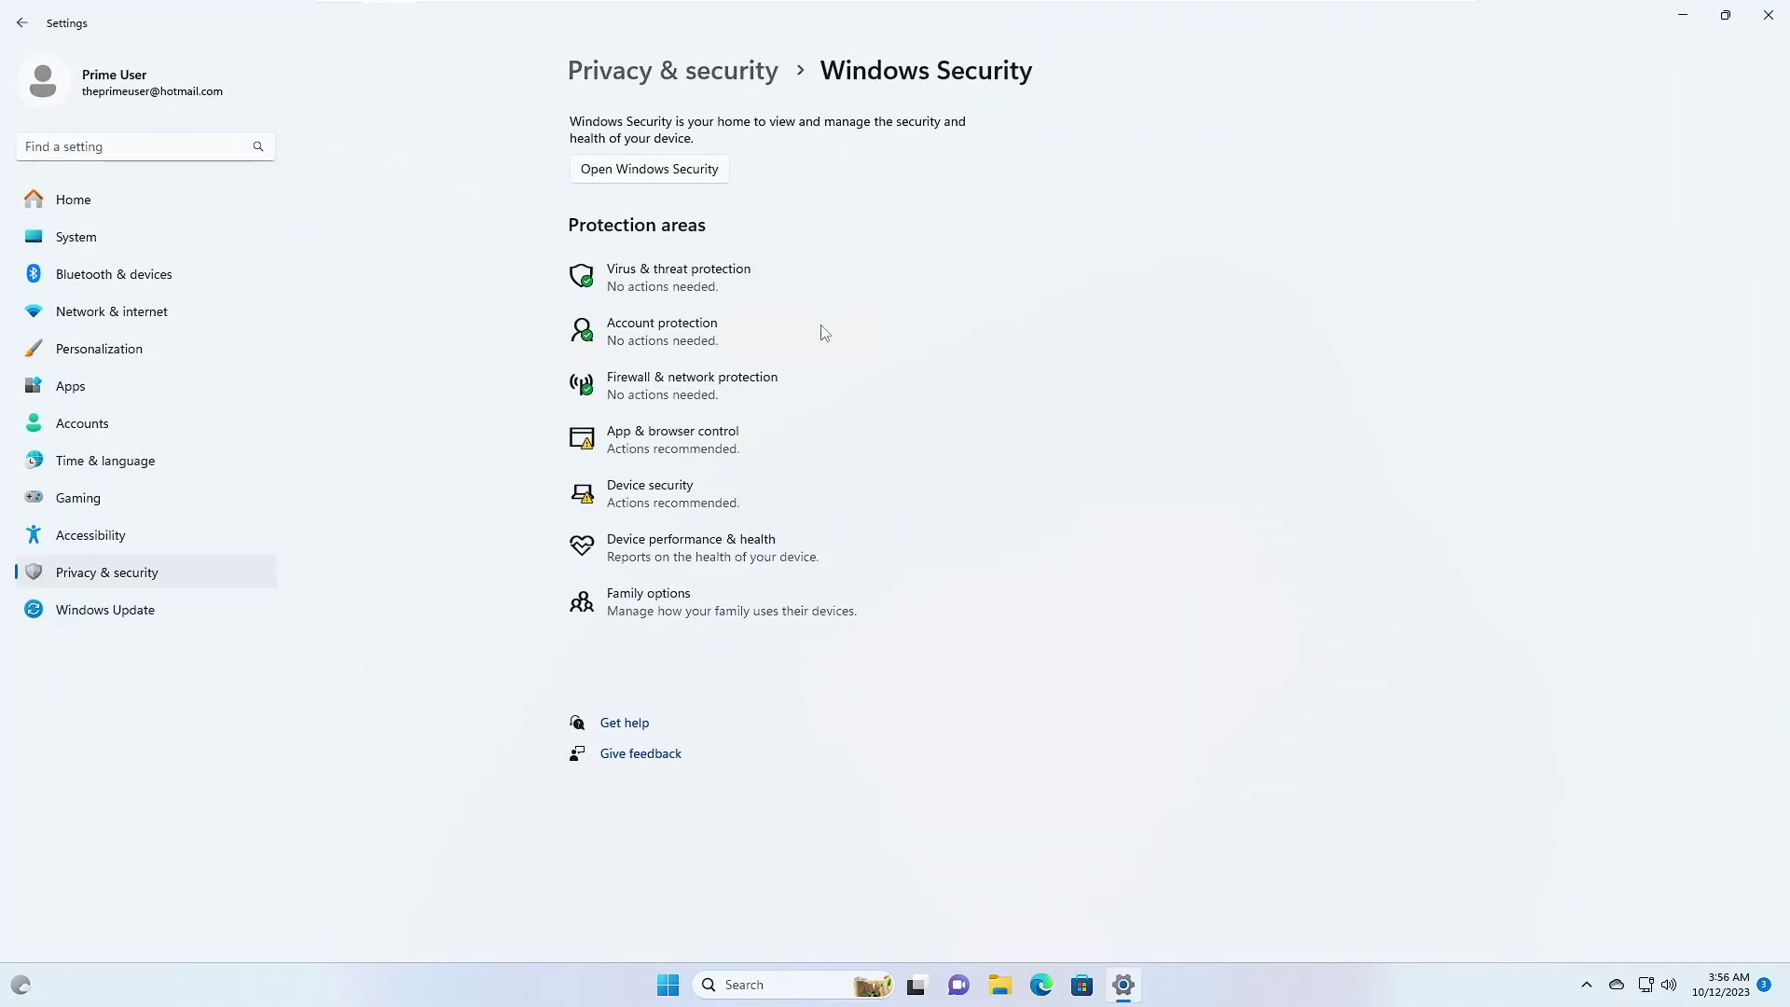
# - Launch Windows Security, confirm the Virus & threat protection settings are all on, then close it
pyautogui.click(782, 287)
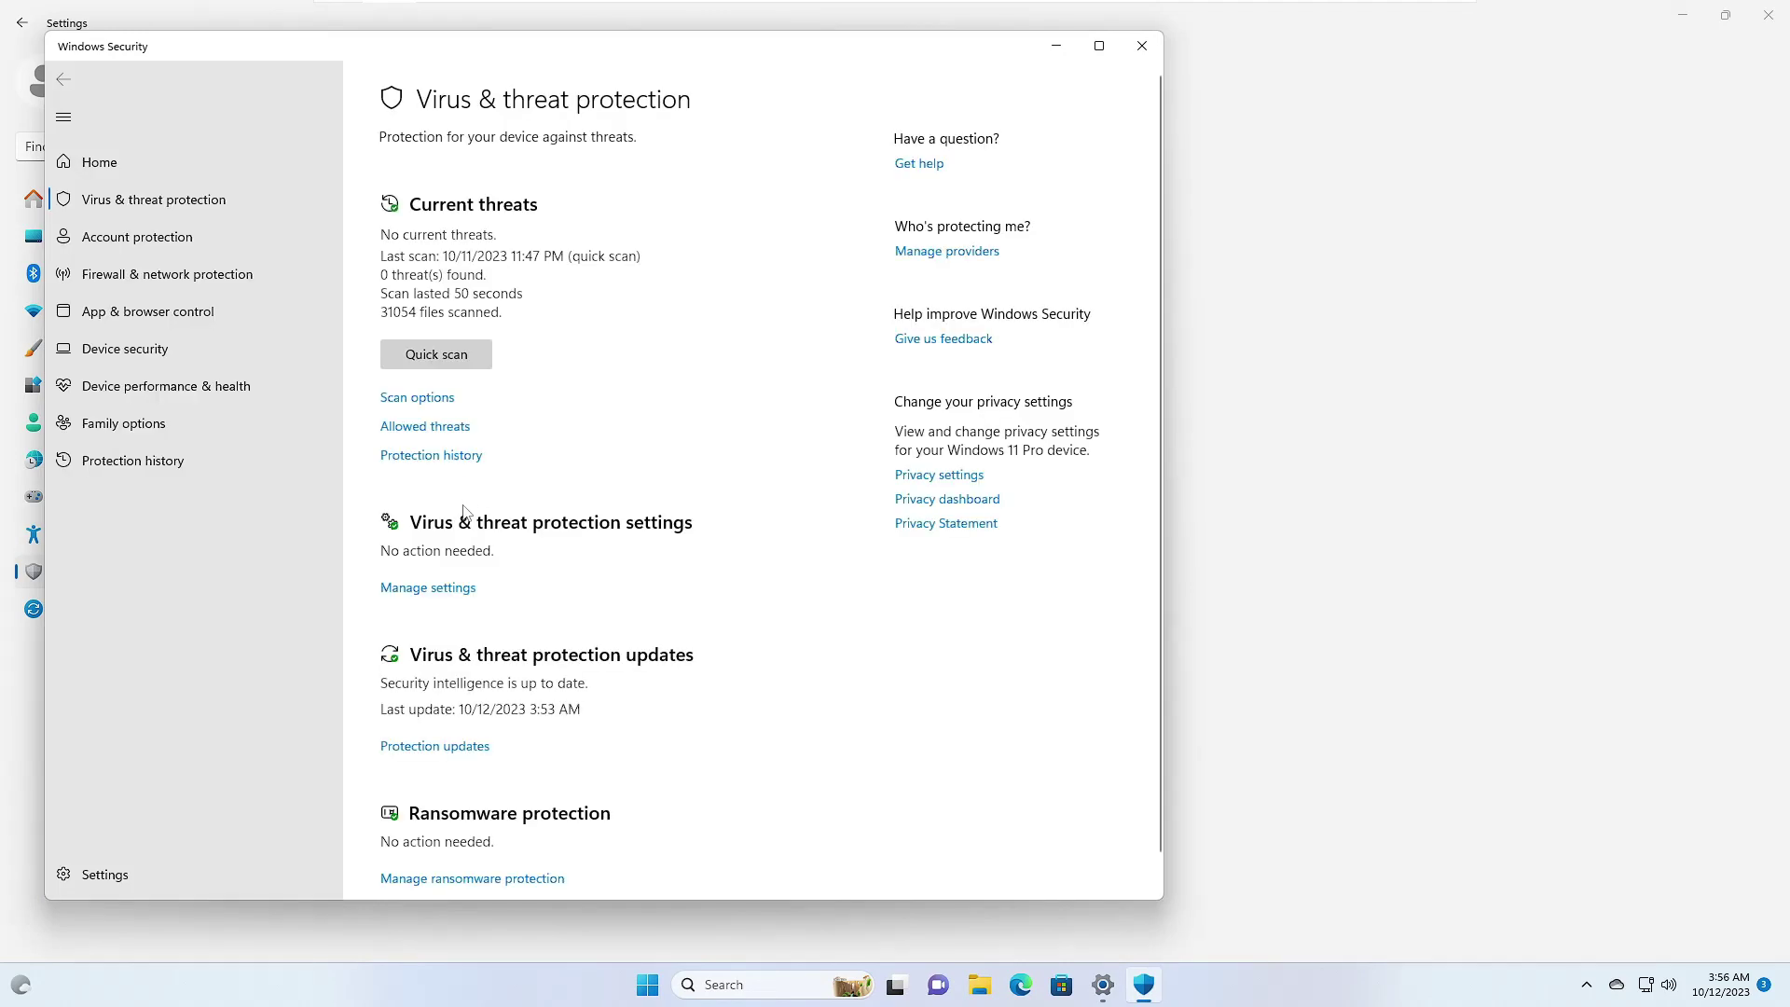
pyautogui.click(427, 587)
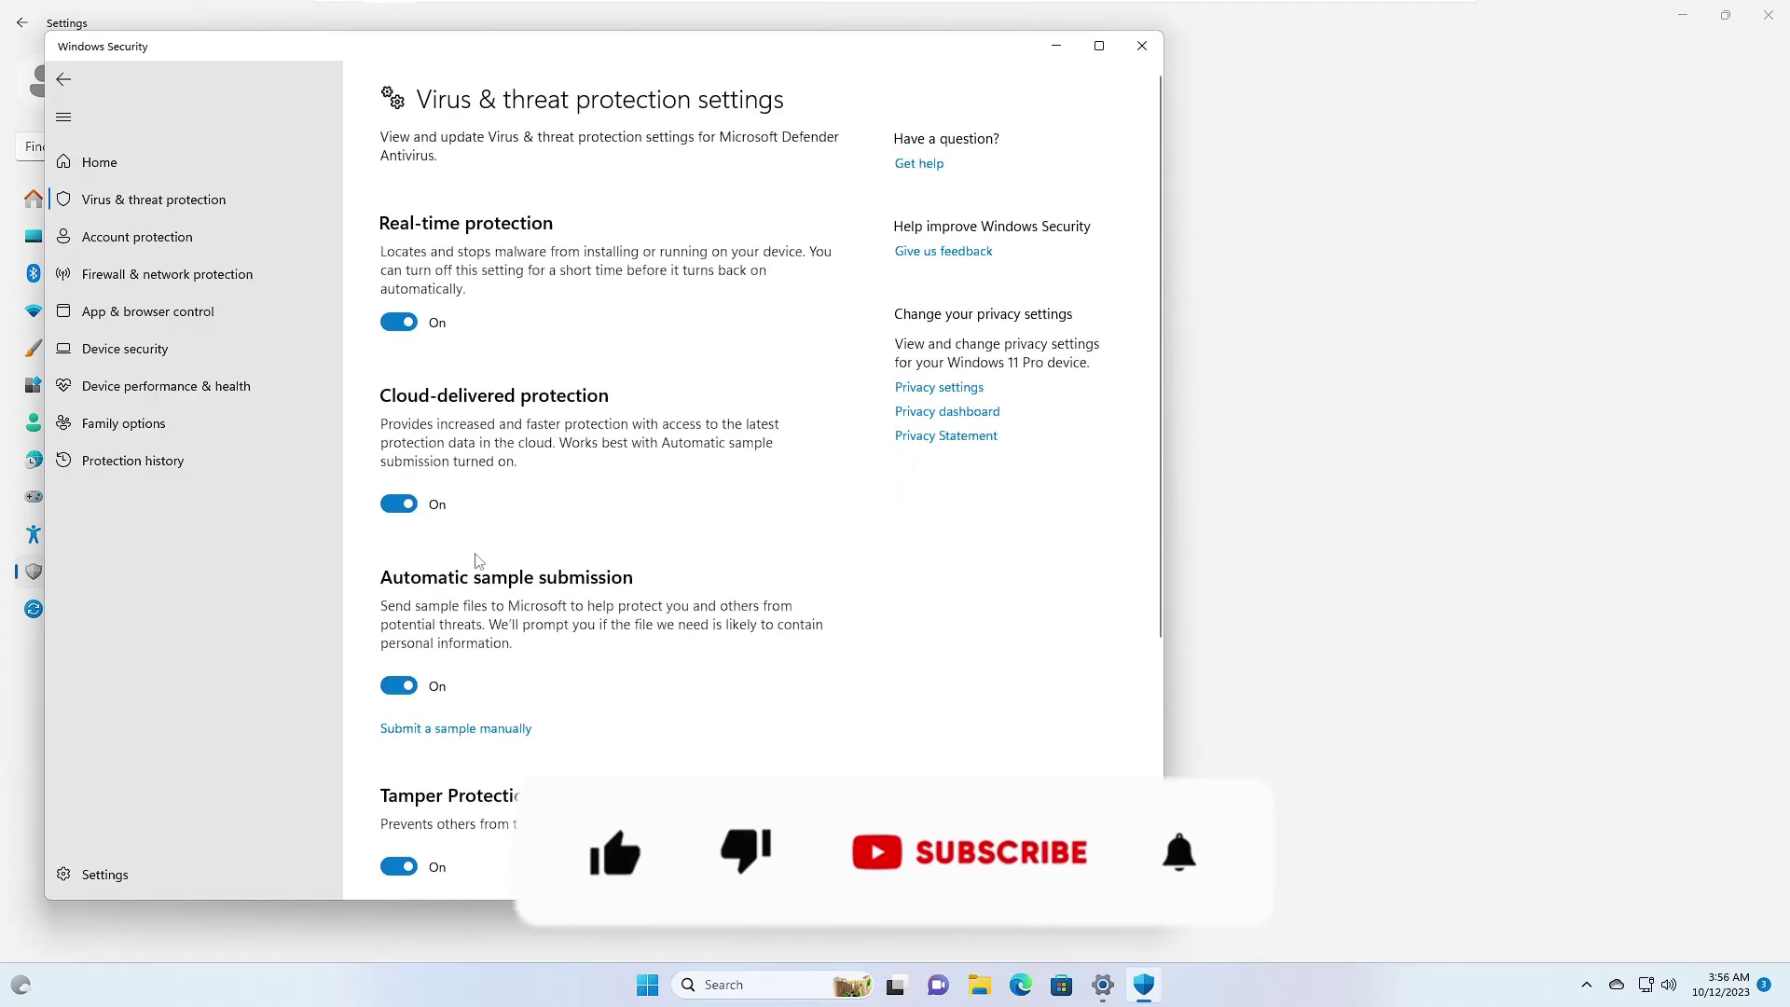
pyautogui.click(1141, 46)
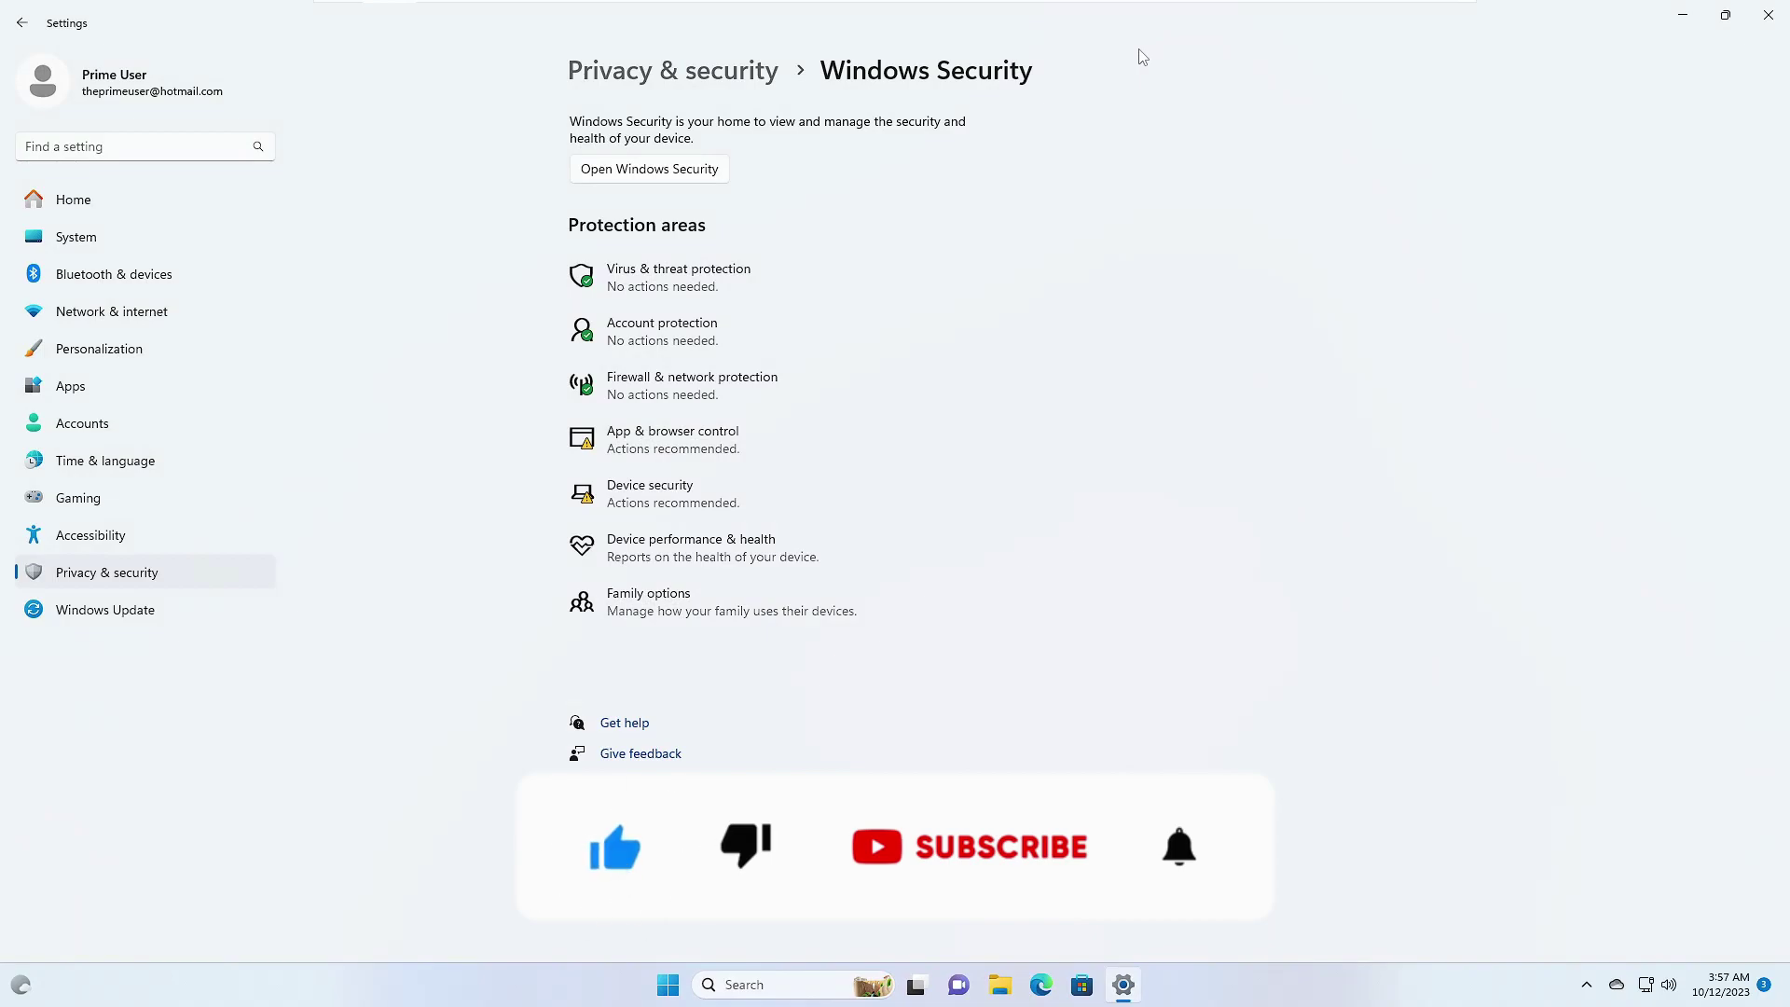